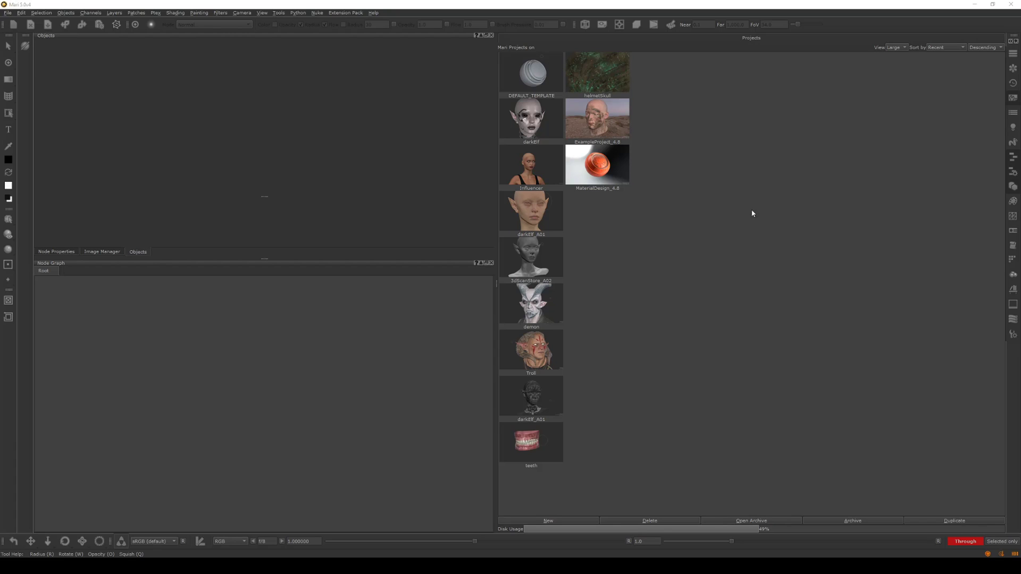
Import the DEFAULT_TEMPLATE.mra archive and open the newly imported template project.
left_click(751, 521)
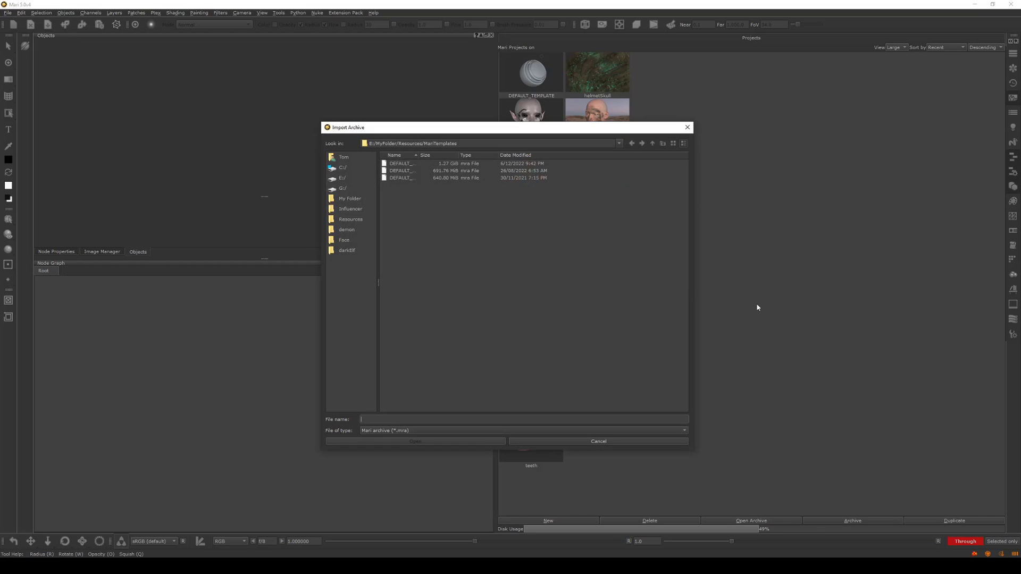
left_click(415, 165)
double_click(420, 155)
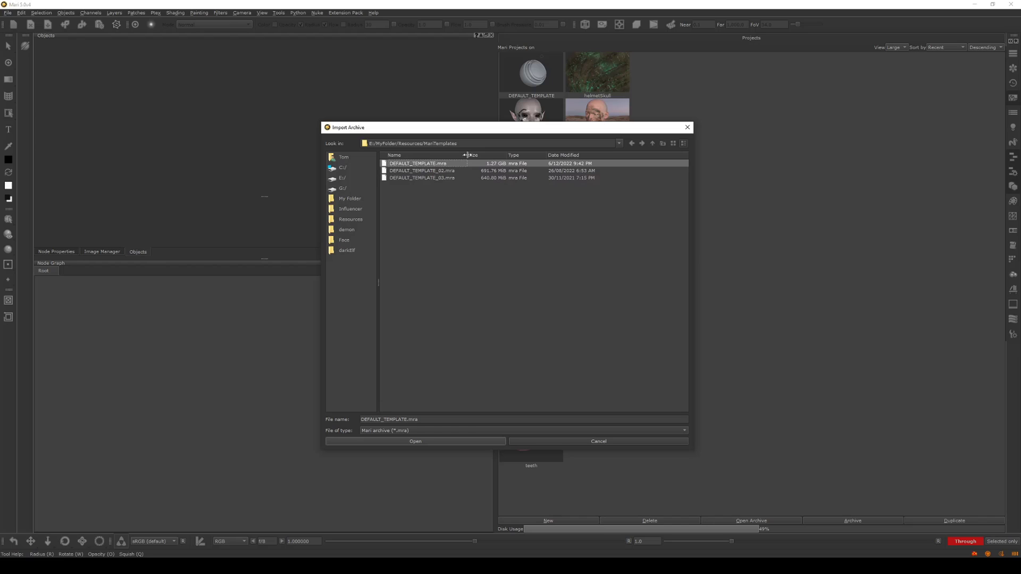
left_click(395, 442)
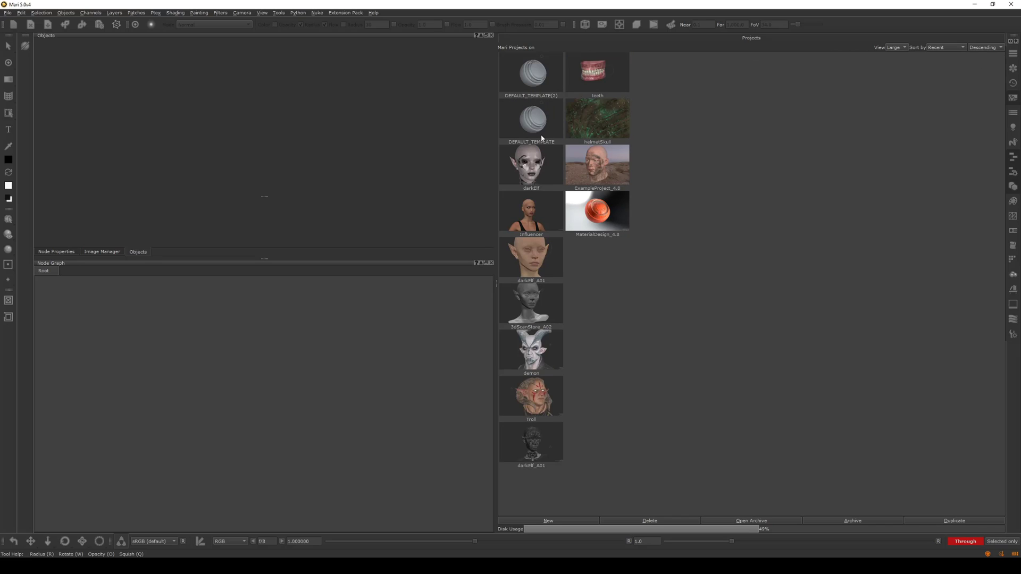
left_click(531, 66)
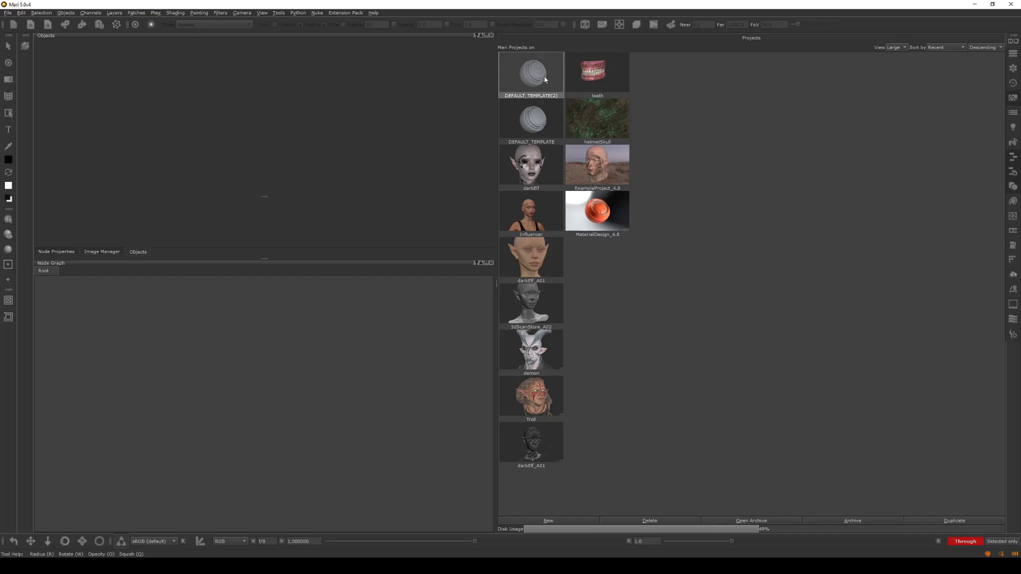
double_click(534, 75)
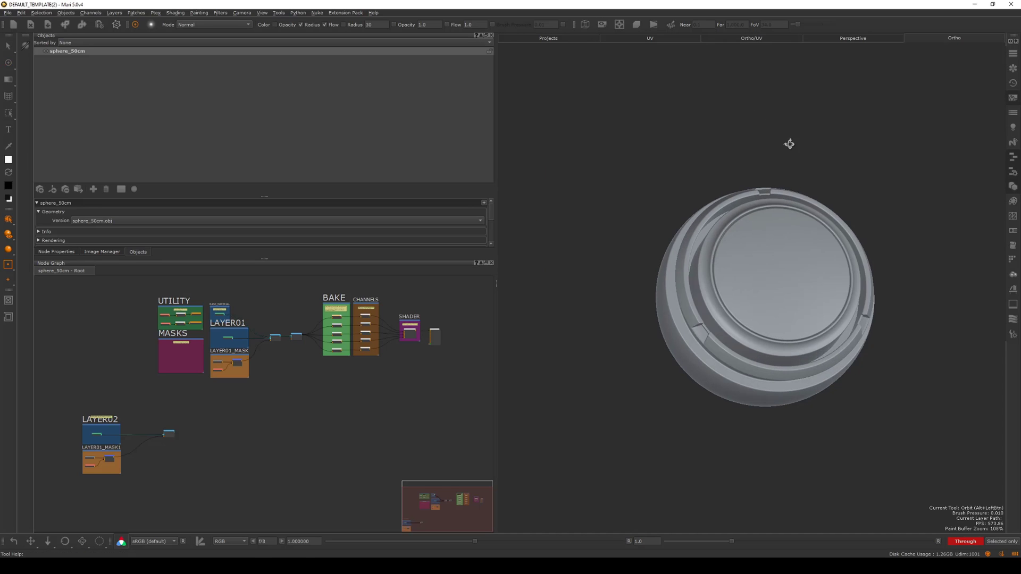
Examine the Selection and Grid settings in the Display Properties, leaving them as they are.
key("p")
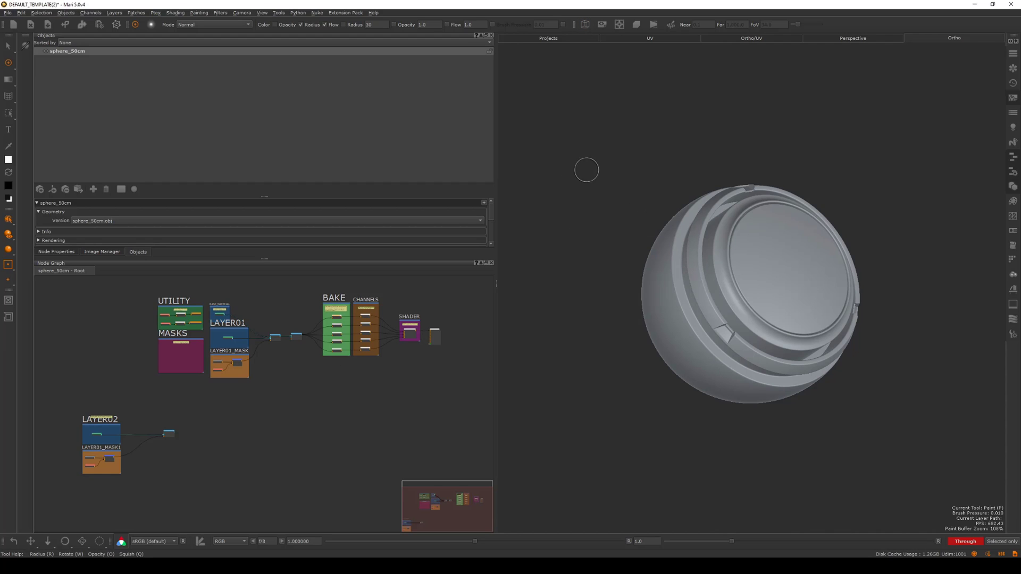
left_click(262, 13)
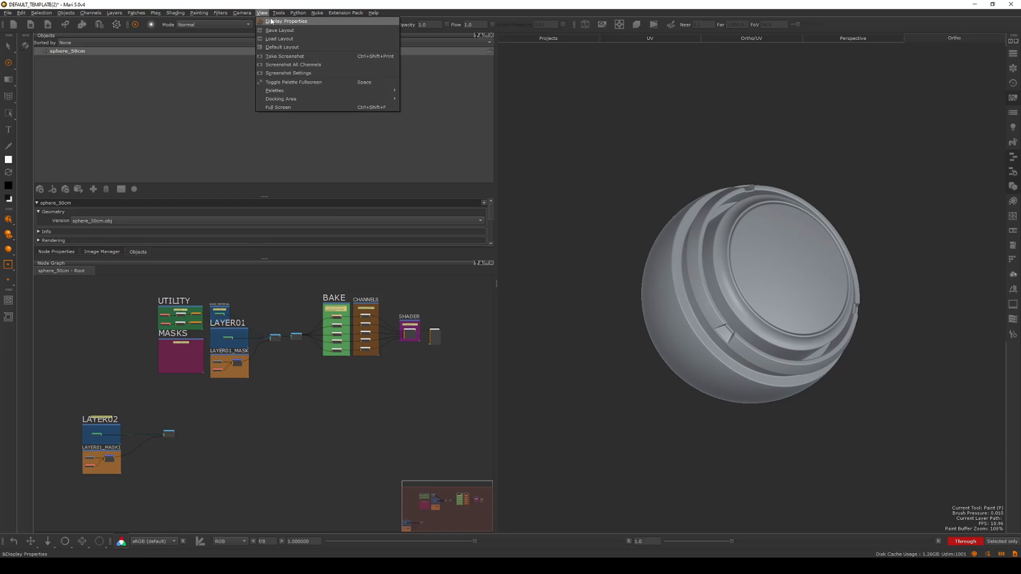
left_click(293, 23)
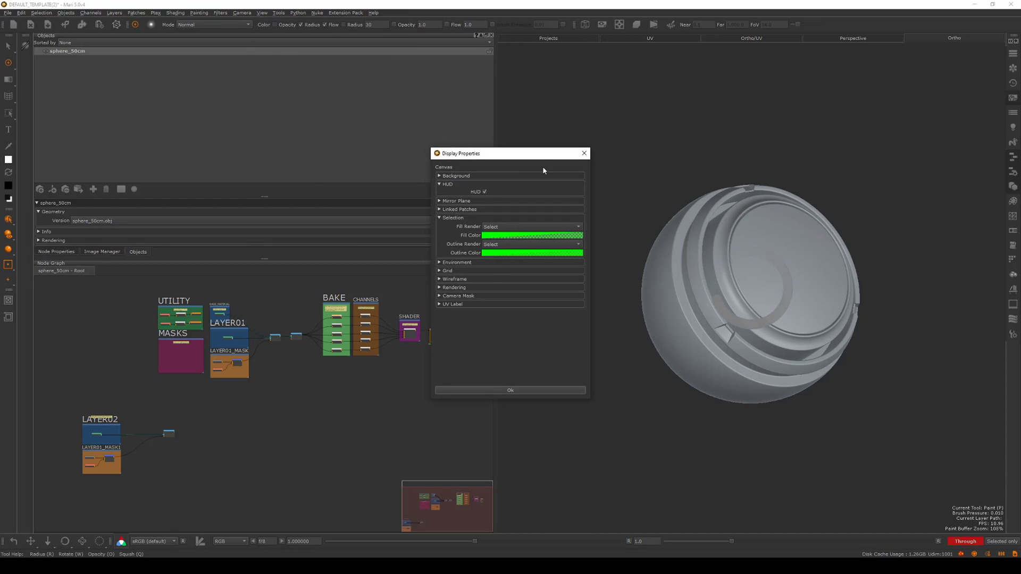
left_click_drag(532, 154, 627, 124)
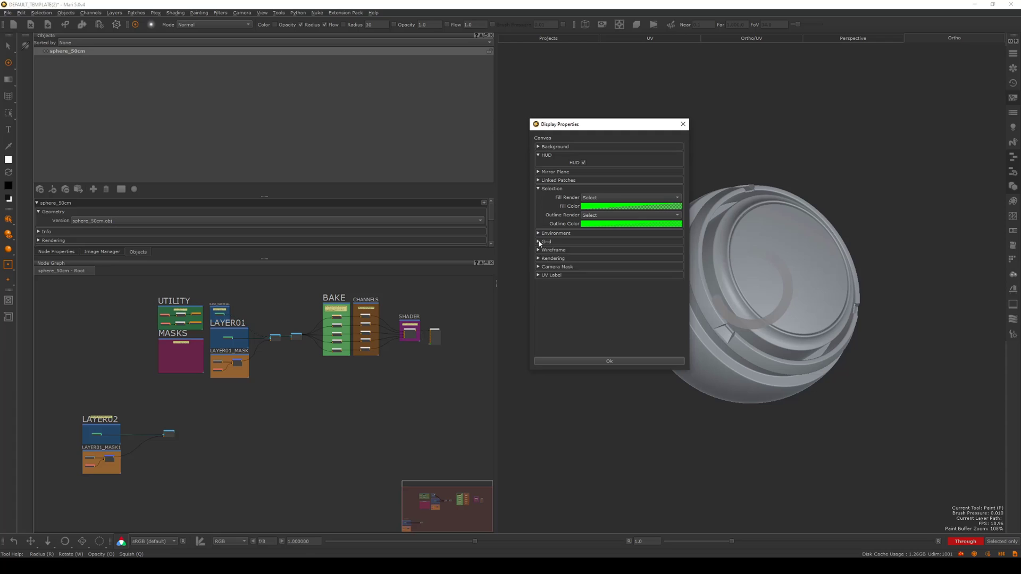
left_click(552, 242)
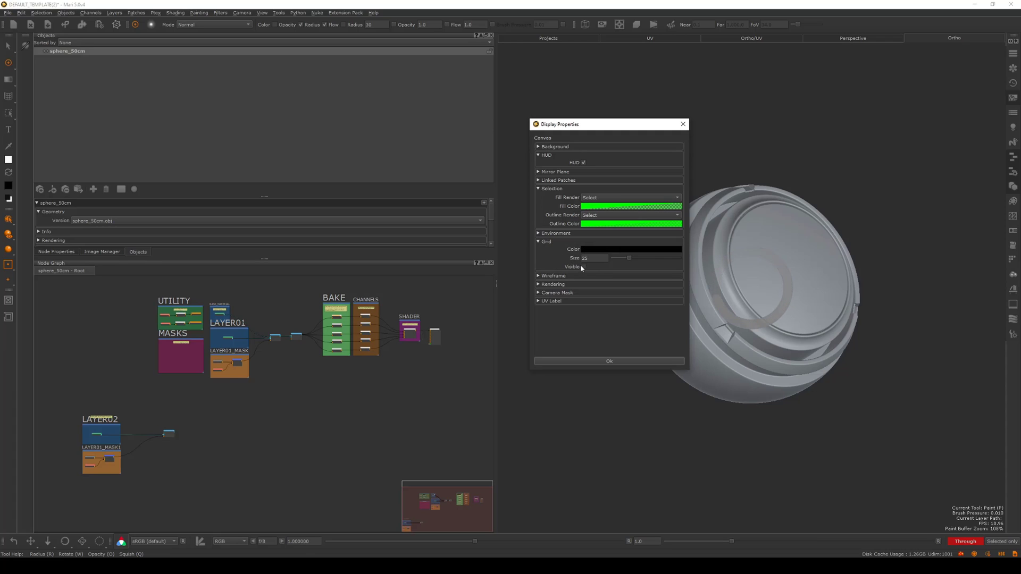
left_click(539, 242)
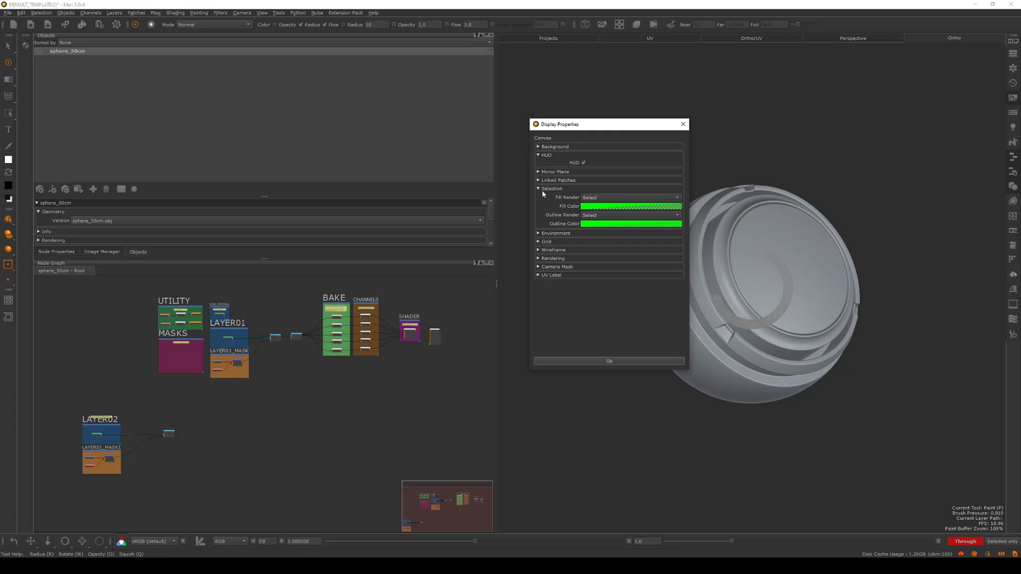
left_click(683, 124)
Activate the Select tool and select the whole sphere.
middle_click_drag(845, 212, 836, 202, "alt")
key("s")
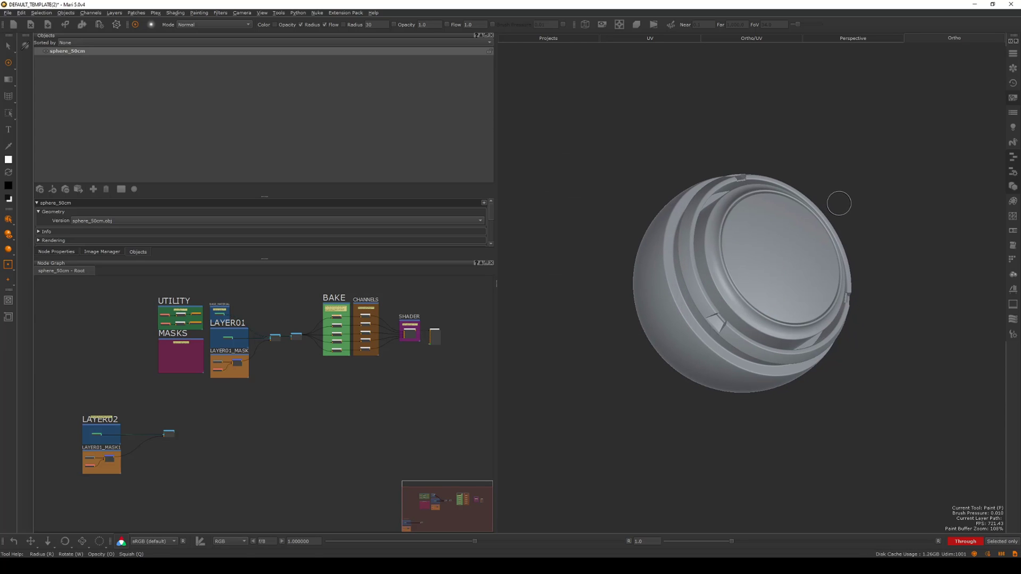
key("ctrl+a")
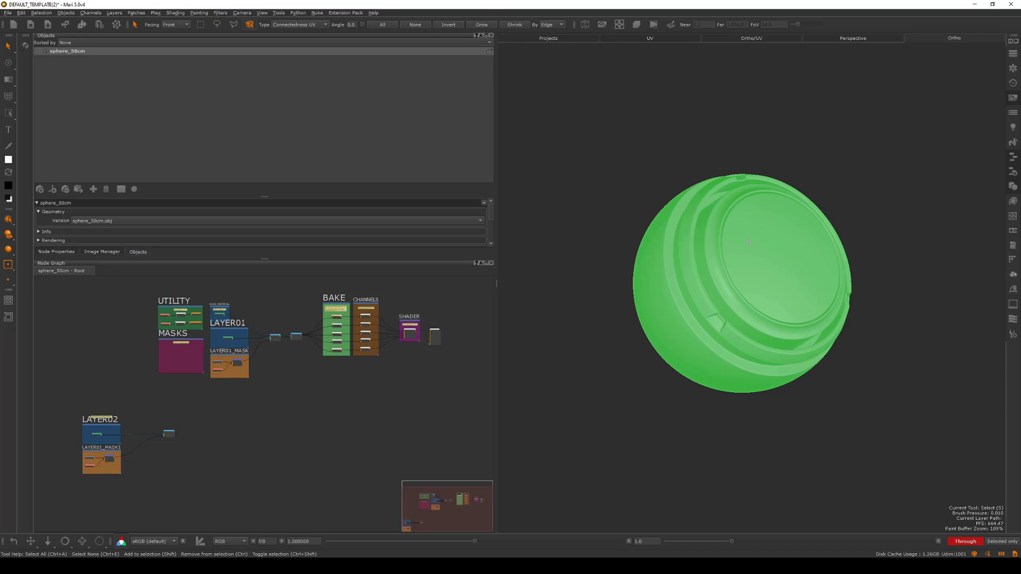
Set the selection Fill Render display property to Never and check the selected sphere with the Select tool.
key("p")
left_click(261, 12)
left_click(282, 73)
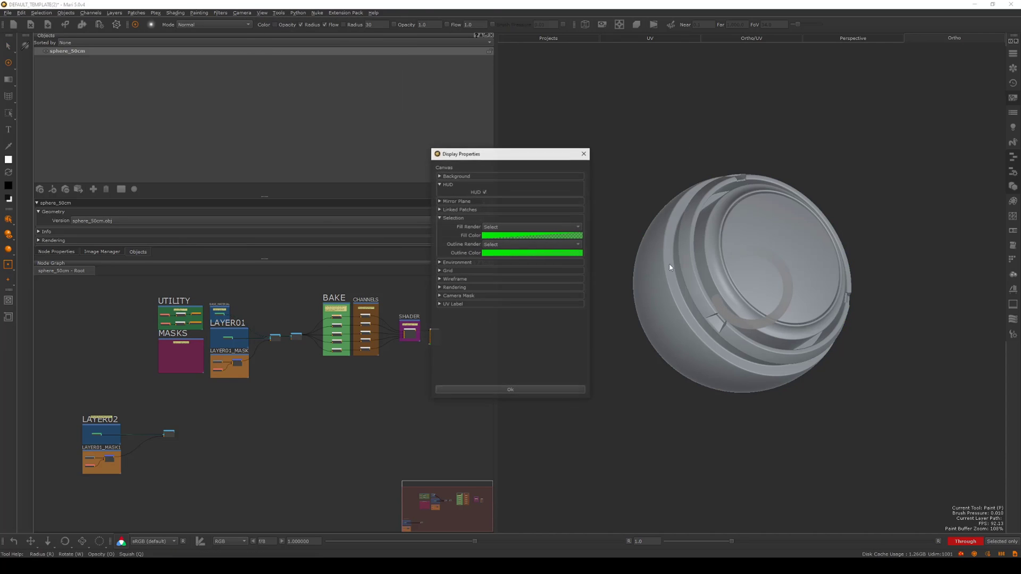
left_click(504, 227)
left_click(504, 235)
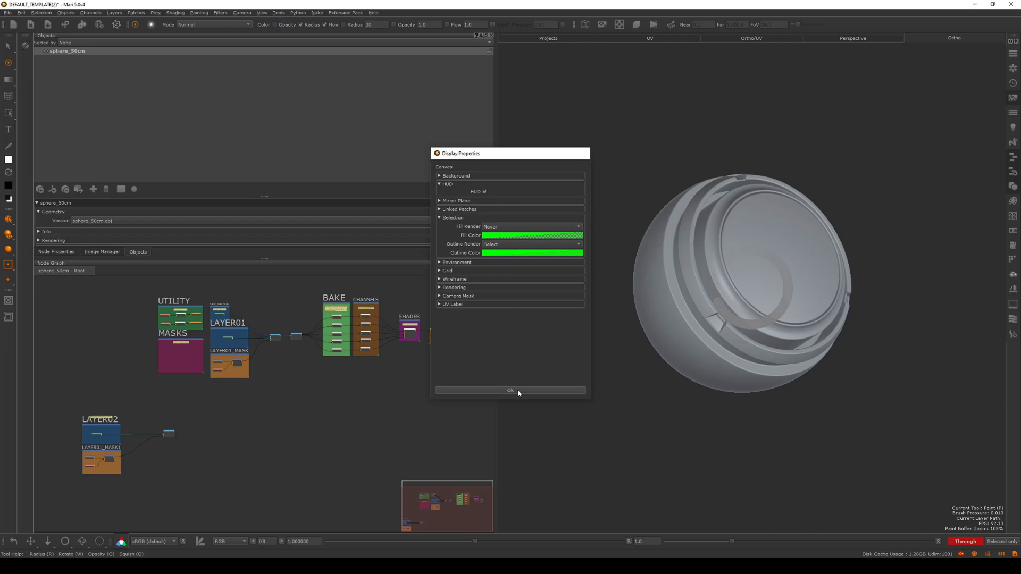
left_click(510, 390)
left_click_drag(868, 403, 627, 208, "alt")
key("s")
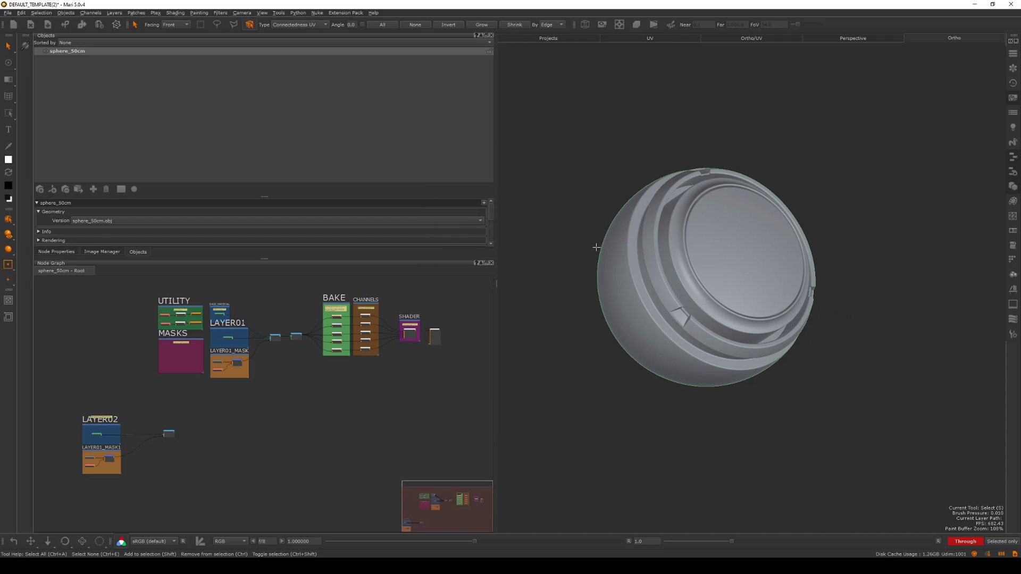
left_click_drag(596, 247, 600, 293, "alt")
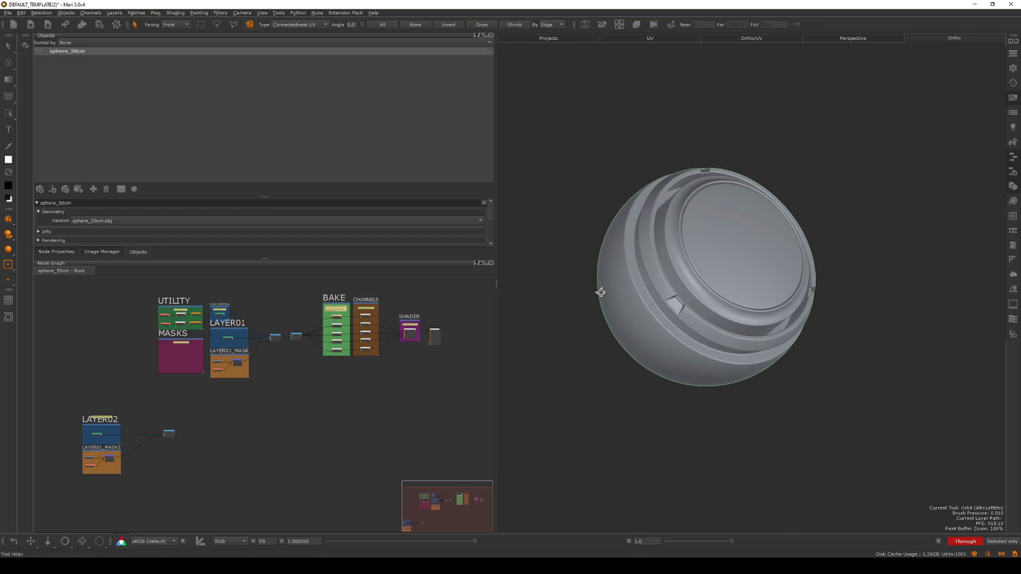
Set the selection Fill Render display property to Select and switch to the Paint tool.
left_click(264, 13)
left_click(268, 21)
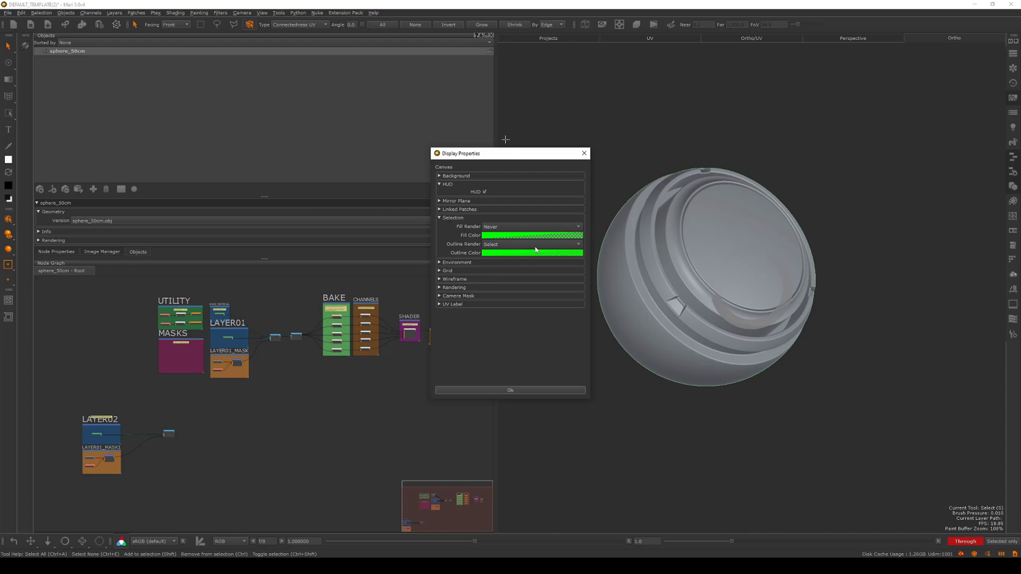
left_click(494, 226)
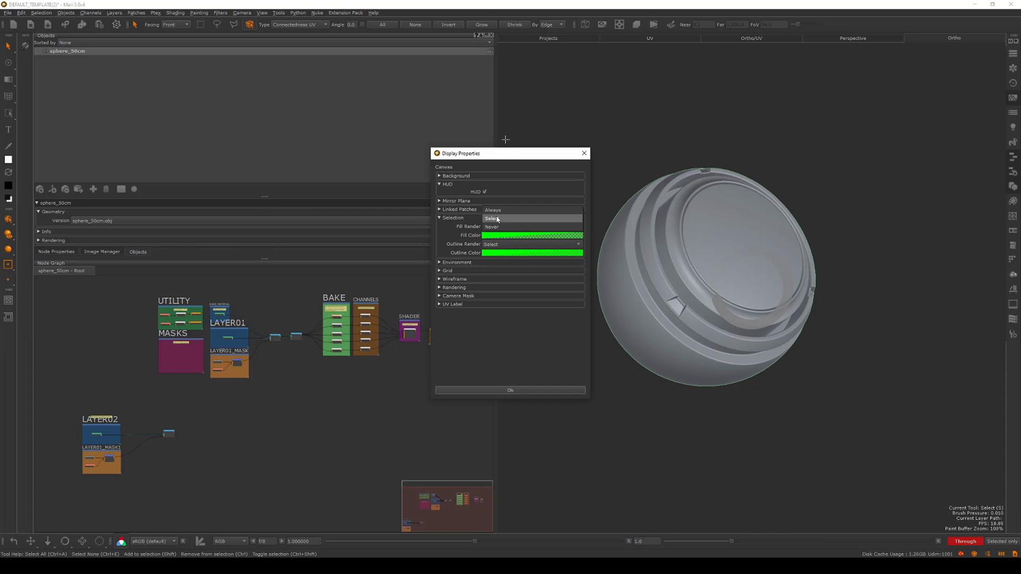
left_click(497, 219)
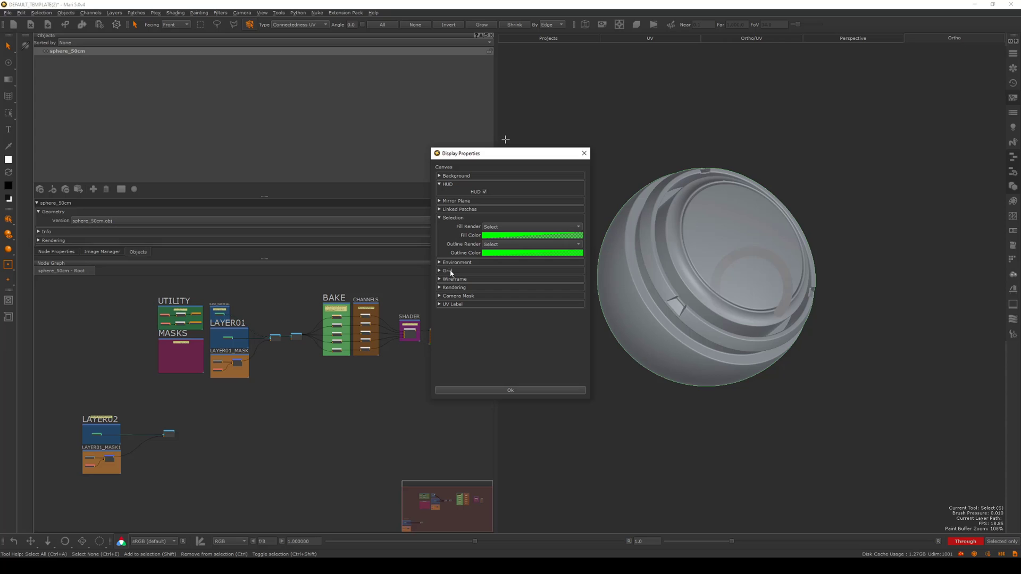
left_click(491, 390)
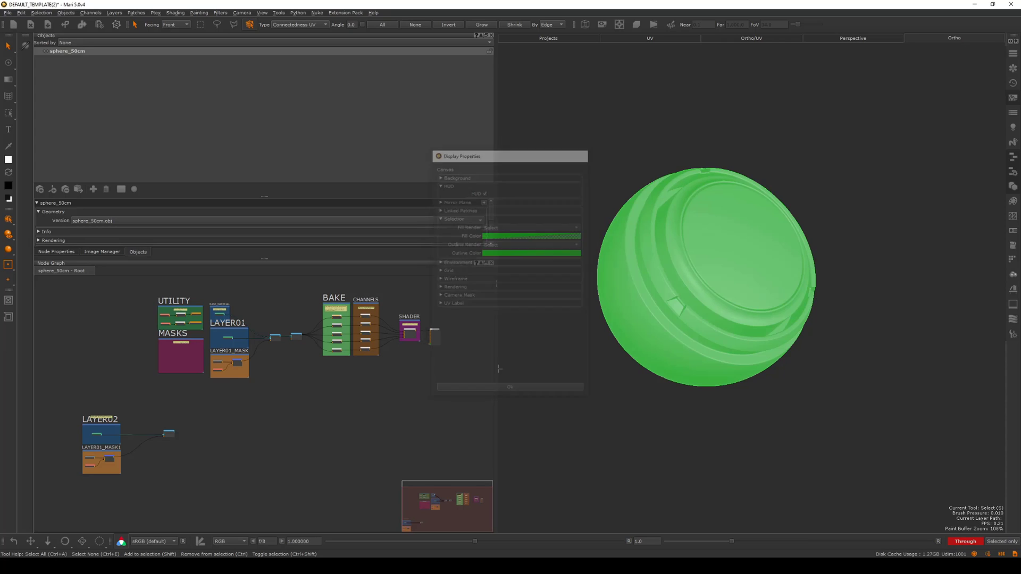
key("p")
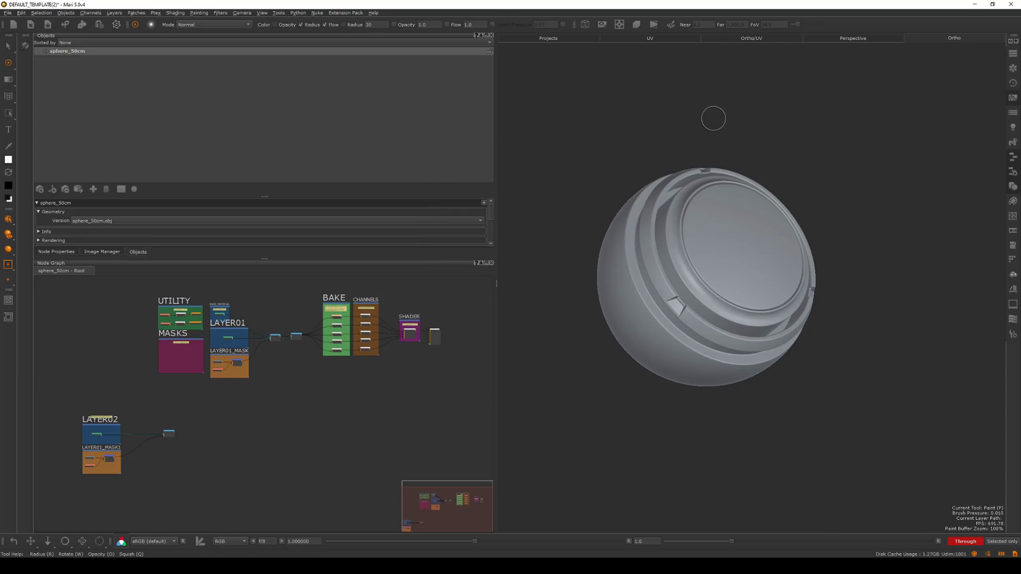
middle_click_drag(713, 119, 800, 141)
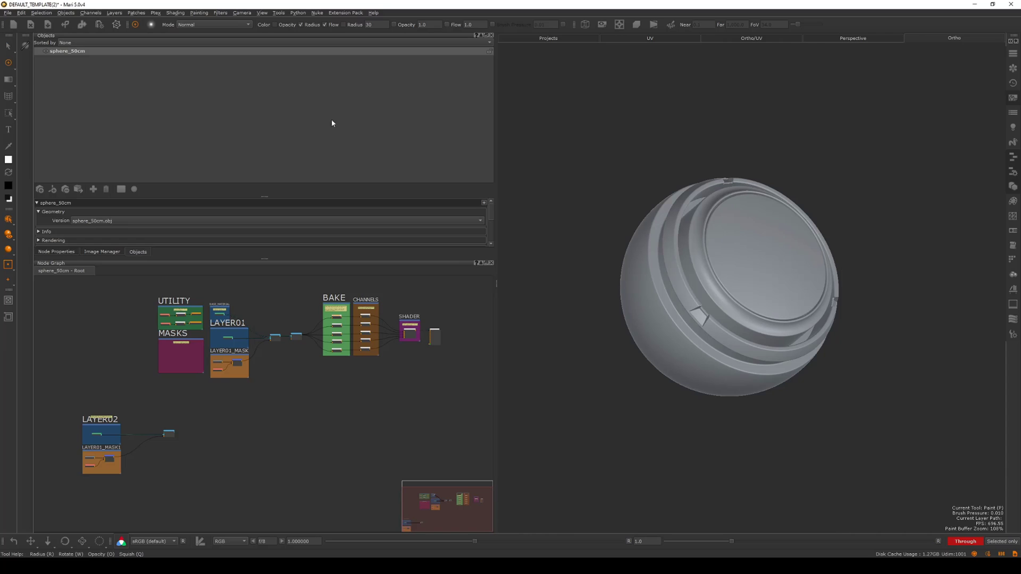
Set the navigation preferences to the Maya control type and disable Lock To World Up for orbiting.
left_click(21, 13)
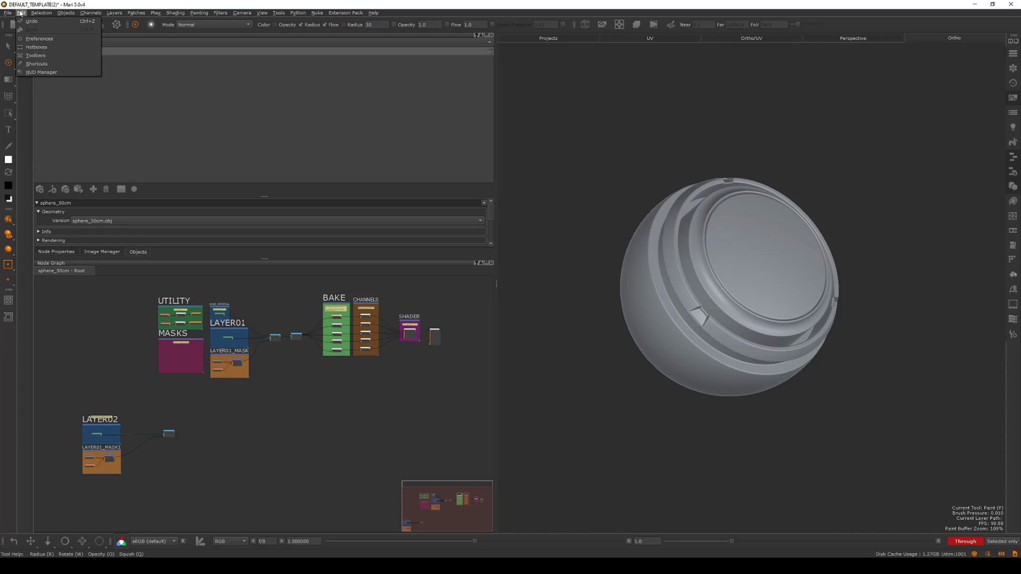
left_click(39, 38)
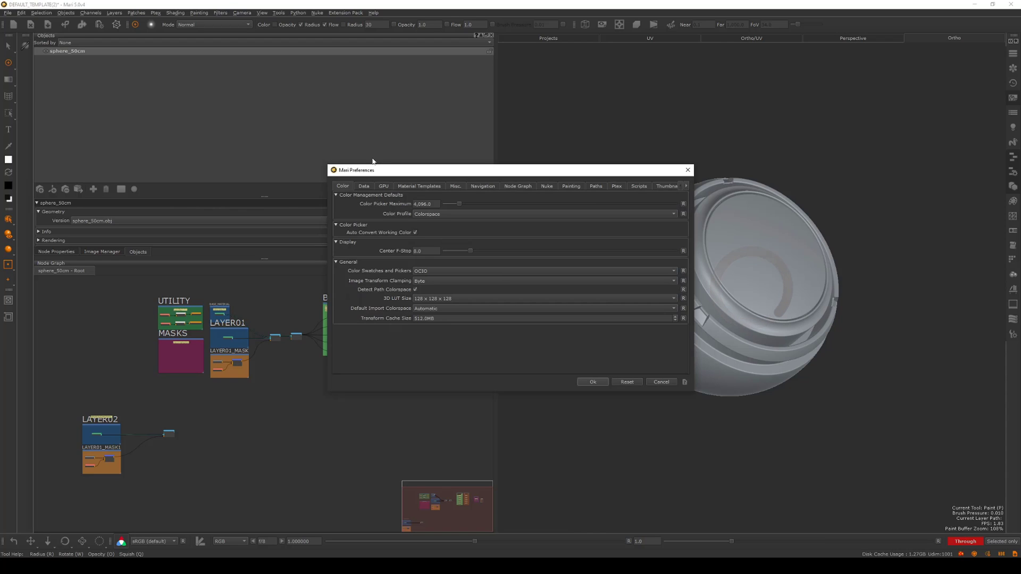
left_click(483, 187)
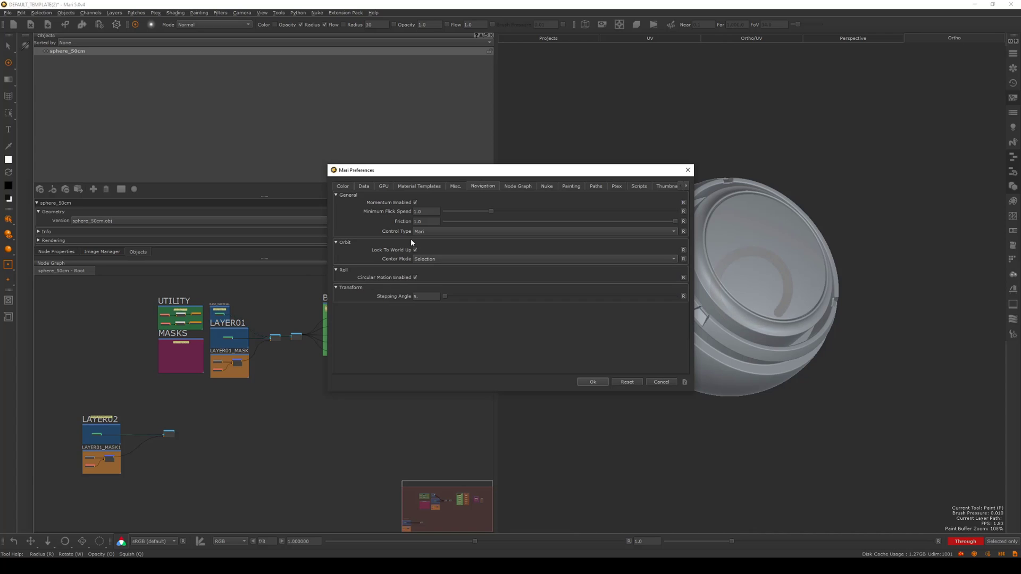
left_click(425, 232)
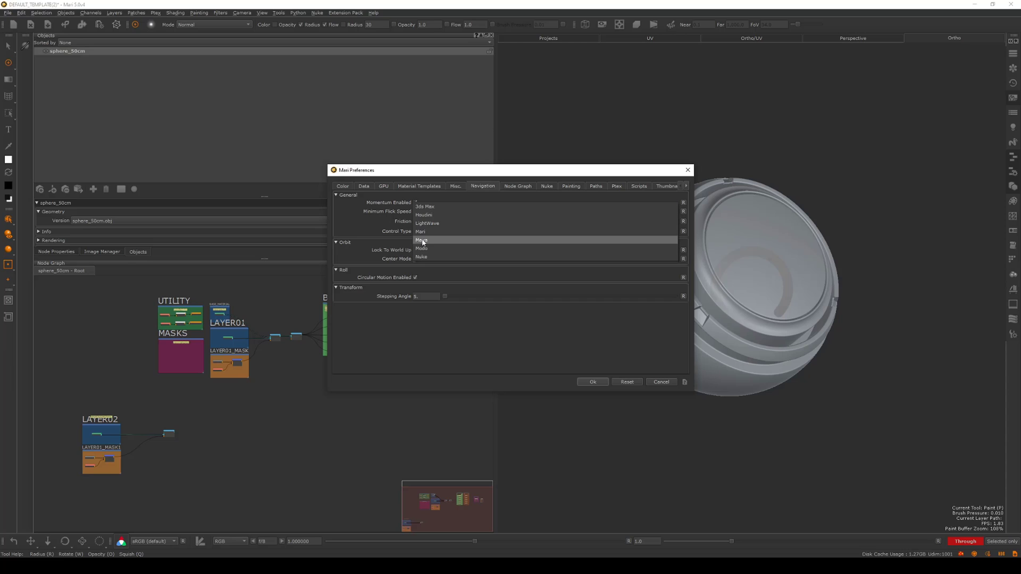
left_click(423, 240)
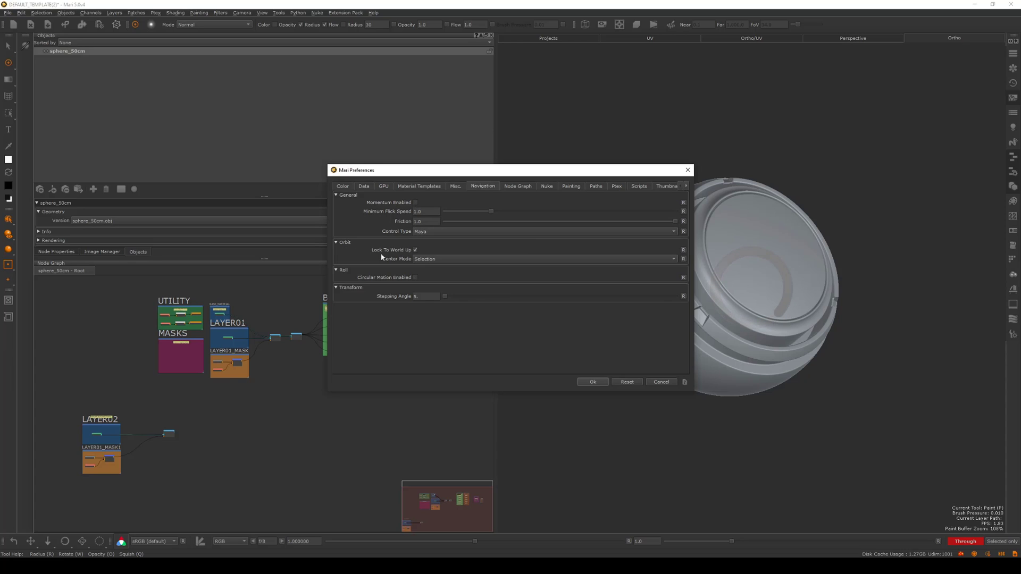
left_click(415, 250)
left_click(594, 383)
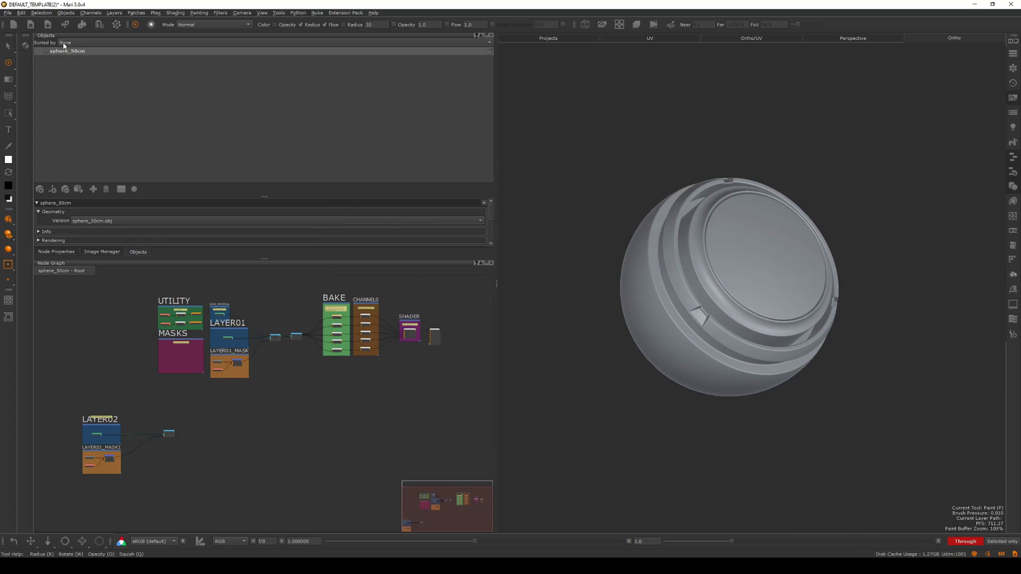
Look through the Node Properties, Image Manager and Objects palettes.
left_click(56, 251)
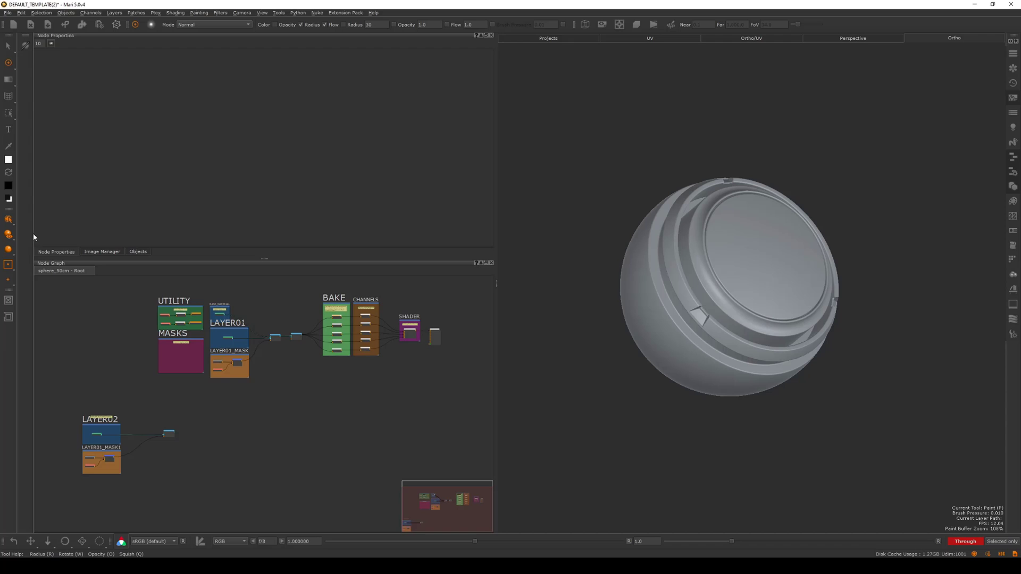
left_click(89, 252)
left_click(139, 252)
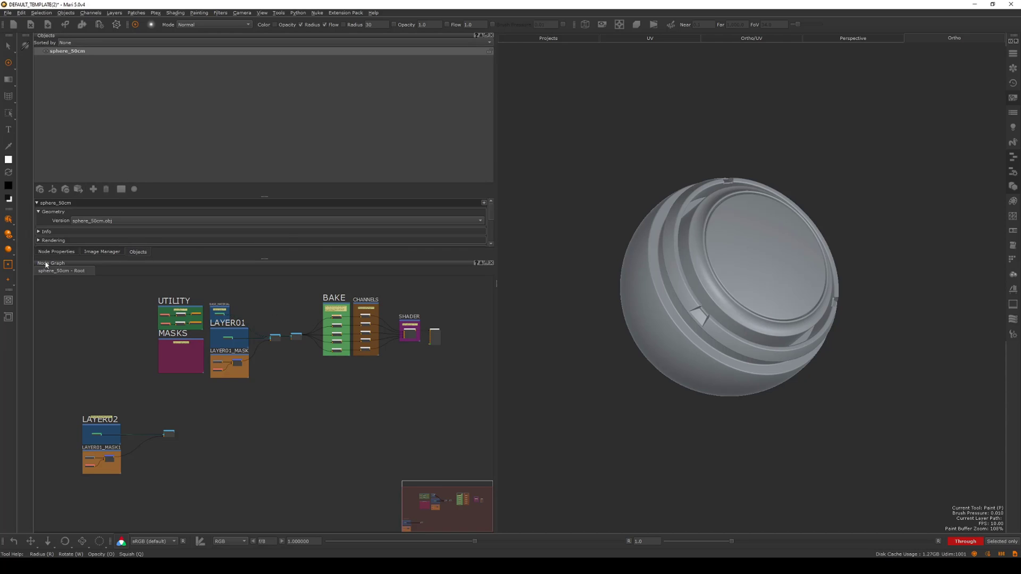
Expand the palette toolbar to show the palette names and bring up the Image Manager.
left_click(1013, 42)
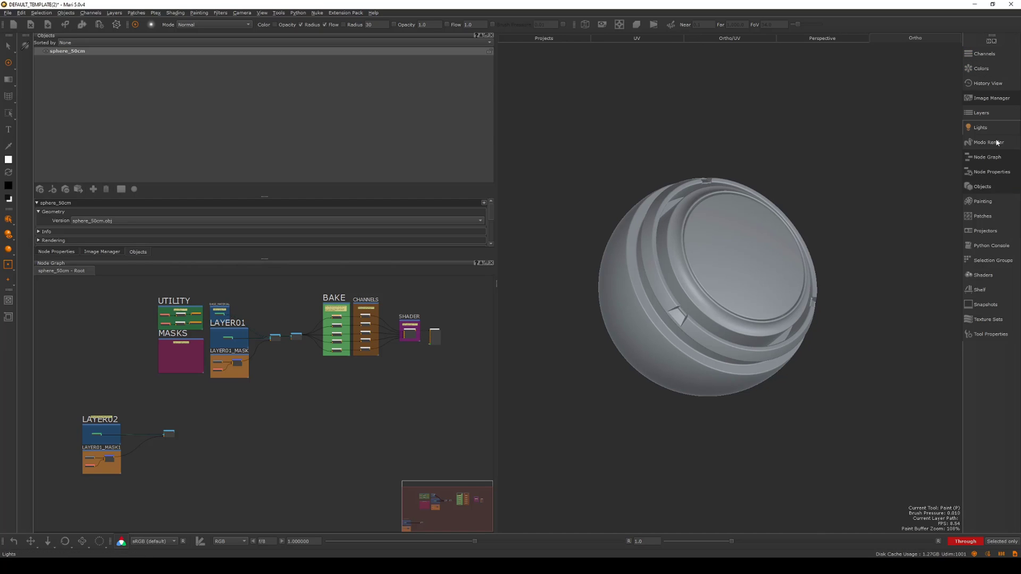
left_click(990, 42)
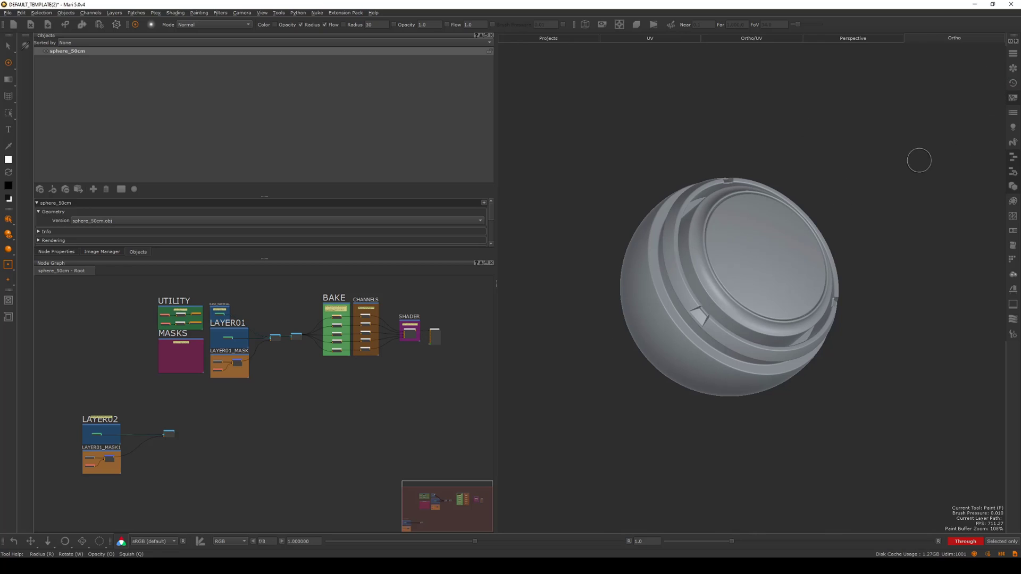
left_click(1013, 41)
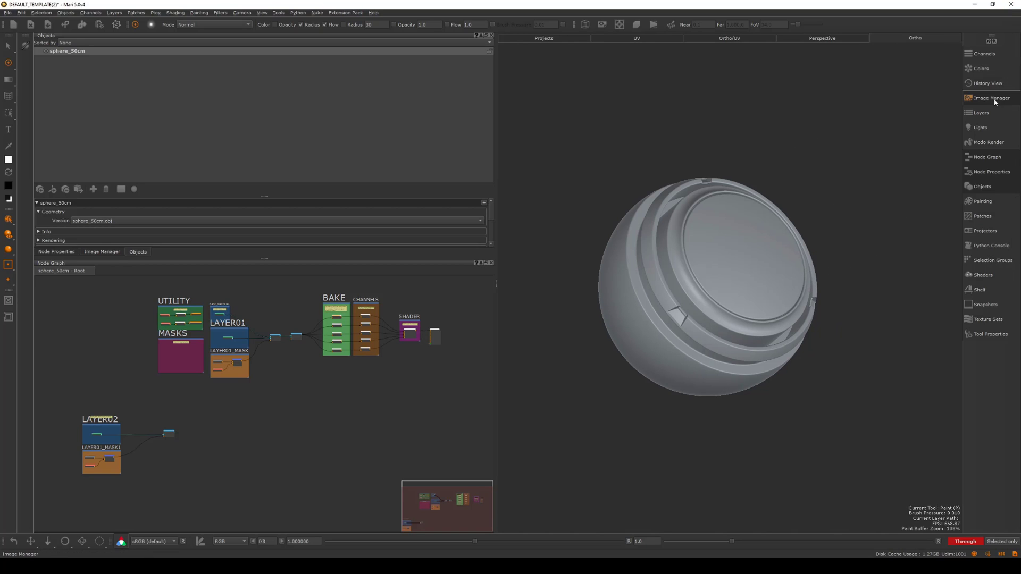
left_click(99, 253)
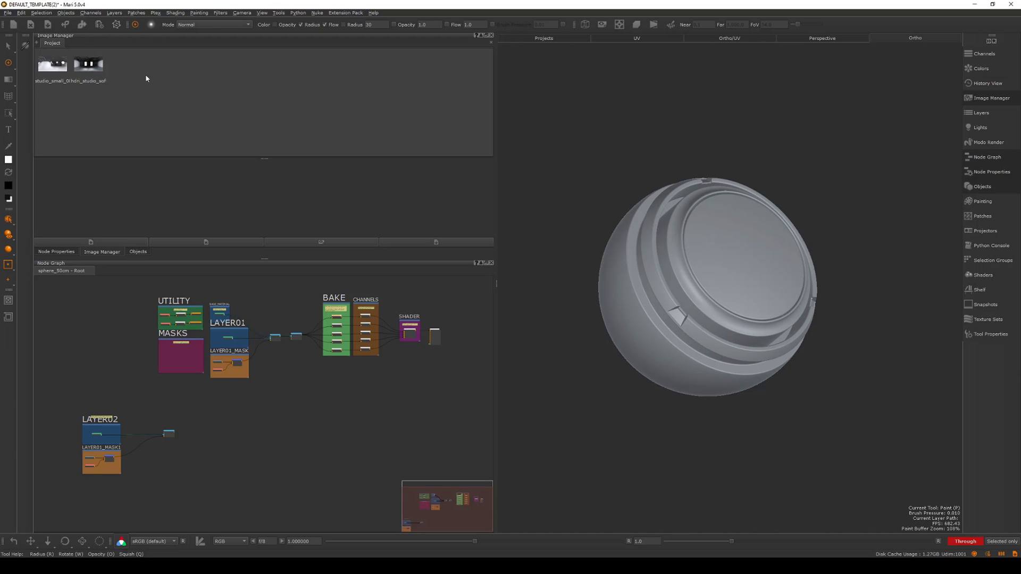
Import the ChippedPaint texture from the _HERO folder into the project's Image Manager and minimize the folder window.
left_click_drag(0, 162, 170, 149)
left_click_drag(27, 211, 160, 84)
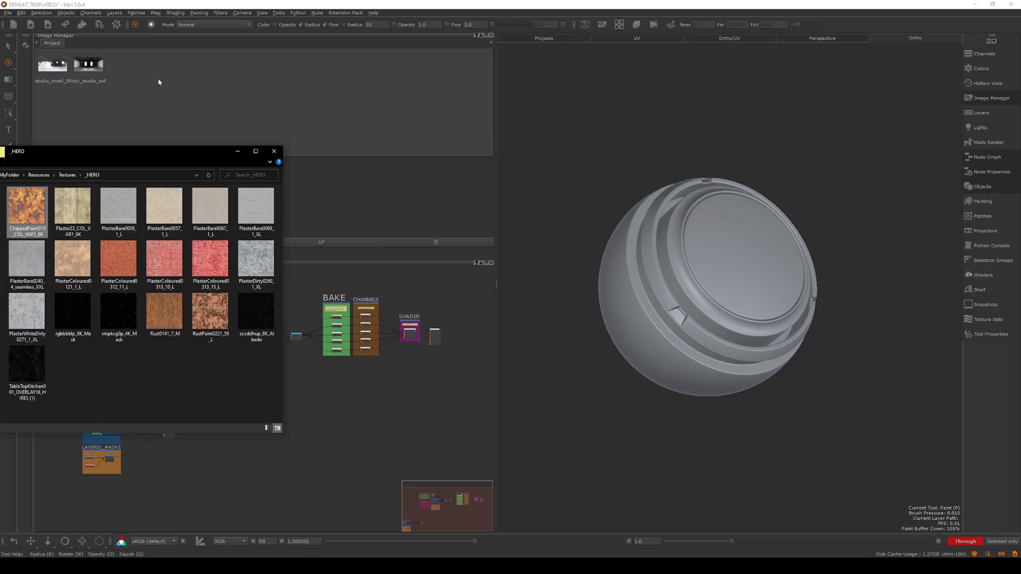
left_click(237, 151)
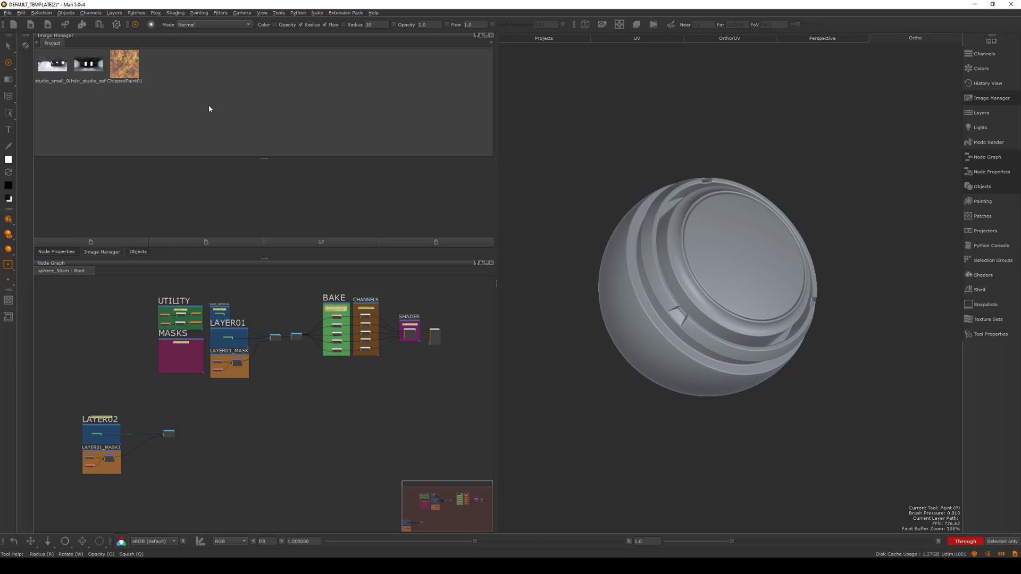
Show the properties of the ao_util and ao_bakepoint nodes from the UTILITY group.
left_click(55, 252)
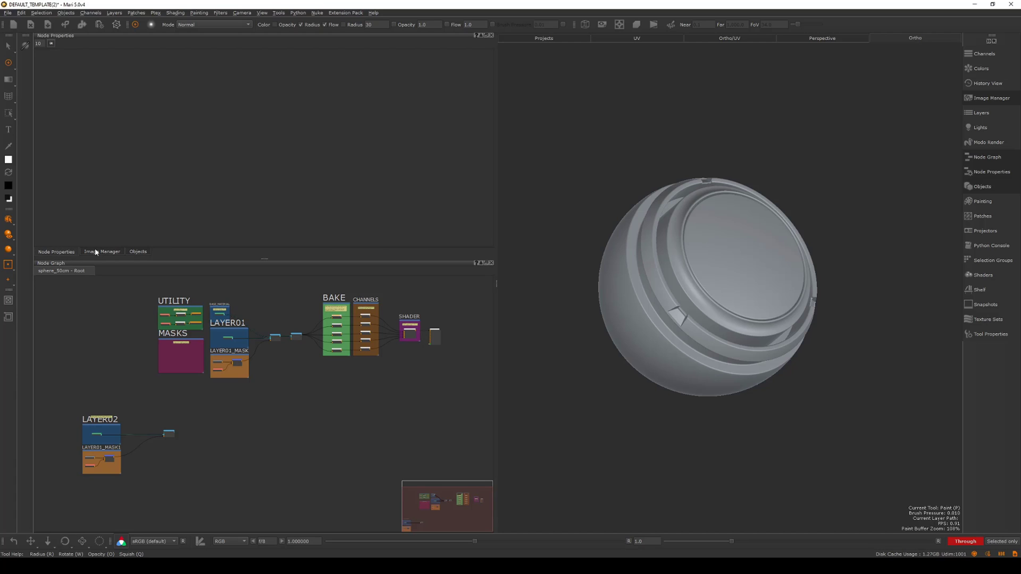
scroll(232, 325, "up", 1)
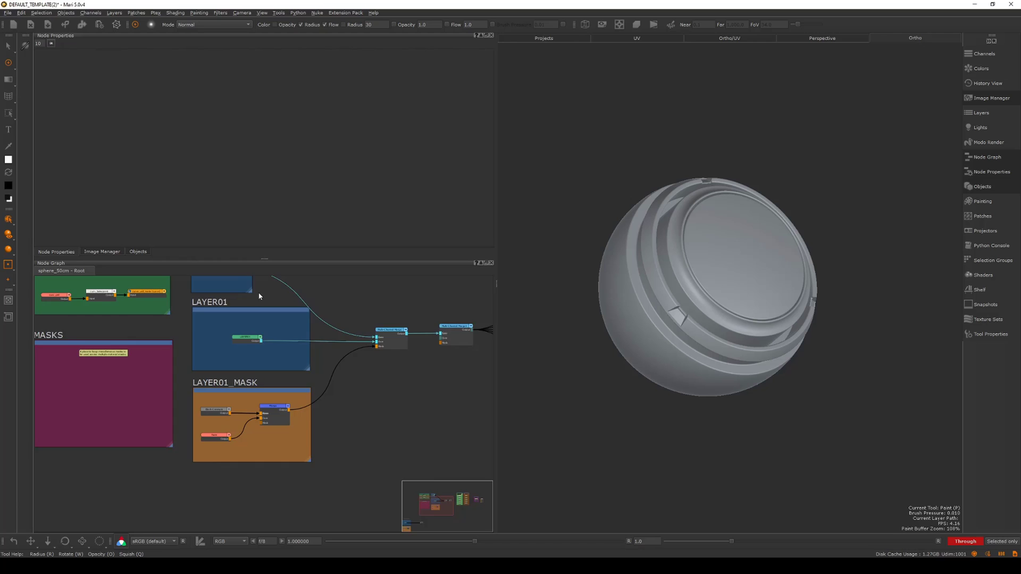
middle_click_drag(310, 295, 419, 389)
scroll(185, 355, "up", 3)
double_click(150, 368)
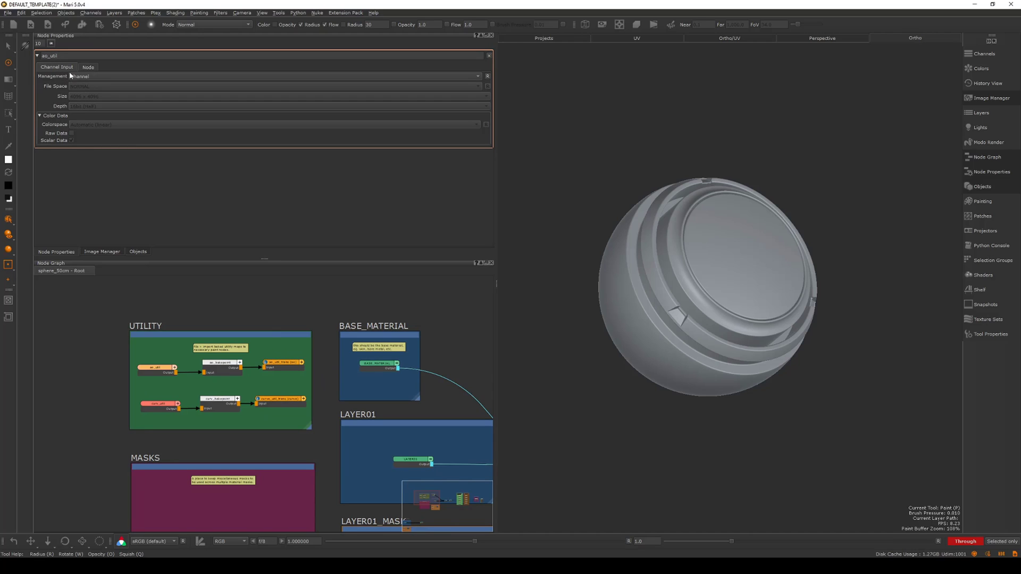
left_click(215, 366)
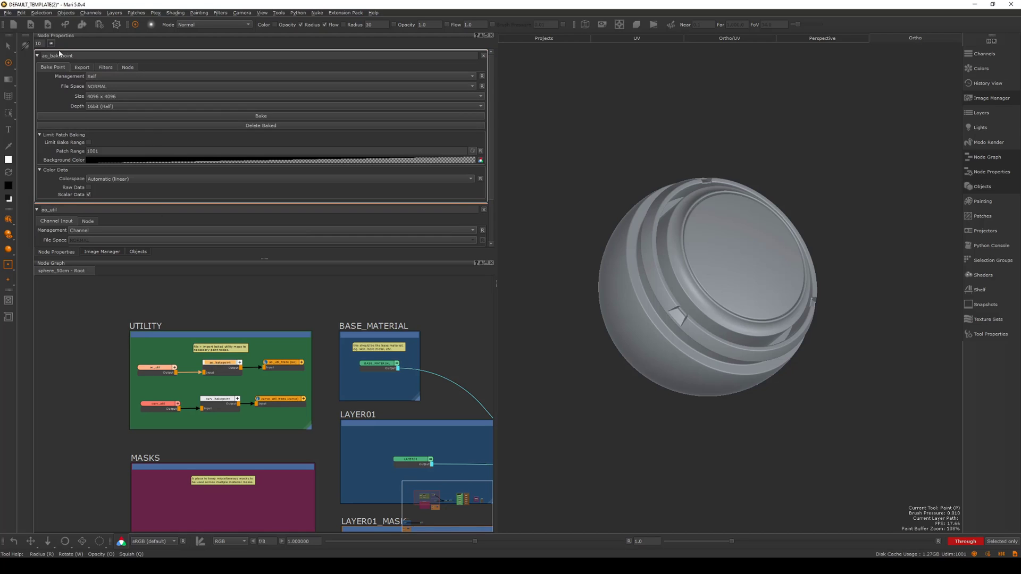
Look through the Export, Filters and Bake Point settings of the ao_bakepoint node.
left_click(83, 68)
left_click(108, 68)
left_click(56, 69)
scroll(225, 297, "down", 5)
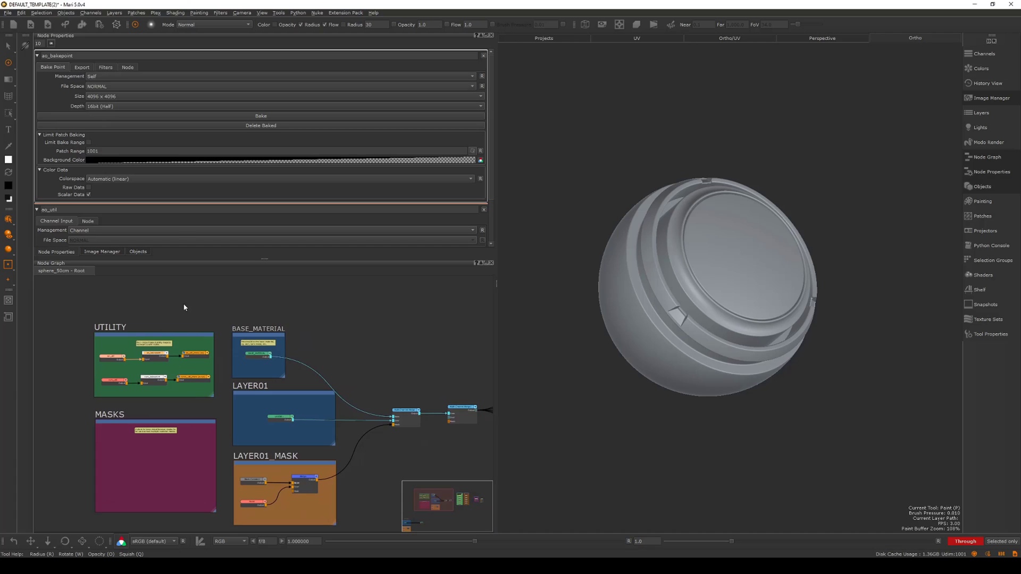
middle_click_drag(331, 329, 320, 307)
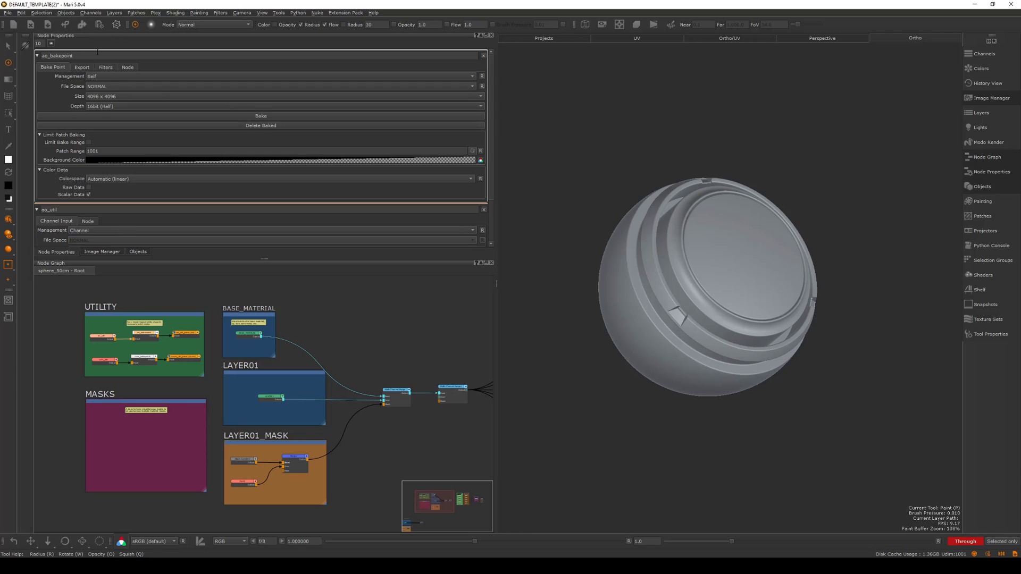
Look at the Objects, Layers and Tool Properties palettes, closing the floating Layers and Tool Properties palettes again.
left_click(137, 252)
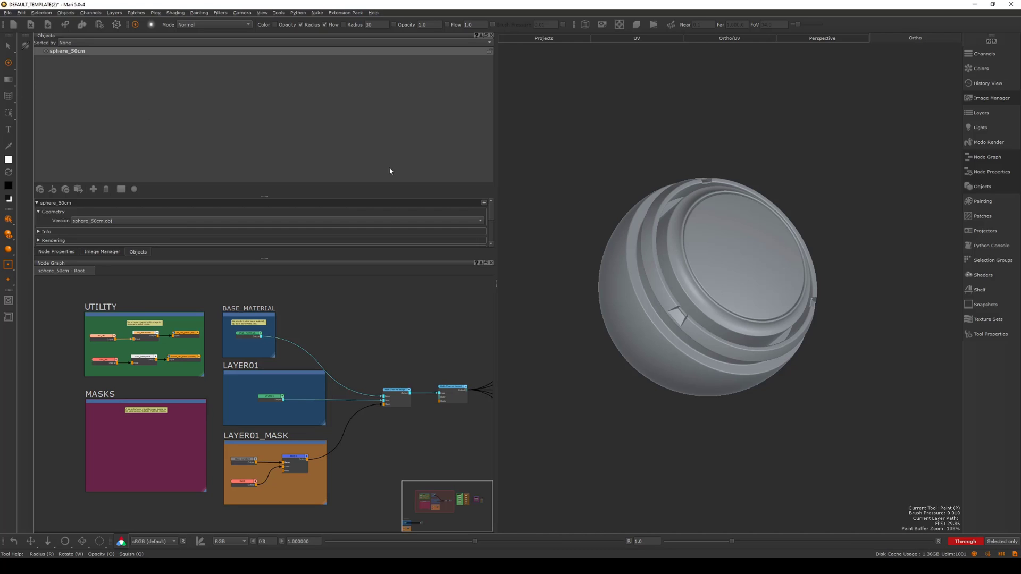
left_click(981, 113)
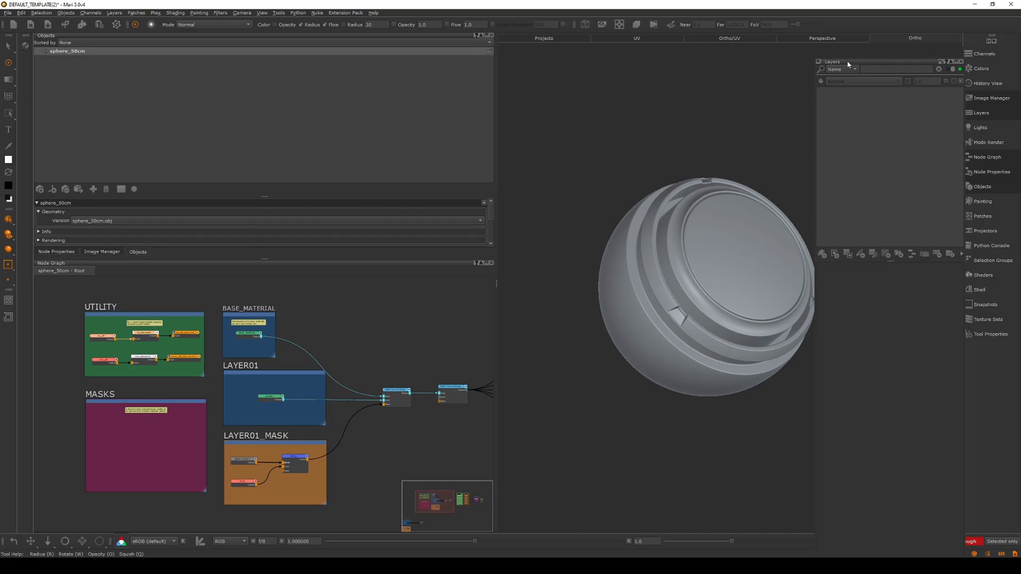
left_click_drag(849, 65, 782, 107)
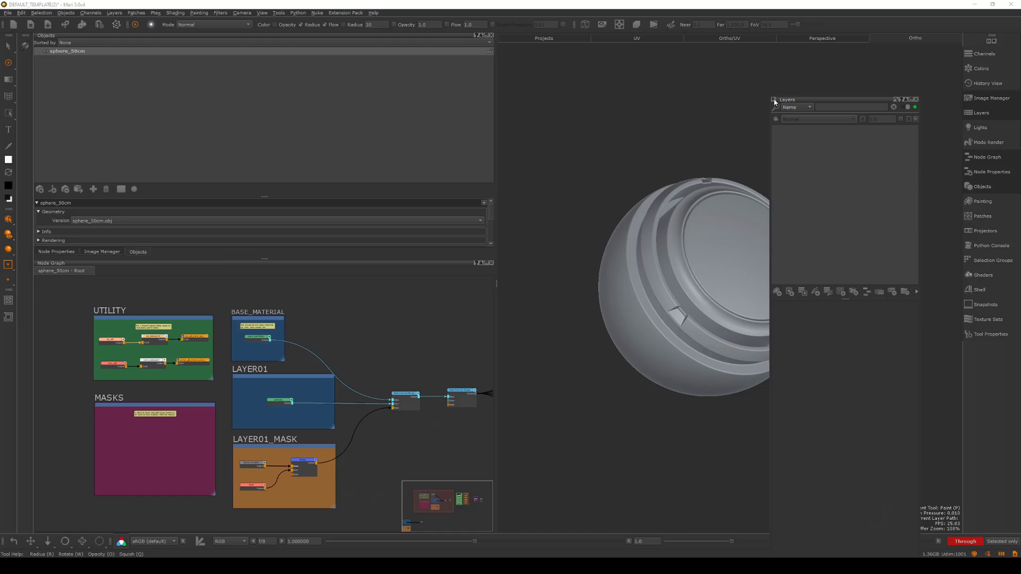
left_click_drag(847, 105, 759, 122)
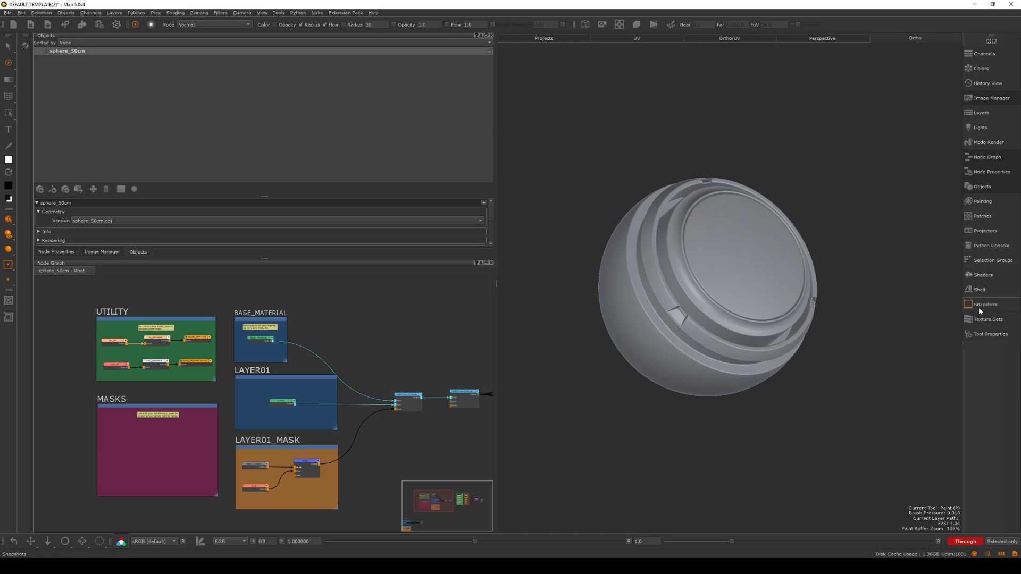
left_click(983, 338)
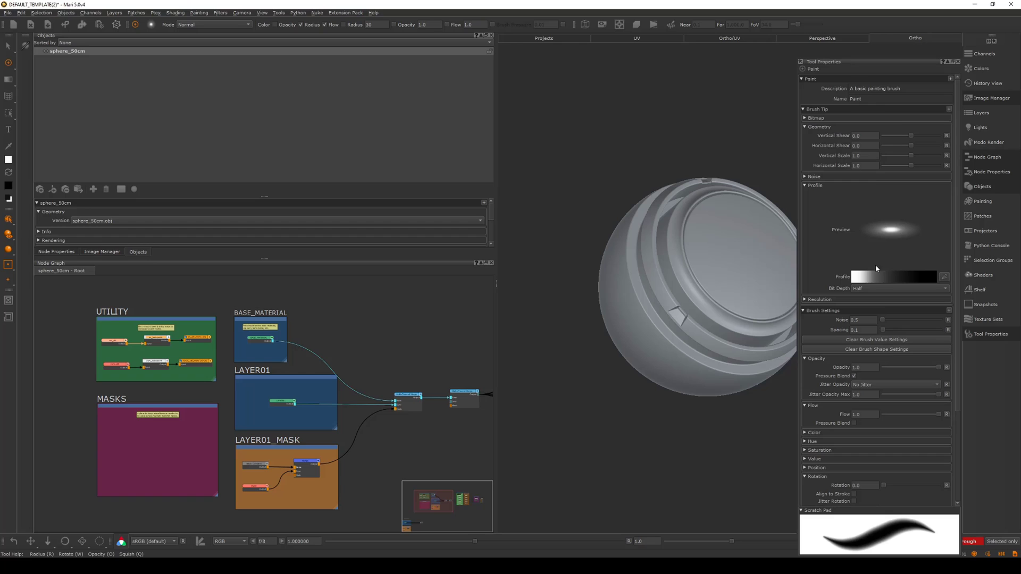
left_click(958, 62)
Try out panning, orbiting and zooming around the sphere in the Ortho view.
middle_click_drag(829, 159, 840, 165, "alt")
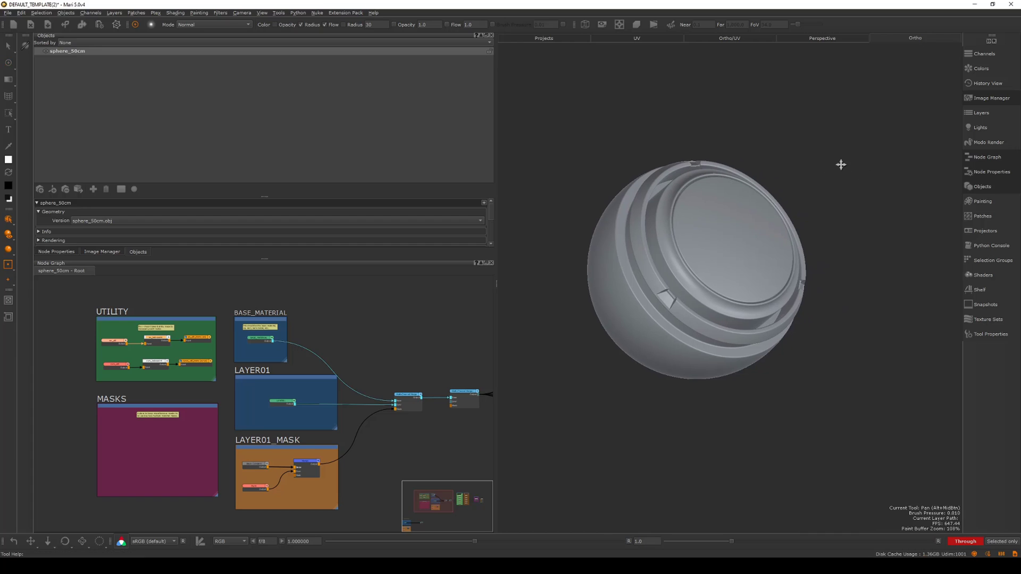
left_click_drag(840, 165, 854, 191, "alt")
mouse_move(825, 162)
right_mouse_down("alt")
mouse_move(807, 161)
mouse_move(854, 164)
mouse_move(729, 160)
mouse_move(831, 159)
mouse_move(813, 162)
right_mouse_up("alt")
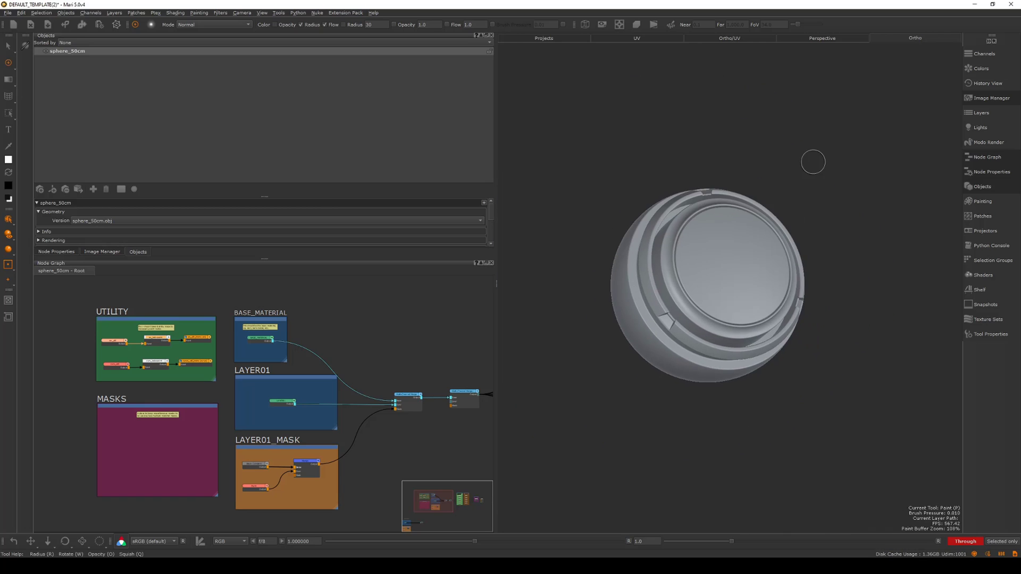
middle_click_drag(813, 162, 858, 154, "alt")
right_click_drag(858, 154, 853, 155, "alt")
middle_click_drag(853, 155, 835, 166, "alt")
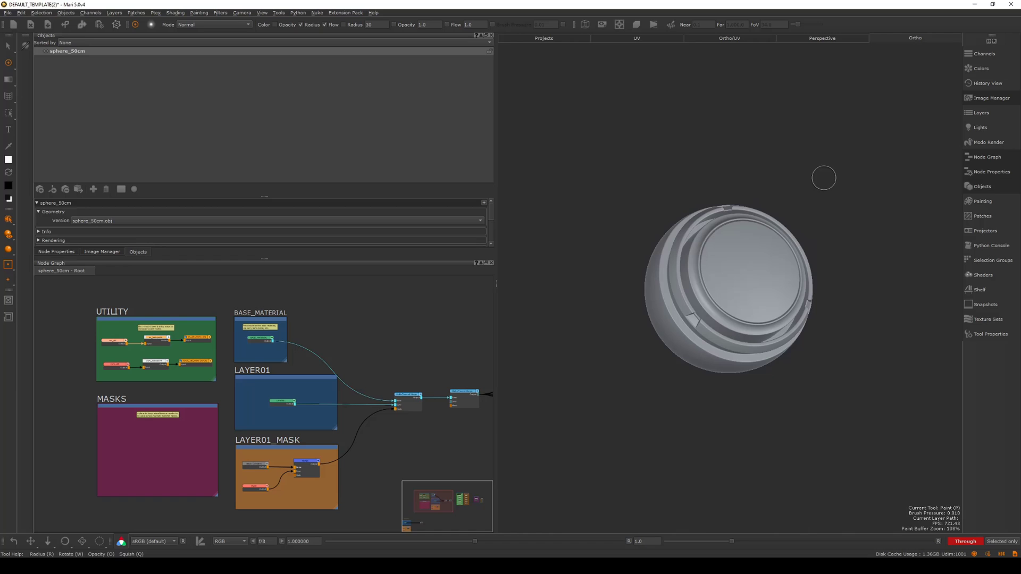
left_click_drag(824, 177, 818, 173, "alt")
right_click_drag(818, 174, 847, 178, "alt")
mouse_move(847, 178)
left_mouse_down("alt")
mouse_move(833, 174)
mouse_move(854, 173)
left_mouse_up("alt")
middle_click_drag(854, 173, 839, 169, "alt")
right_click_drag(838, 169, 843, 168, "alt")
middle_click_drag(843, 168, 843, 174, "alt")
right_click_drag(843, 173, 832, 172, "alt")
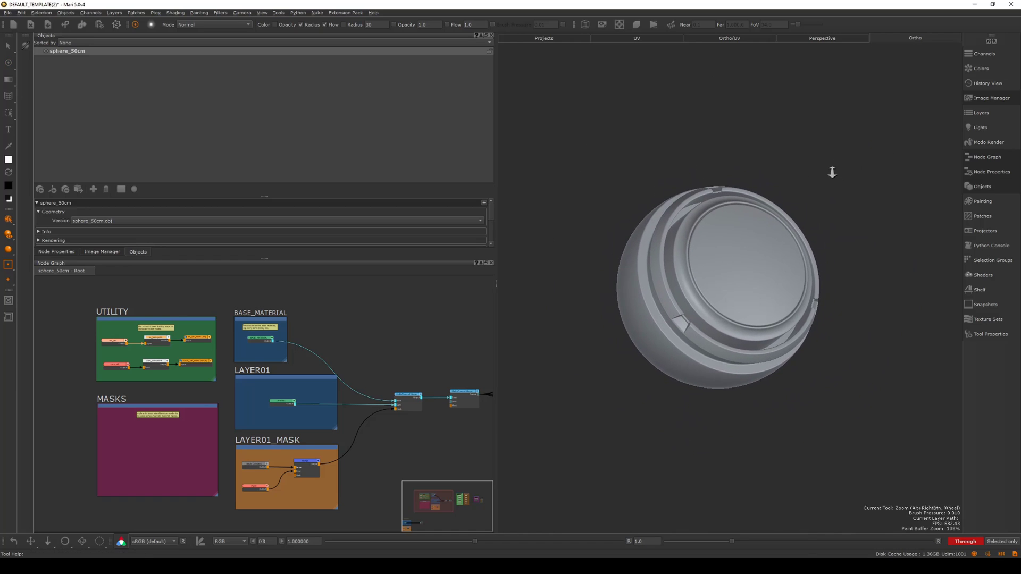
middle_click_drag(832, 173, 832, 176, "alt")
right_click_drag(818, 170, 846, 176, "alt")
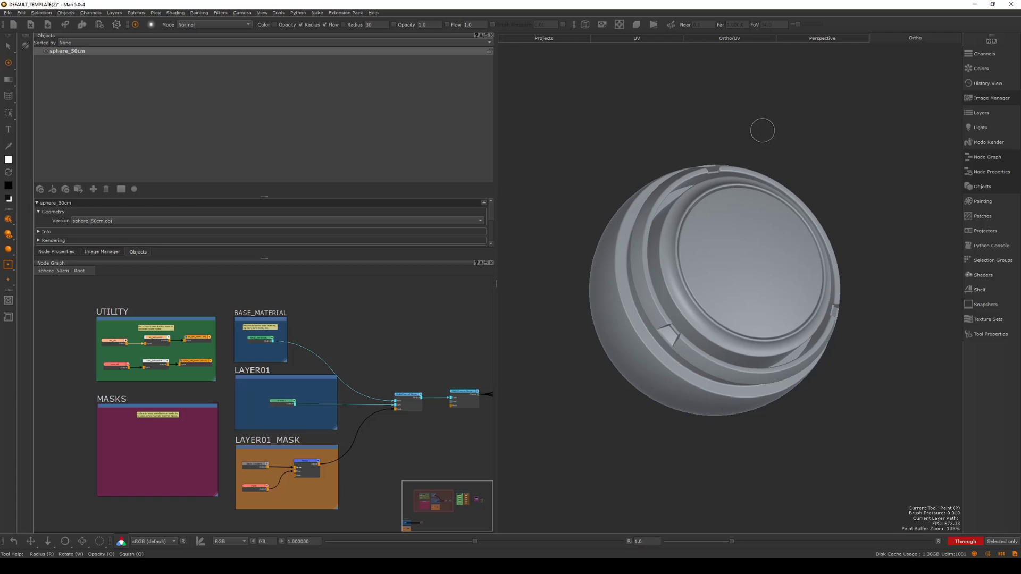
Look at the color picker popup and the foreground color's Select Color dialog, leaving the color unchanged.
key("j")
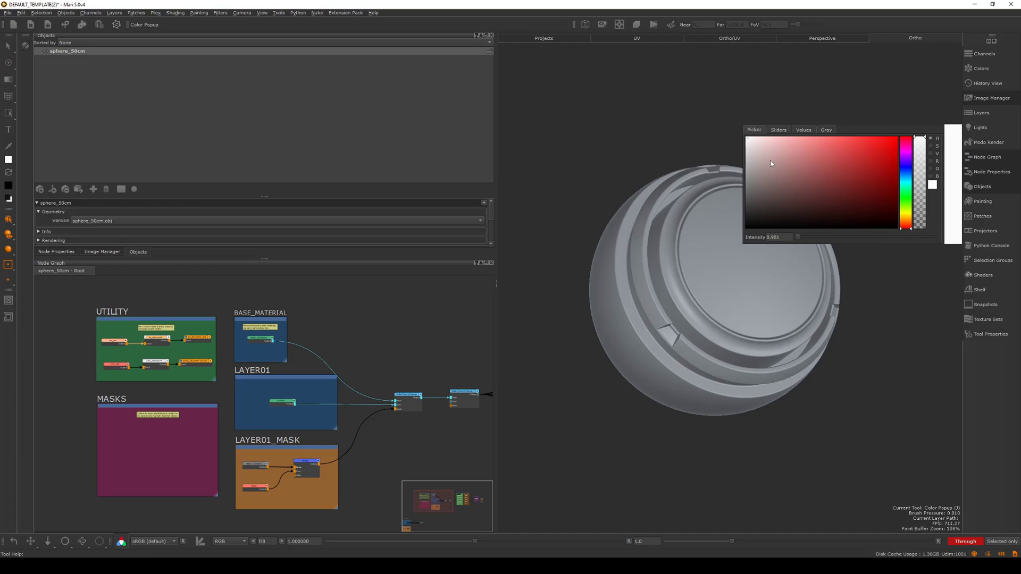
left_click(8, 159)
left_click(232, 206)
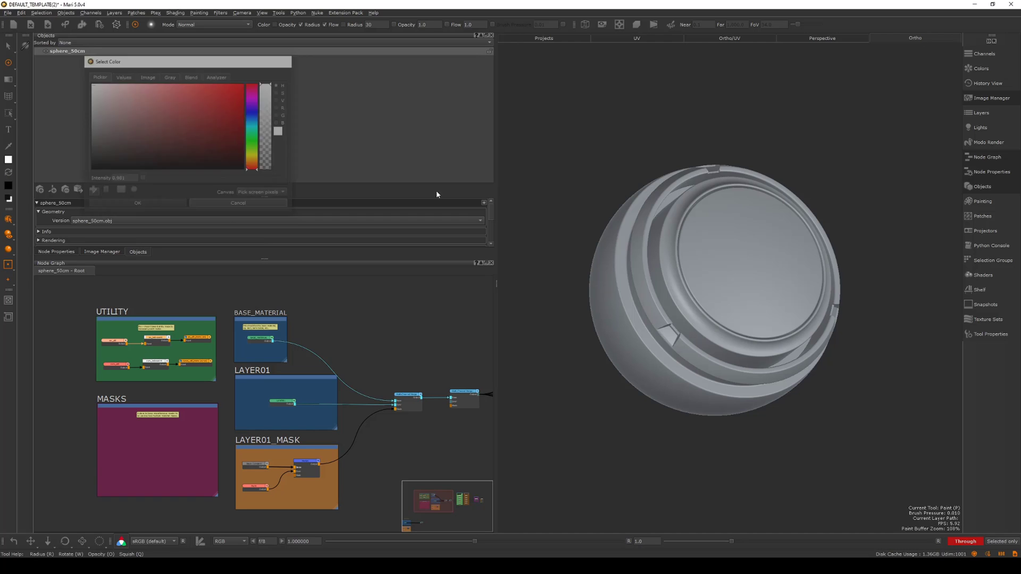
Compare the shelf popup over the viewport with the floating Shelf palette.
key("k")
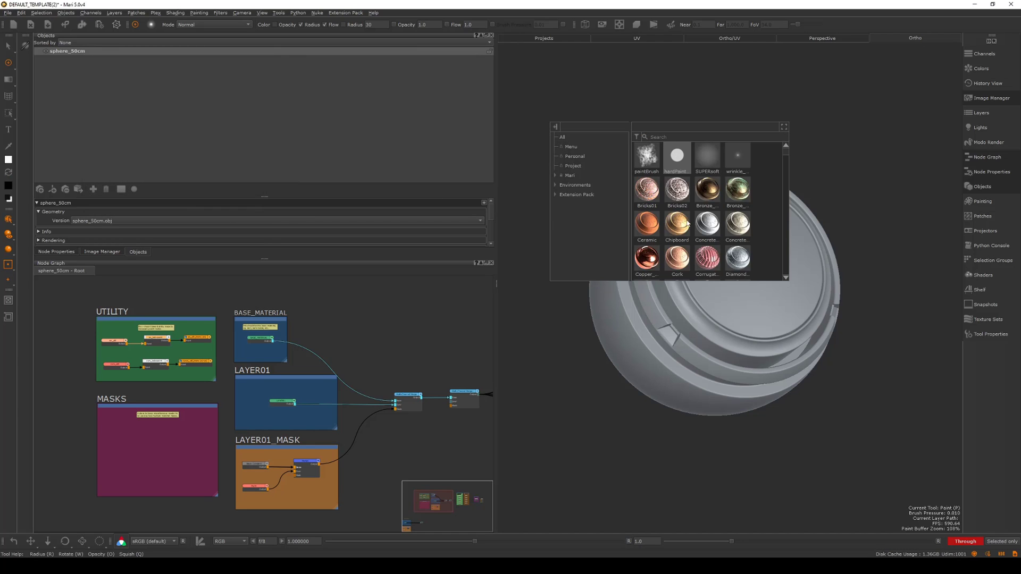
left_click(980, 291)
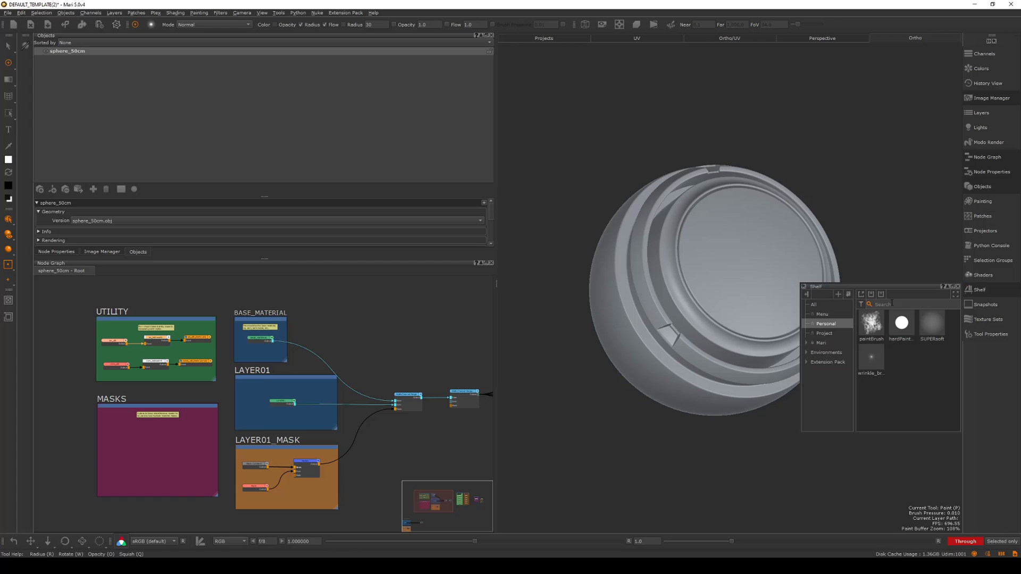
left_click(957, 287)
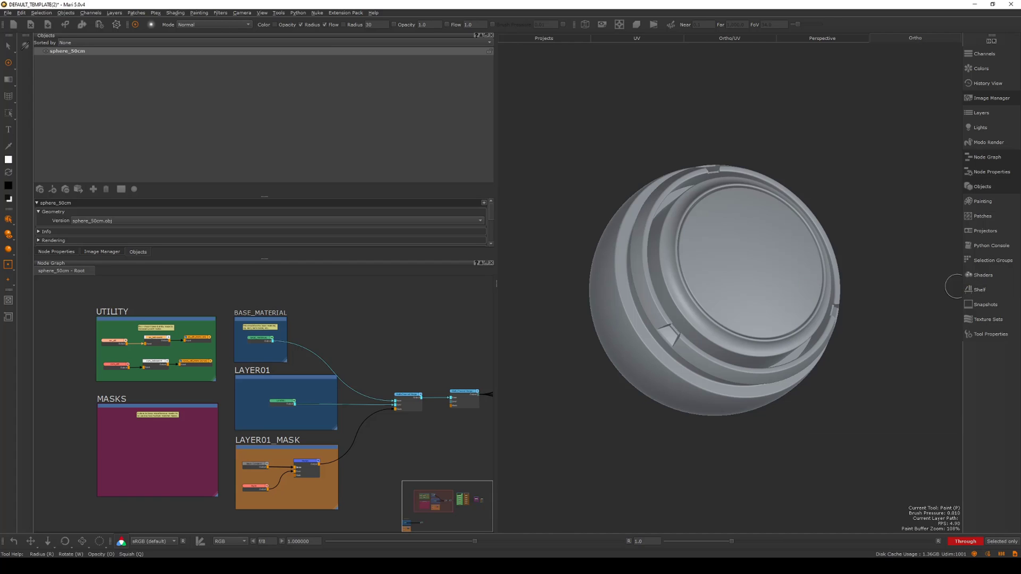
left_click(987, 292)
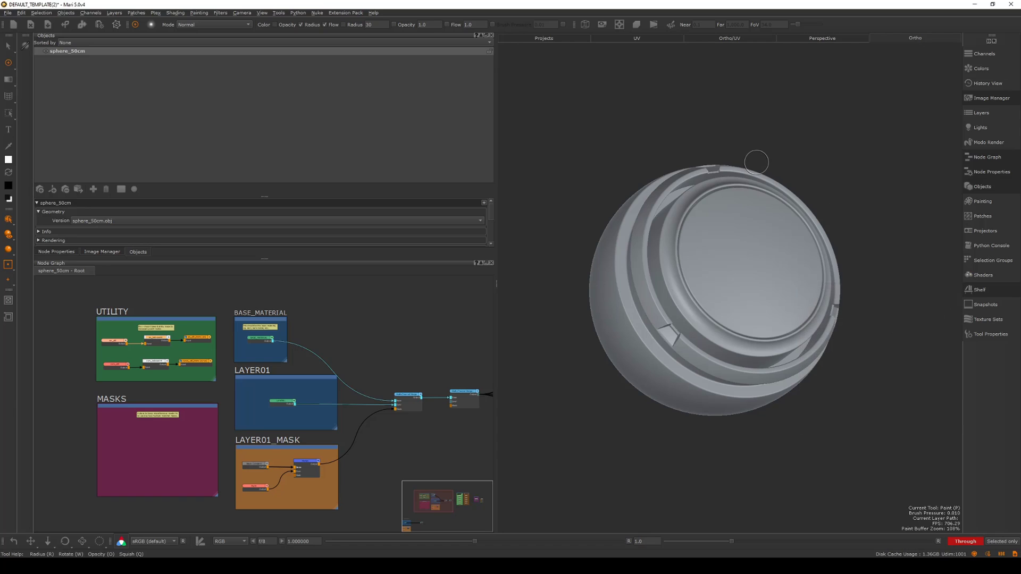
Browse Mari's Basic Brushes in the shelf popup and bring up the project's images in the image popup.
key("k")
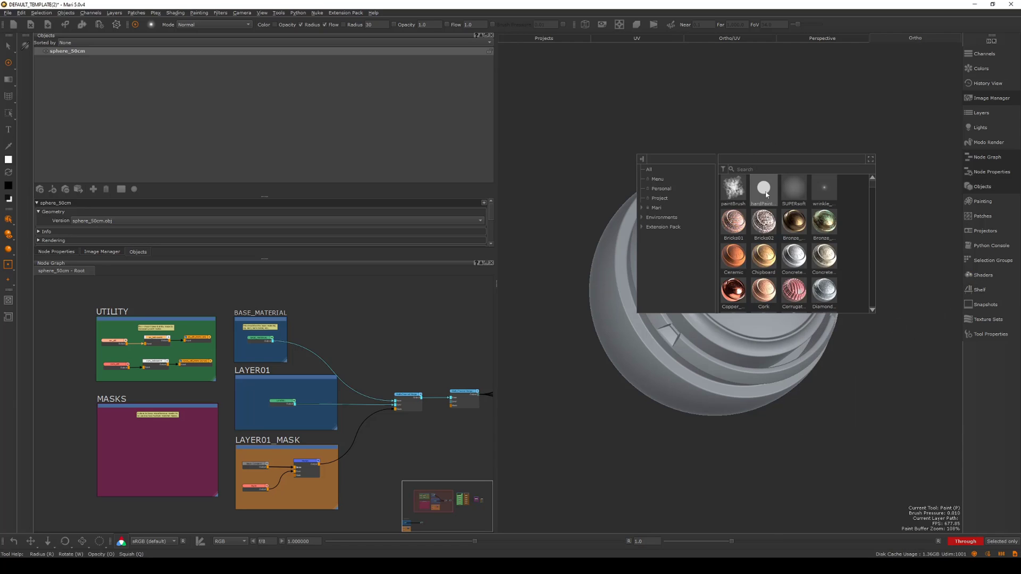
left_click(642, 208)
left_click(675, 217)
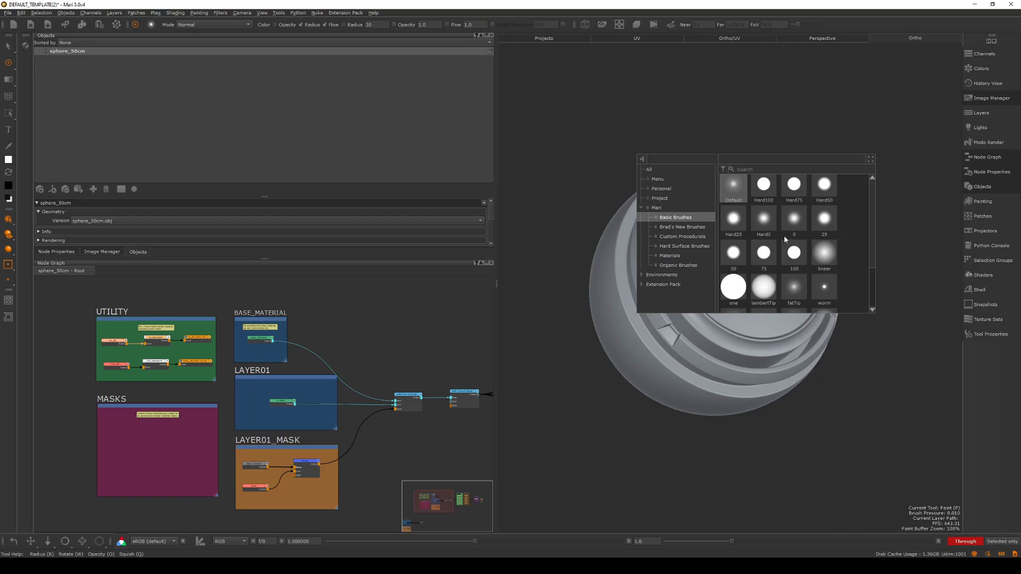
scroll(874, 194, "up", 1)
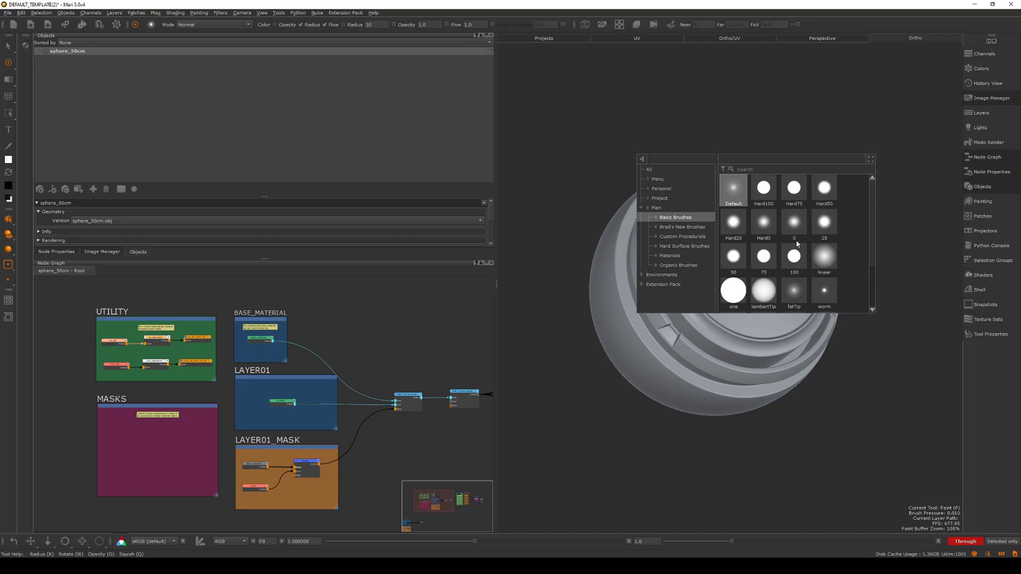
key("l")
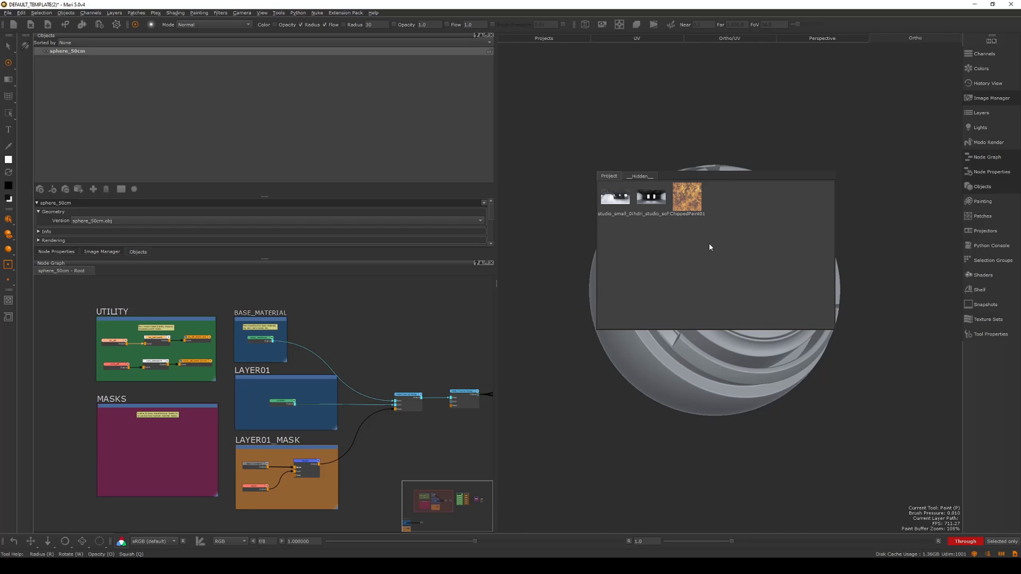
Examine the sphere from the front, side and back at different zoom levels.
mouse_move(769, 119)
left_mouse_down("alt")
mouse_move(693, 123)
mouse_move(769, 128)
left_mouse_up("alt")
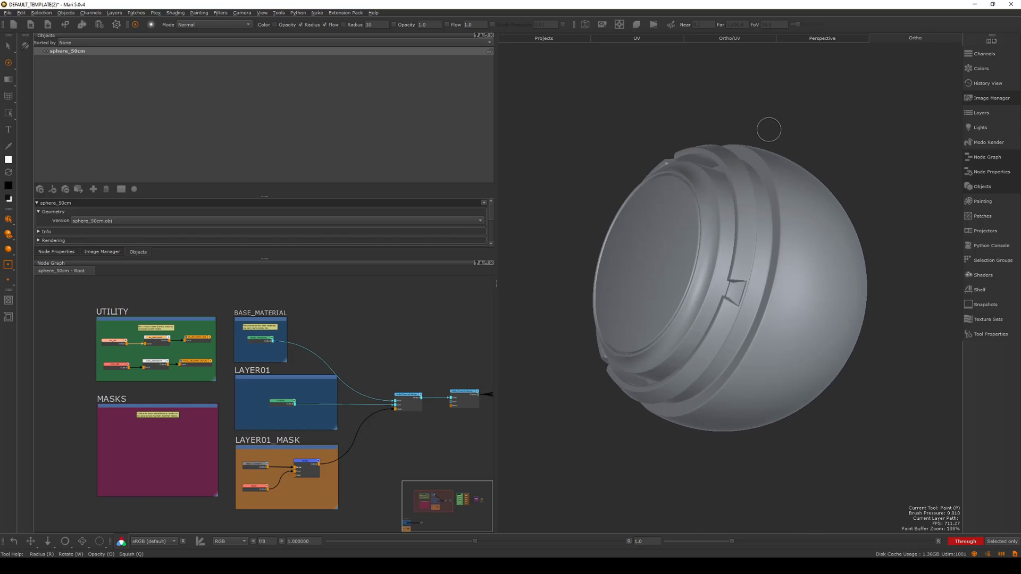
left_click_drag(769, 130, 768, 130, "alt")
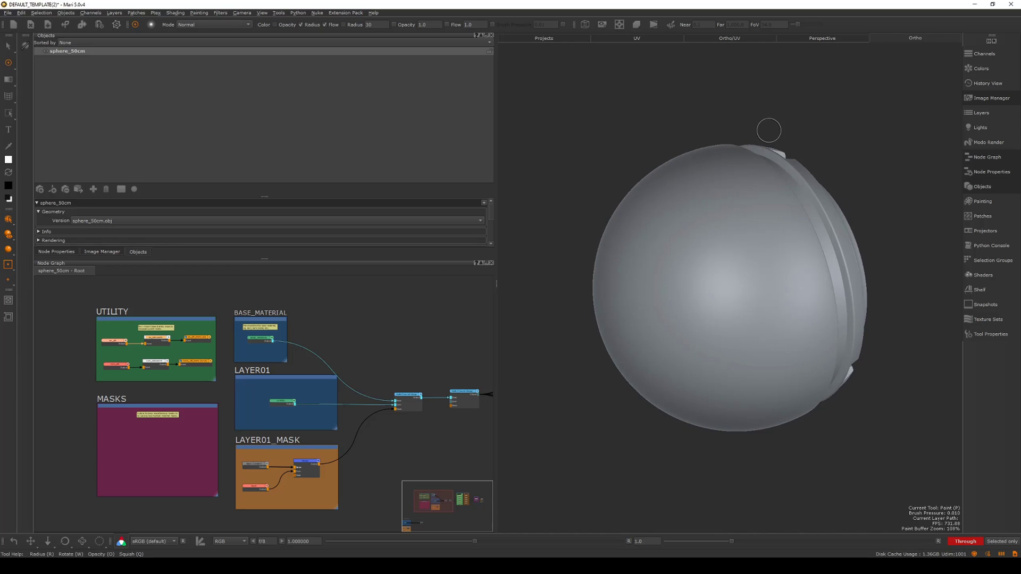
left_click_drag(743, 197, 711, 175, "alt")
right_click_drag(838, 140, 840, 141, "alt")
left_click_drag(840, 141, 887, 146, "alt")
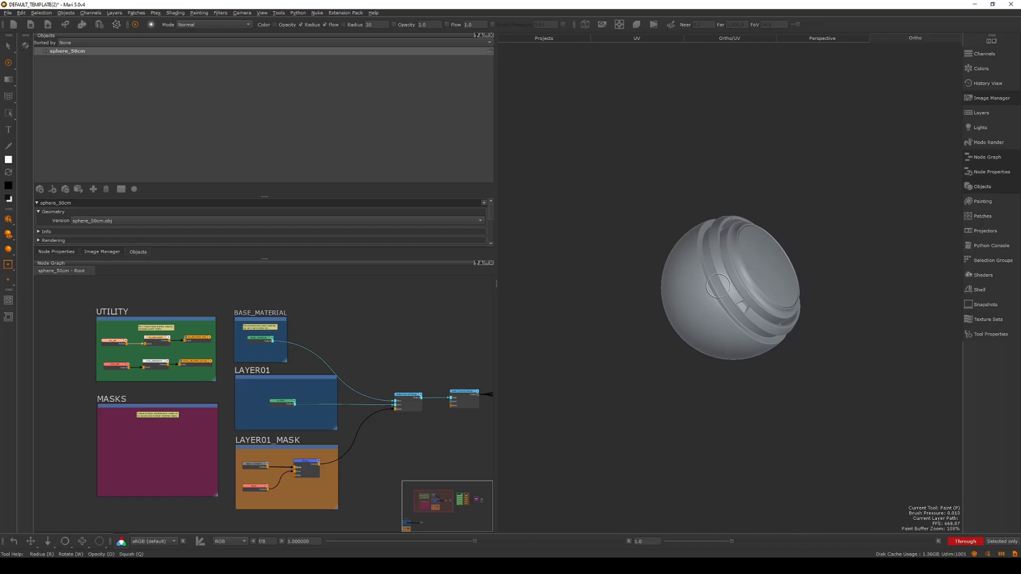
right_click_drag(798, 193, 814, 200, "alt")
key("1")
key("2")
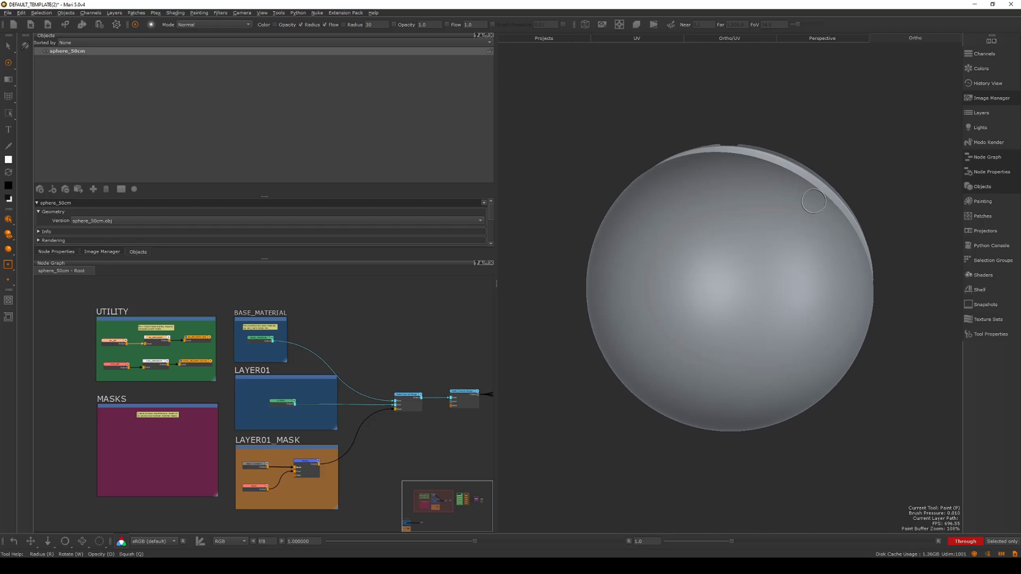
key("3")
left_click_drag(811, 201, 810, 201, "alt")
right_click_drag(863, 171, 811, 163, "alt")
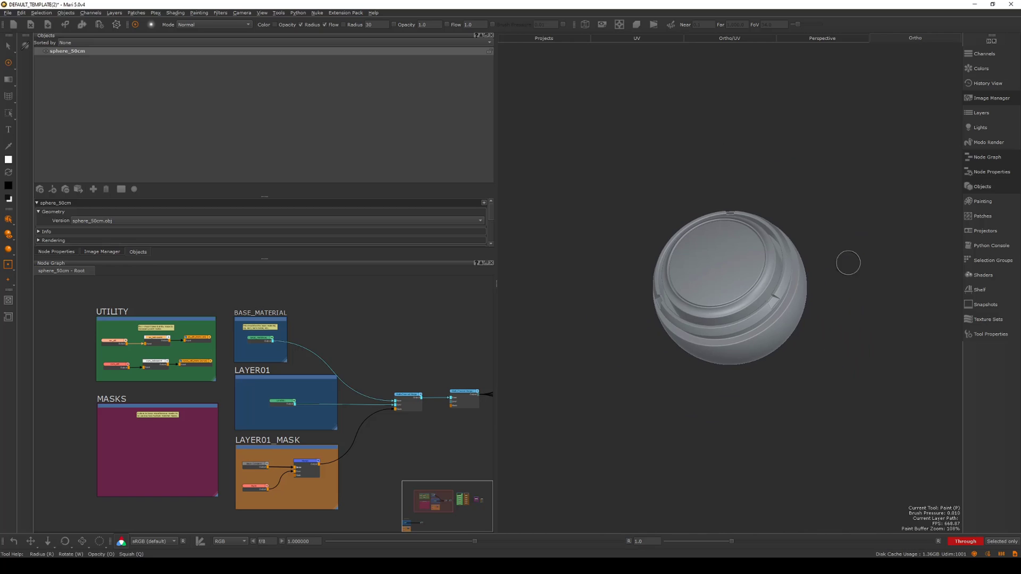
right_click_drag(849, 263, 887, 218, "alt")
mouse_move(847, 143)
left_mouse_down("alt")
mouse_move(834, 133)
mouse_move(879, 136)
left_mouse_up("alt")
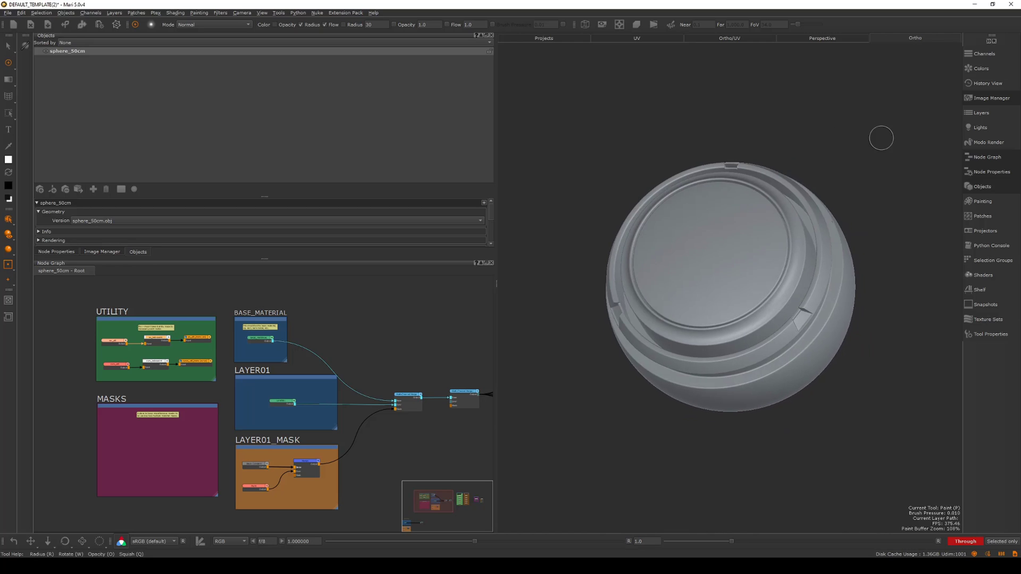
right_click_drag(880, 137, 849, 188, "alt")
scroll(781, 154, "up", 3)
left_click_drag(784, 164, 810, 153, "alt")
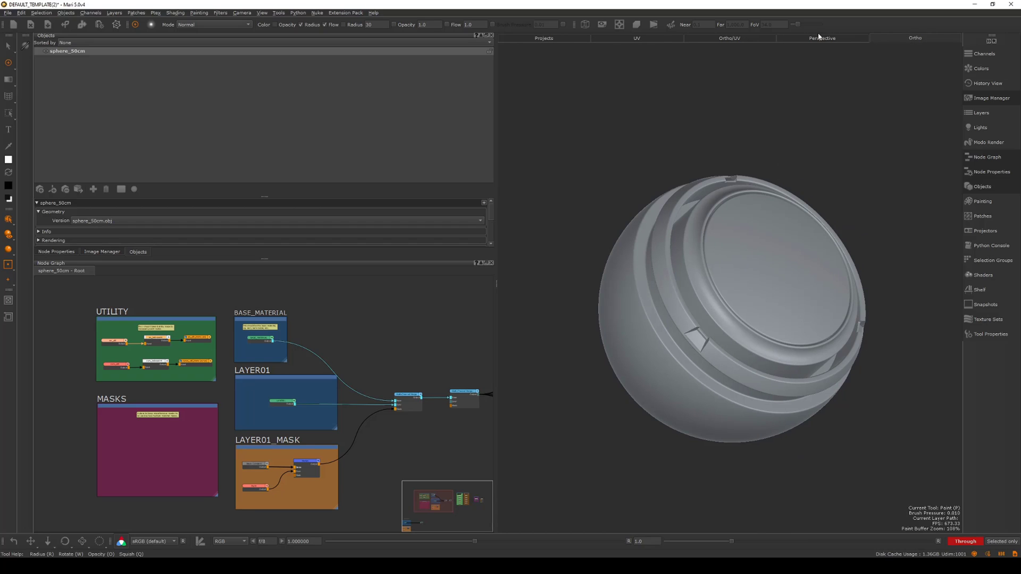
Compare the sphere in the Ortho and Perspective views and switch to the split Ortho/UV view.
mouse_move(787, 157)
left_mouse_down("alt")
mouse_move(828, 155)
mouse_move(737, 158)
mouse_move(800, 119)
left_mouse_up("alt")
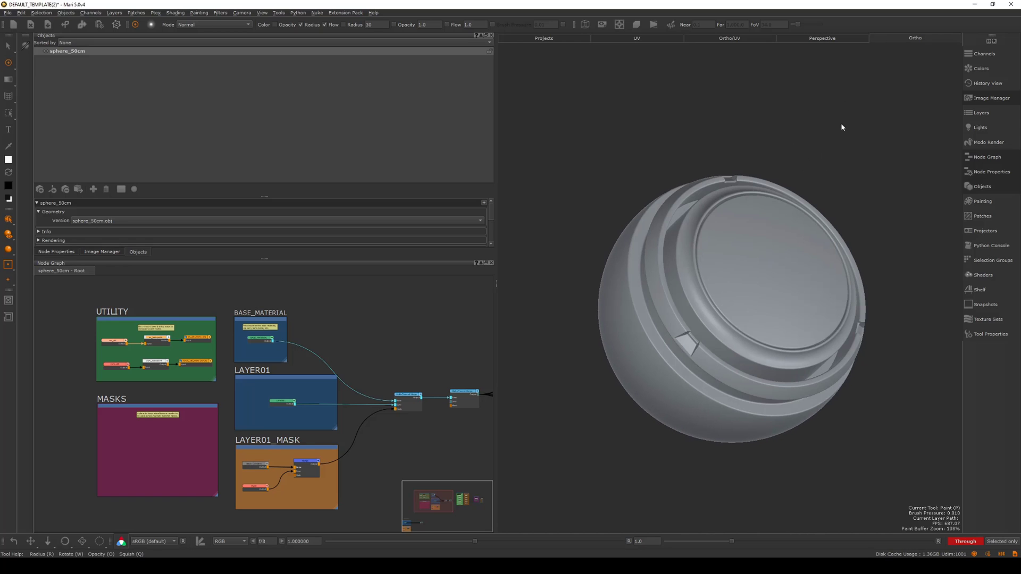
mouse_move(844, 153)
left_mouse_down("alt")
mouse_move(840, 162)
mouse_move(796, 160)
mouse_move(866, 145)
mouse_move(901, 158)
mouse_move(697, 145)
mouse_move(787, 144)
left_mouse_up("alt")
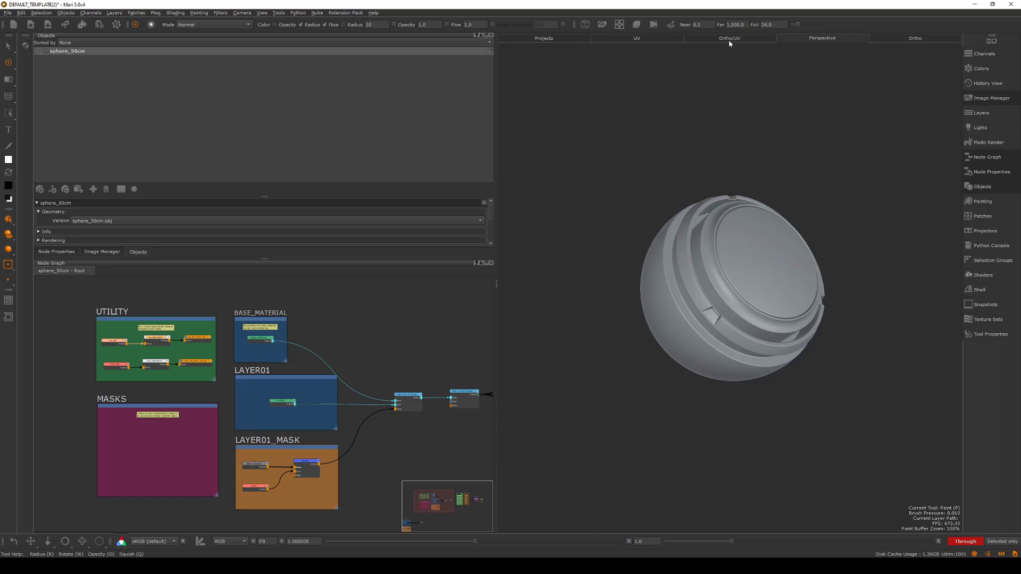
left_click(729, 41)
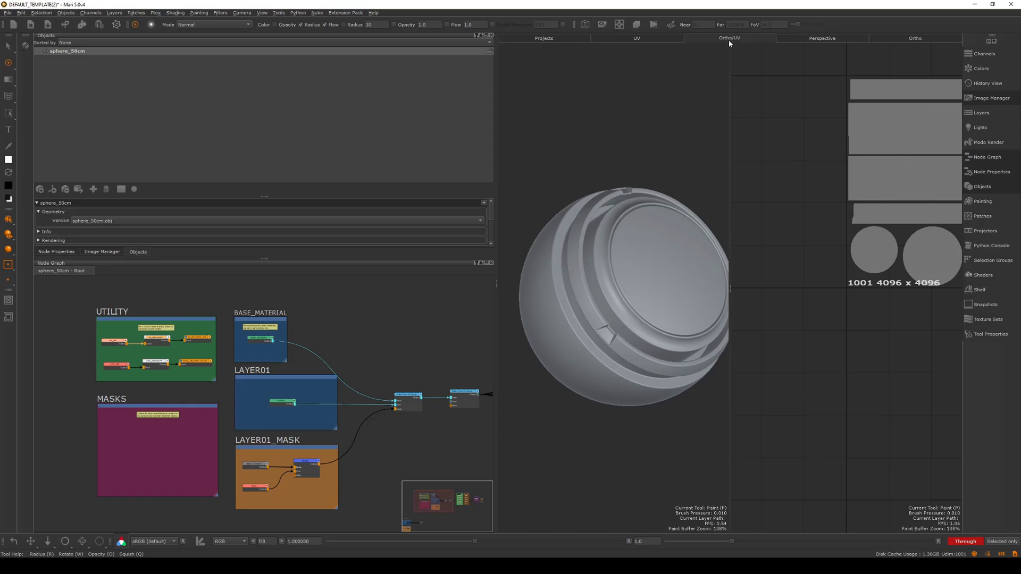
Examine the sphere's UV layout on patch 1001 in the UV view and return to the Ortho view.
left_click(632, 42)
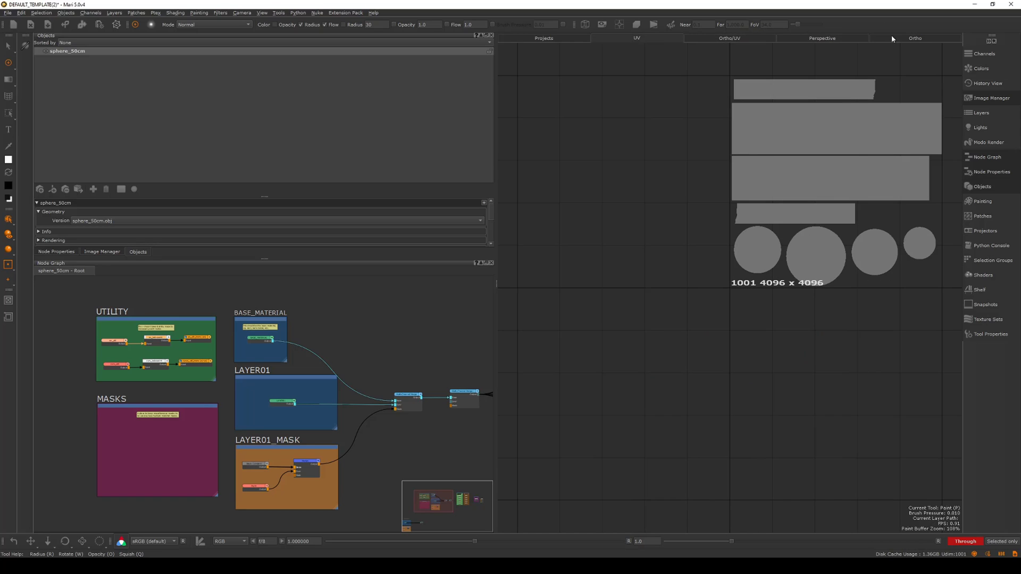
middle_click_drag(688, 139, 588, 217, "alt")
mouse_move(811, 101)
right_mouse_down("alt")
mouse_move(753, 110)
mouse_move(817, 167)
right_mouse_up("alt")
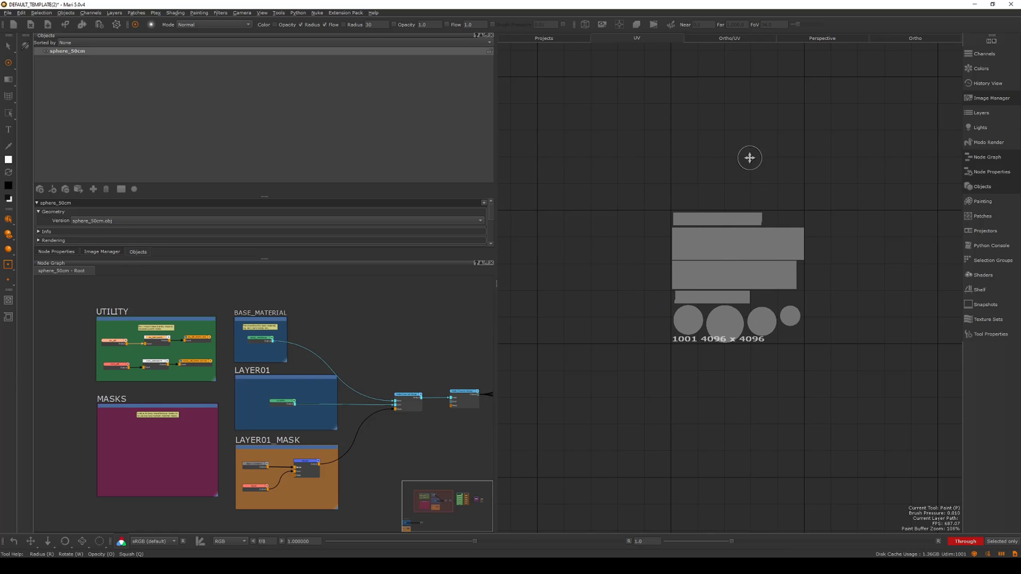
mouse_move(749, 158)
right_mouse_down("alt")
mouse_move(695, 166)
mouse_move(768, 160)
right_mouse_up("alt")
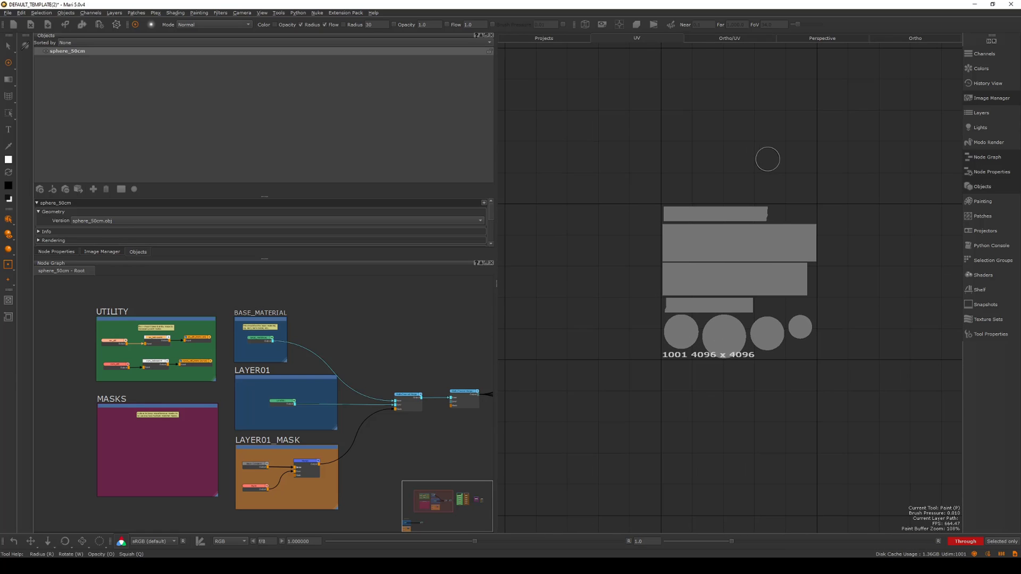
left_click(907, 36)
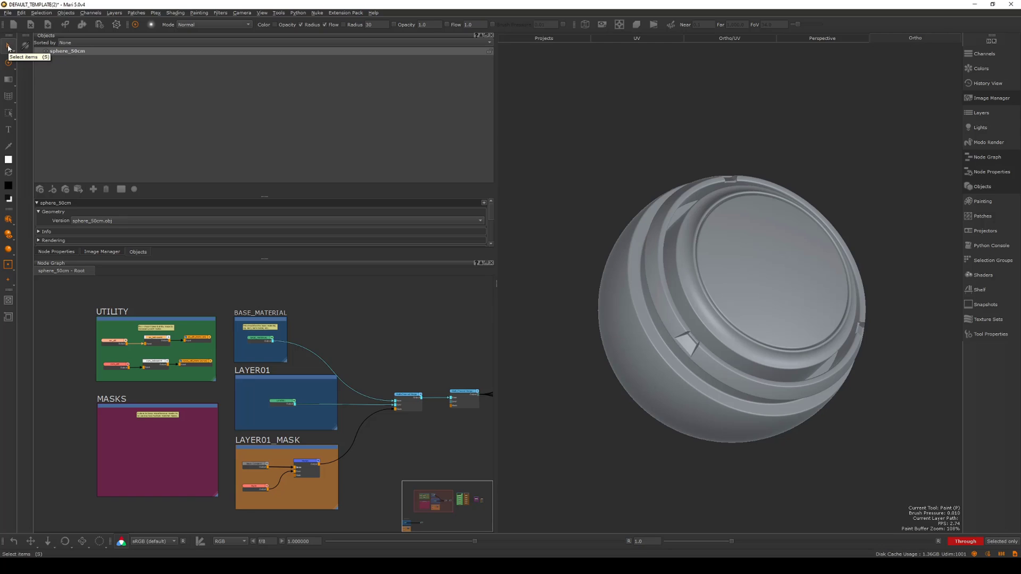
With the Select tool, deselect the sphere, select it again and return to the Paint tool.
middle_click_drag(710, 126, 695, 125, "alt")
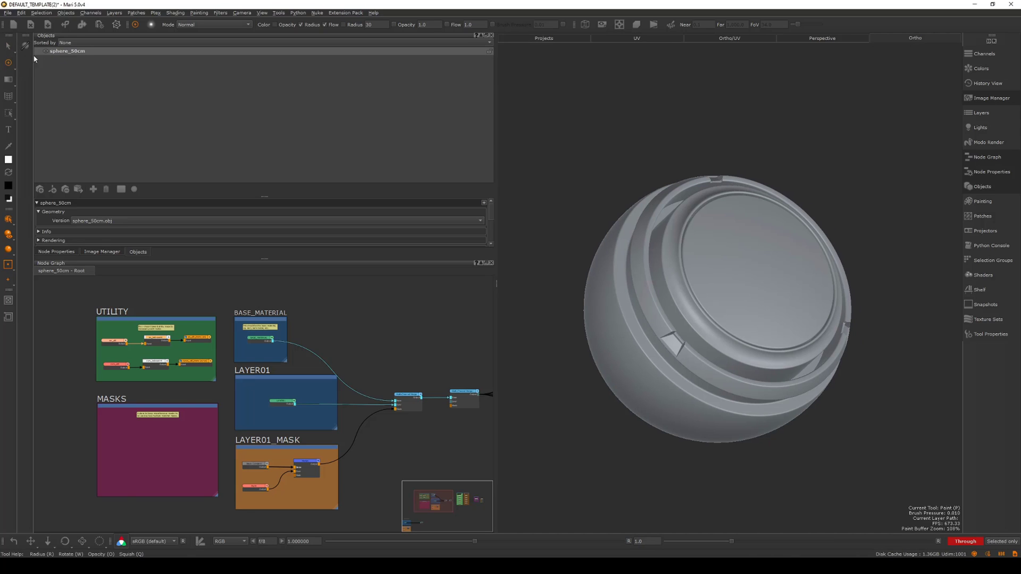
key("s")
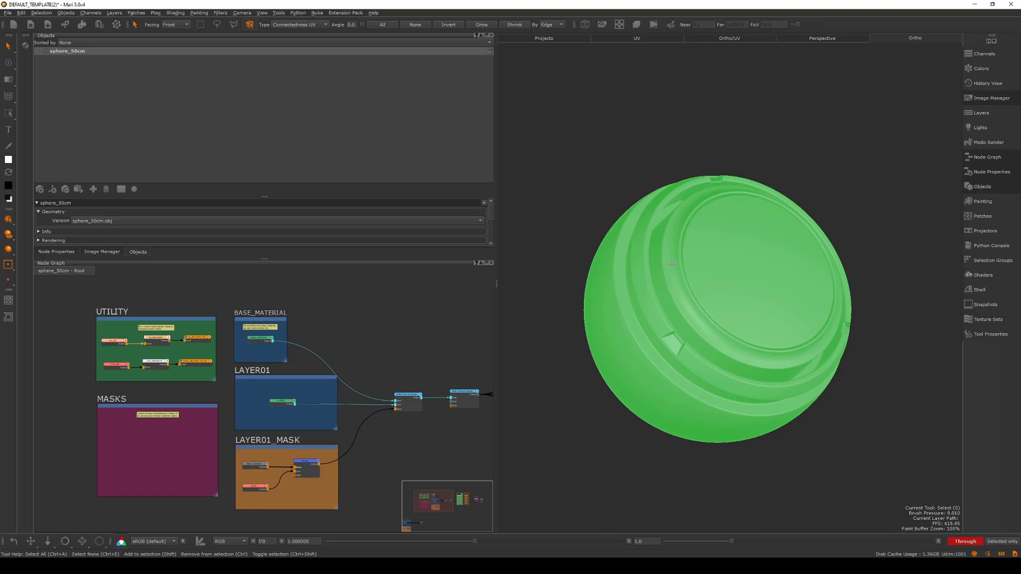
left_click(622, 116)
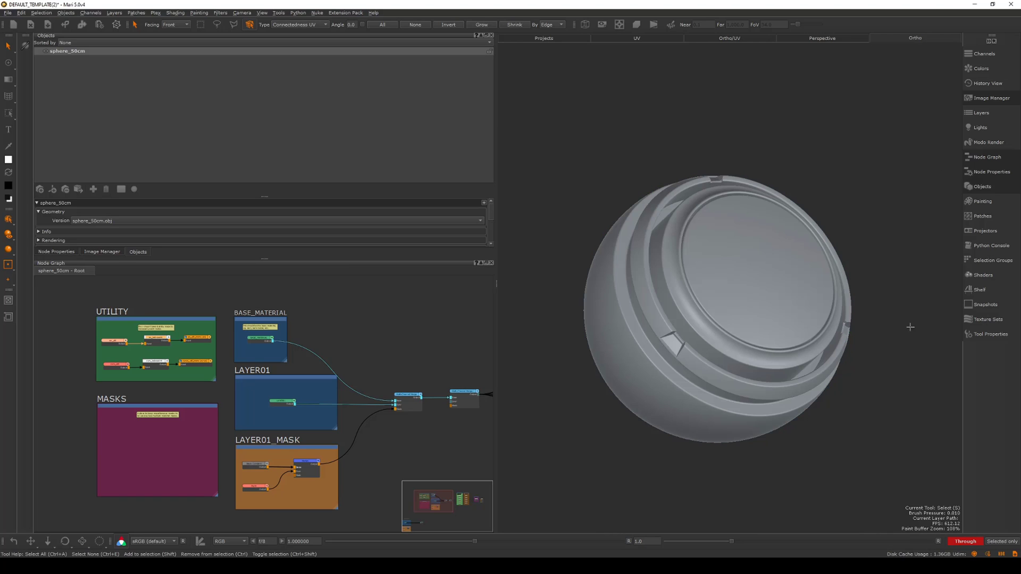
left_click(757, 234)
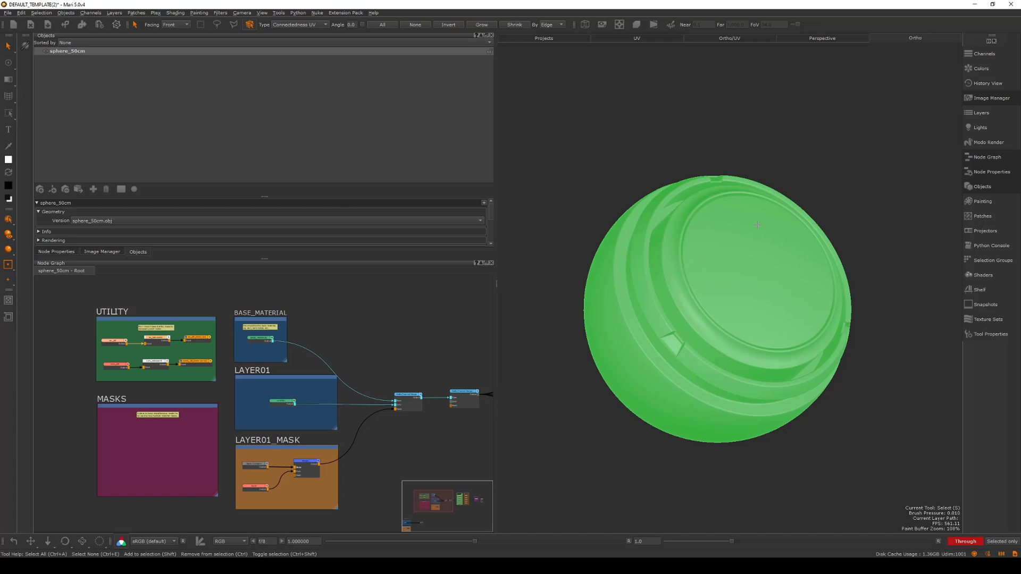
key("p")
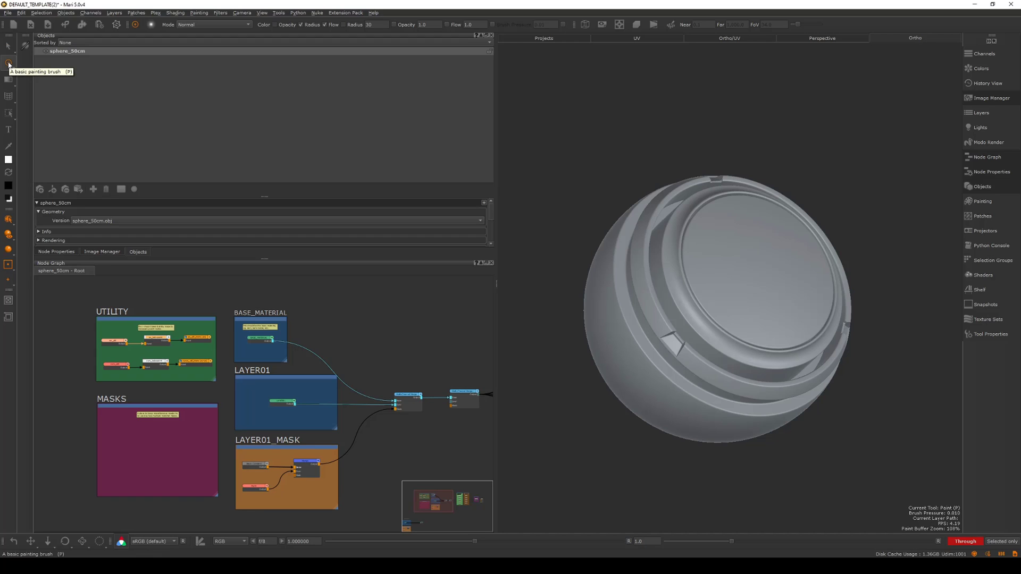
Examine the sphere's selection highlight from several angles with the Select tool and return to the Paint tool.
middle_click_drag(749, 132, 732, 132, "alt")
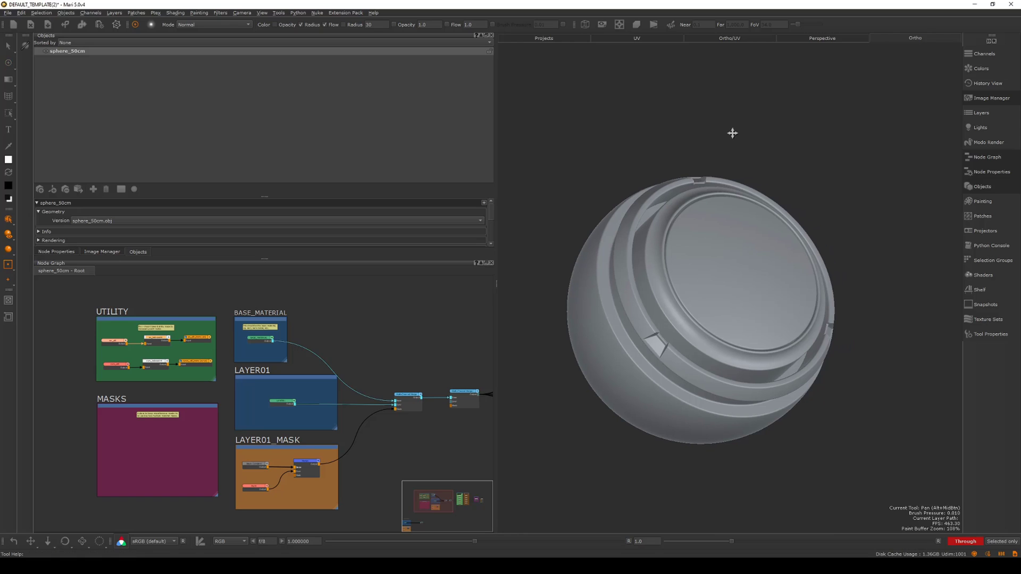
key("s")
middle_click_drag(767, 195, 782, 167, "alt")
right_click_drag(781, 167, 813, 160, "alt")
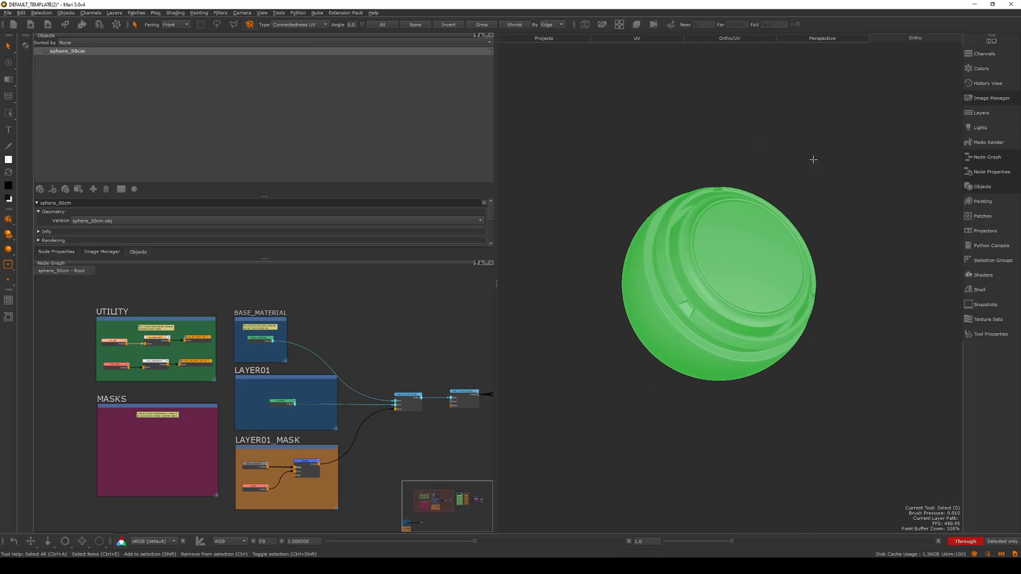
left_click_drag(813, 159, 791, 161, "alt")
left_click_drag(756, 214, 786, 215, "alt")
middle_click_drag(845, 178, 827, 183, "alt")
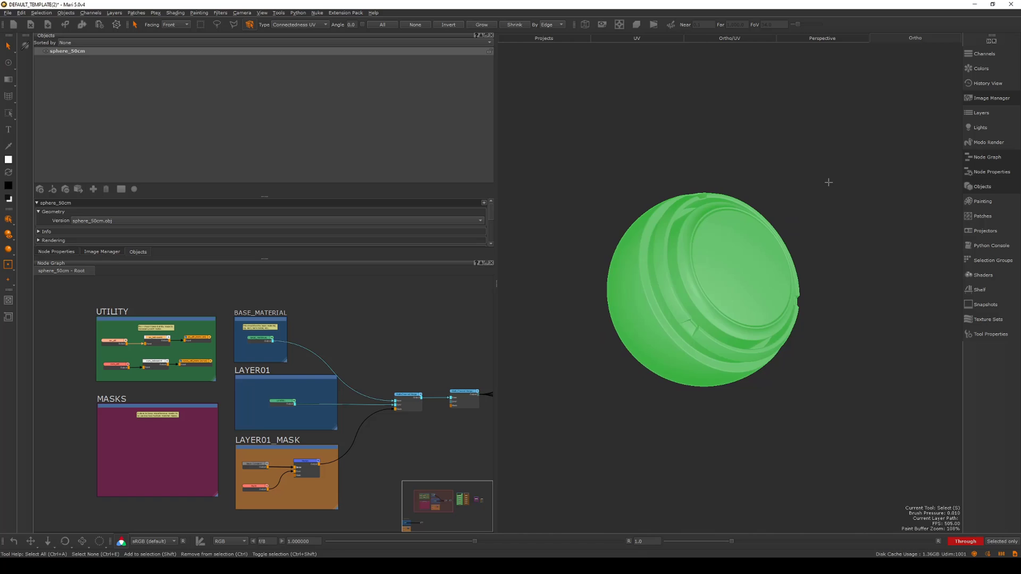
right_click_drag(828, 182, 851, 191, "alt")
left_click_drag(850, 192, 764, 238, "alt")
key("p")
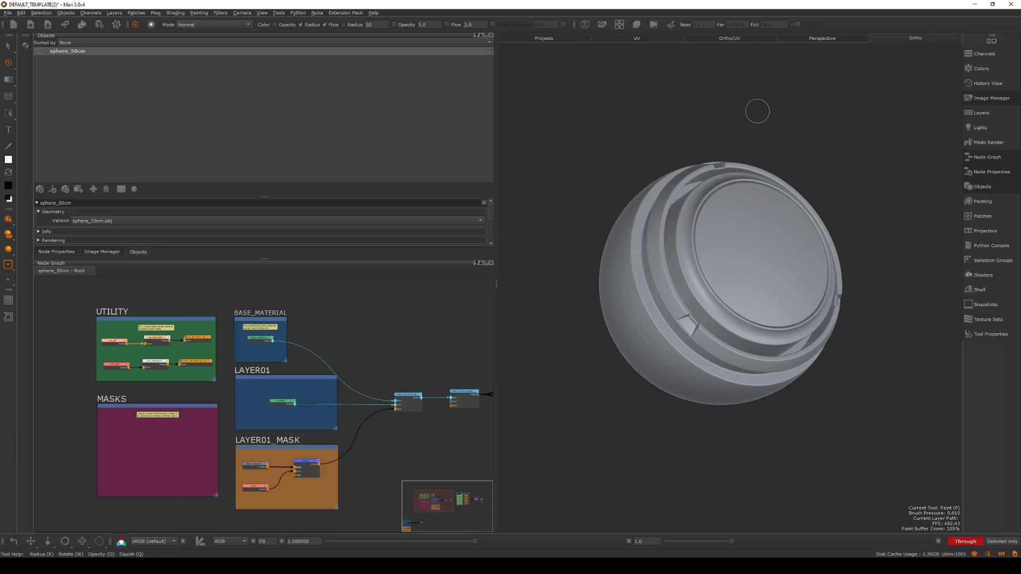
Look through the Paint Through, Gradient and Clone Stamp tools and activate Paint Through.
left_click(8, 80)
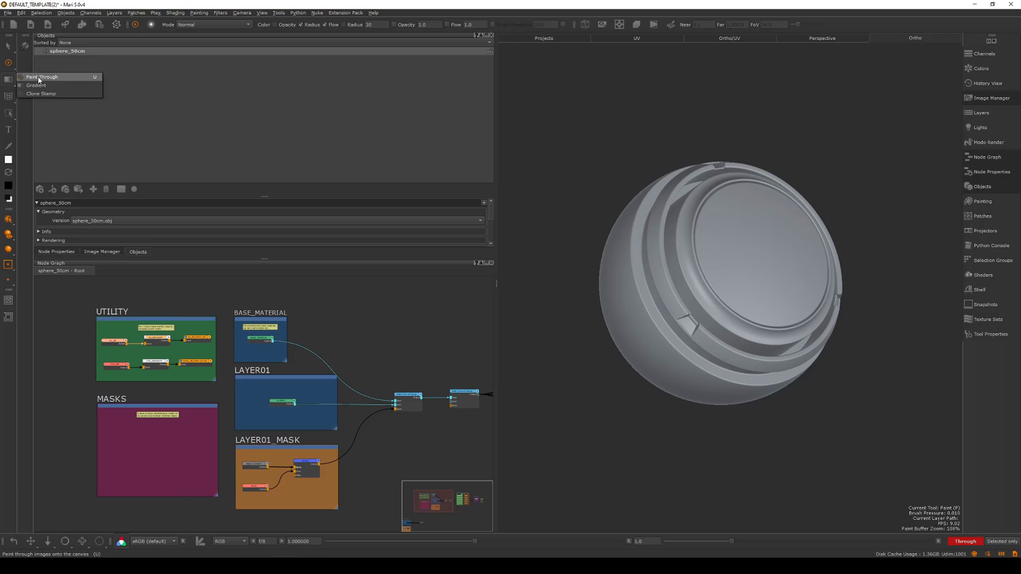
left_click(38, 77)
left_click(8, 81)
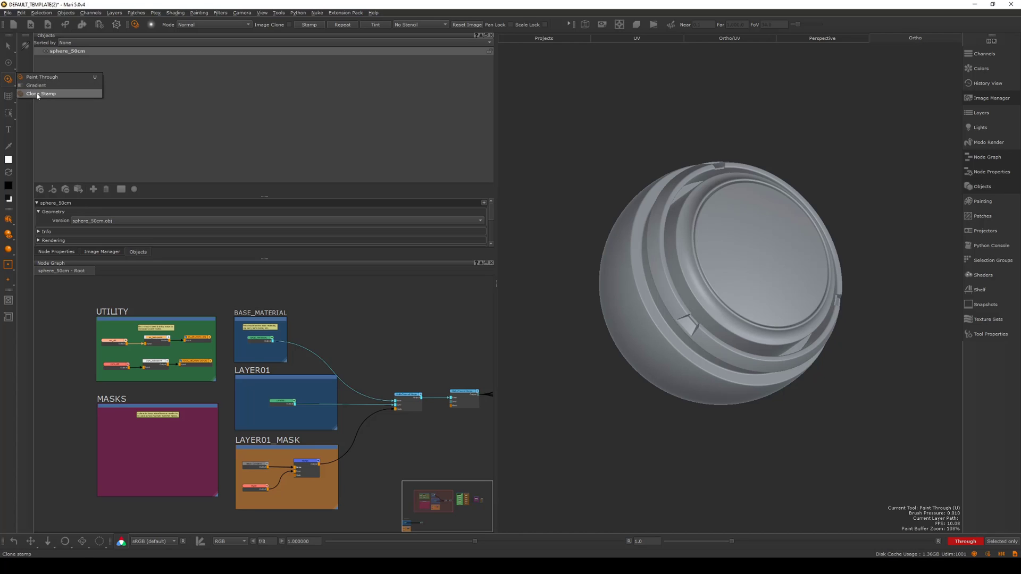
left_click(44, 79)
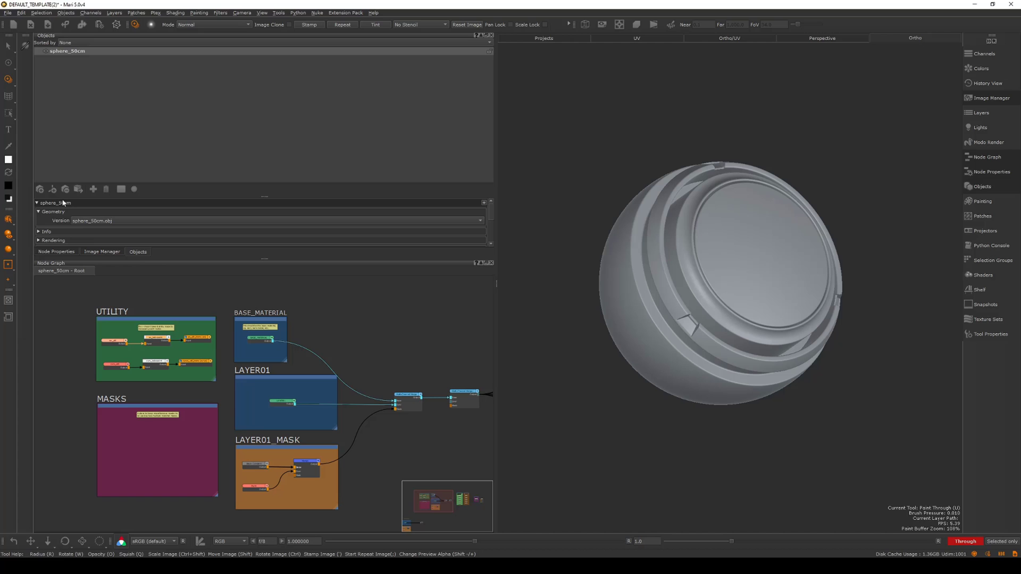
Choose the project image ChippedPaint01, scale it over the sphere's smooth back and paint through it onto the surface.
left_click(100, 252)
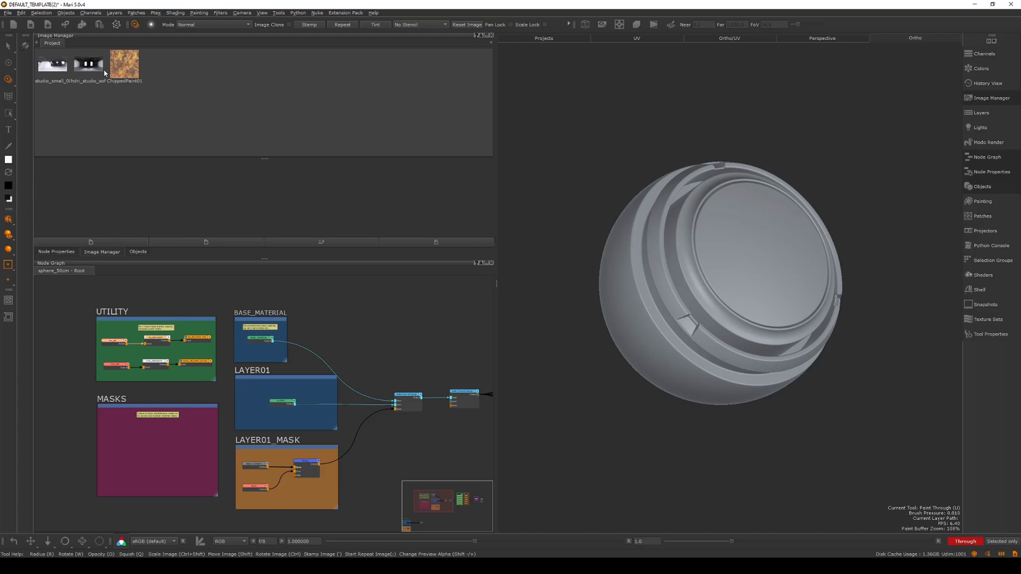
left_click(125, 65)
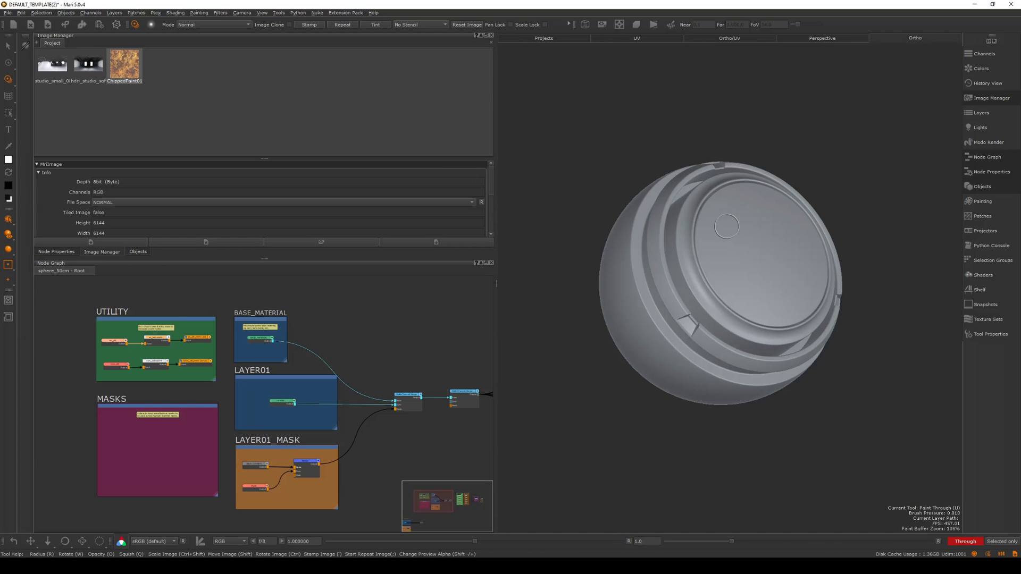
left_click_drag(683, 139, 793, 214, "alt")
key("u")
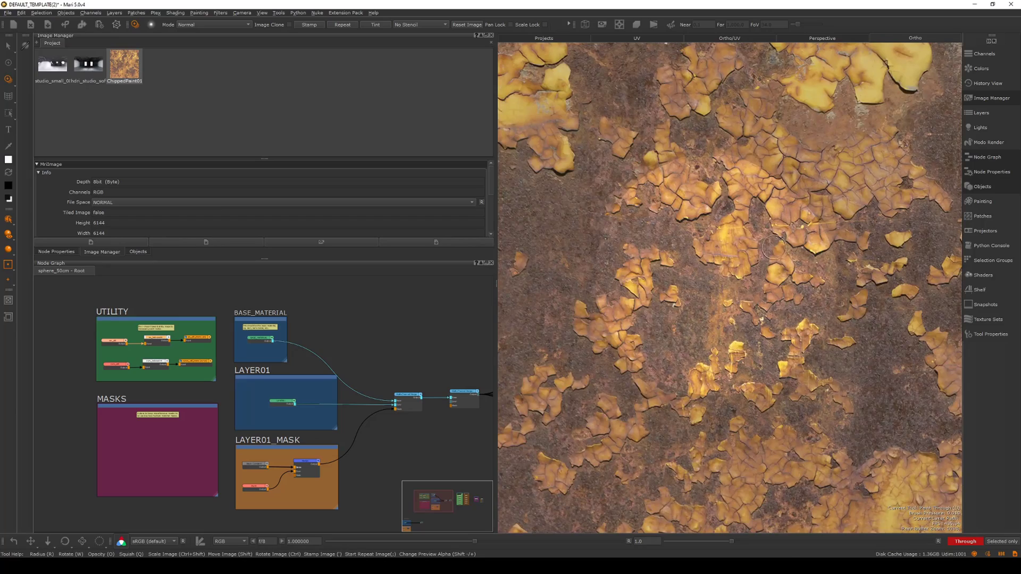
mouse_move(776, 271)
left_mouse_down("ctrl+shift")
mouse_move(510, 247)
mouse_move(839, 244)
mouse_move(749, 268)
left_mouse_up("ctrl+shift")
left_click(721, 274)
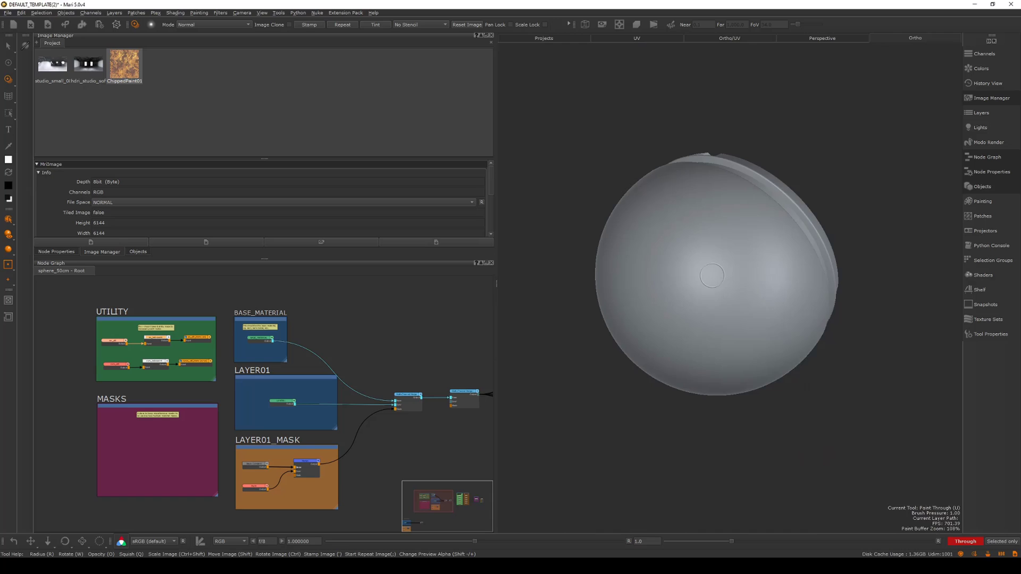
Return to the Paint tool and display the ao_util node from the UTILITY group on the sphere.
key("p")
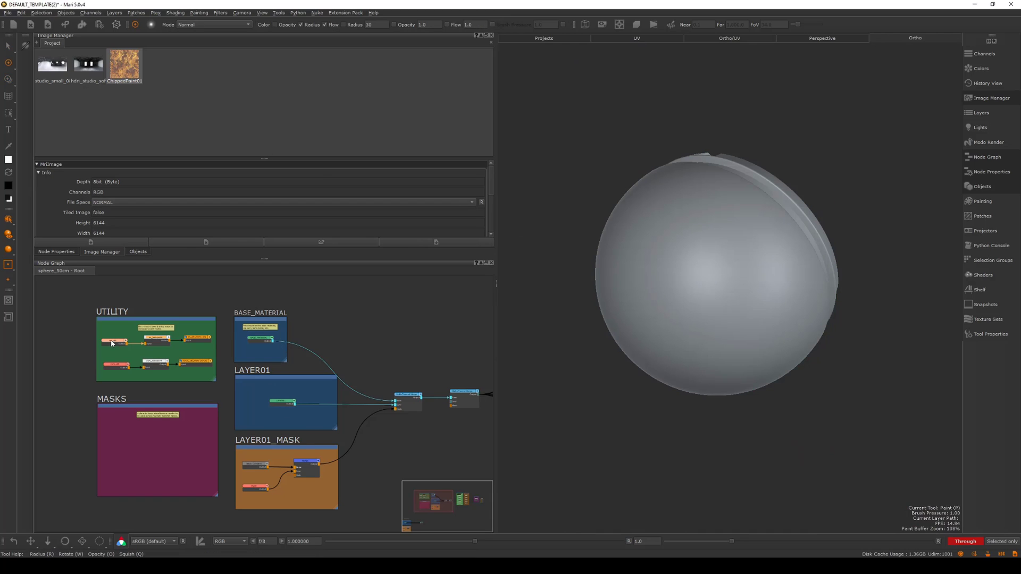
scroll(112, 344, "up", 5)
middle_click_drag(73, 337, 59, 362)
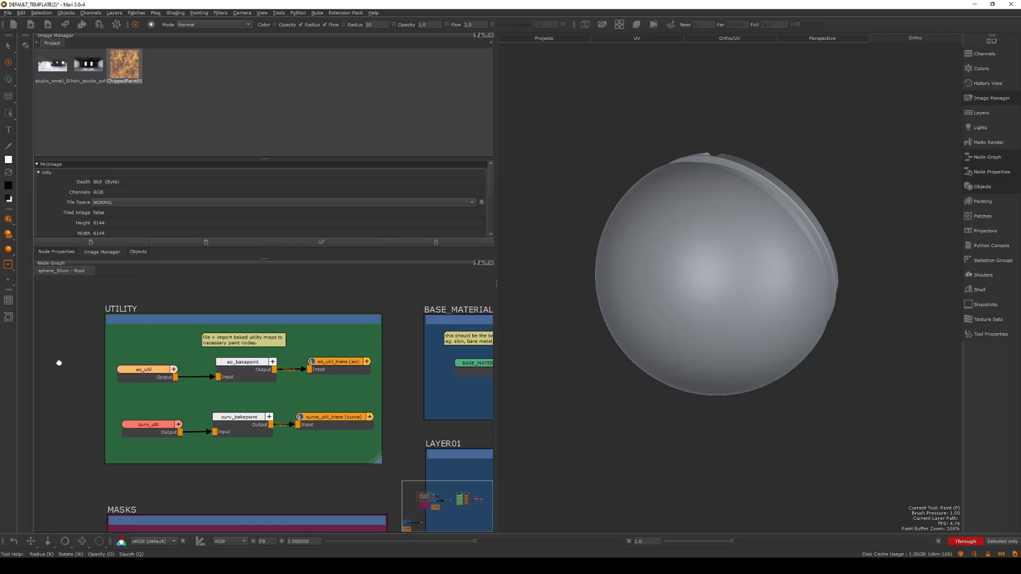
key("1")
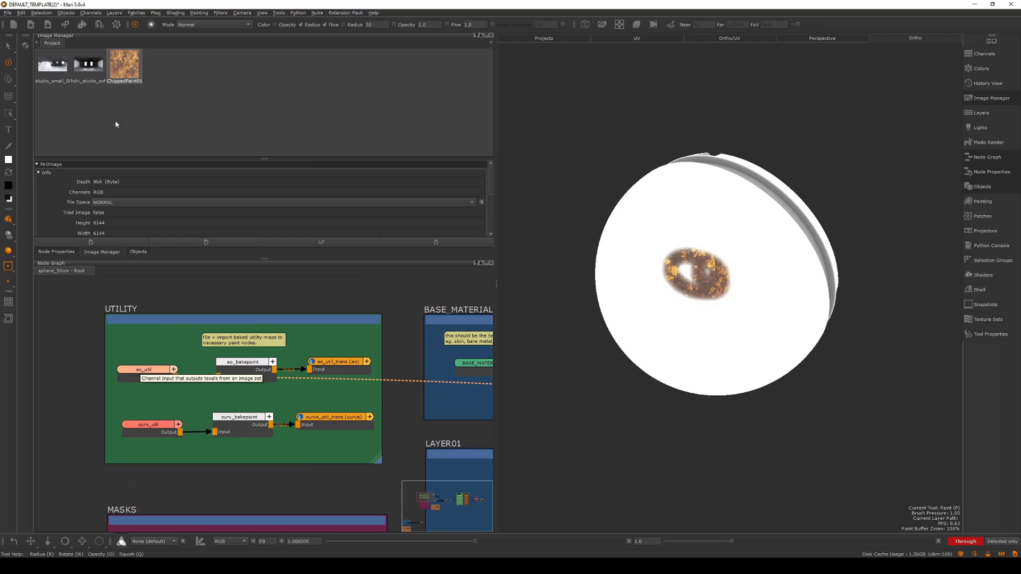
Fill in the patch on the sphere by painting through ChippedPaint01 and bake the paint.
key("u")
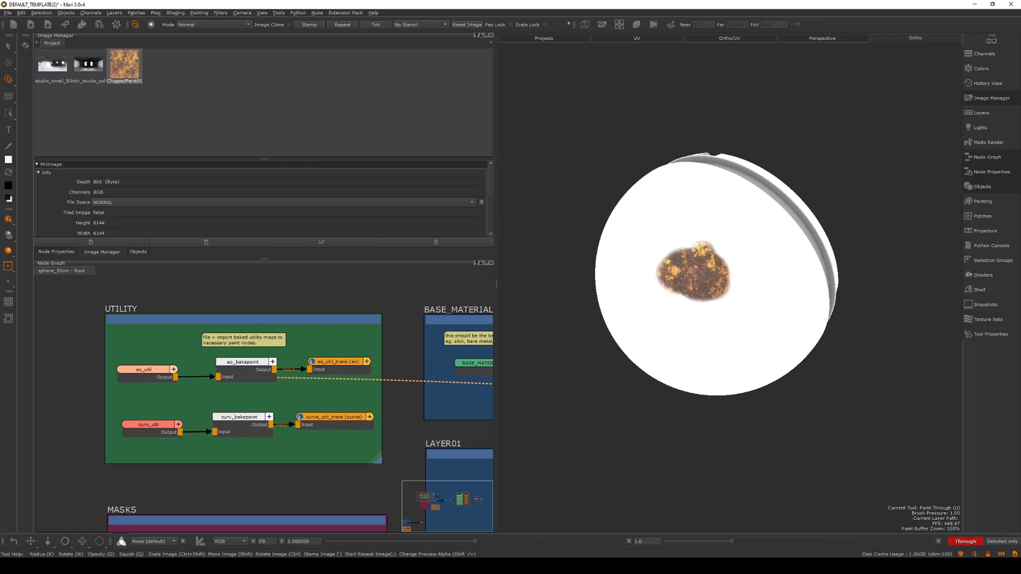
mouse_move(702, 254)
left_mouse_down()
mouse_move(691, 237)
mouse_move(664, 250)
mouse_move(693, 302)
mouse_move(681, 273)
left_mouse_up()
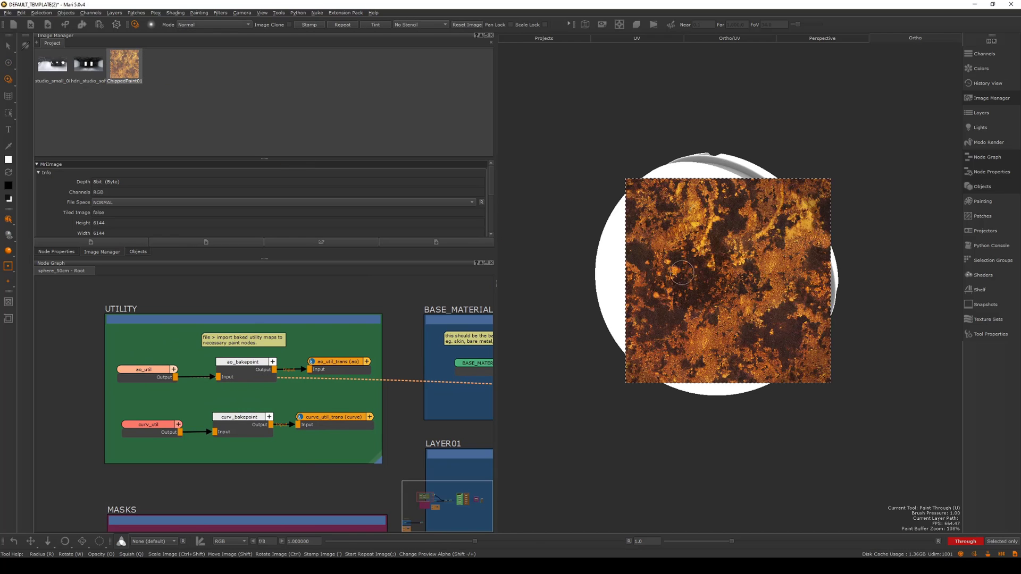
key("b")
Activate the Paint tool and examine how the baked patch projects onto the front and back of the sphere.
key("p")
mouse_move(836, 267)
left_mouse_down("alt")
mouse_move(740, 254)
mouse_move(672, 258)
mouse_move(822, 256)
mouse_move(638, 263)
mouse_move(775, 317)
mouse_move(927, 291)
mouse_move(570, 285)
mouse_move(874, 290)
mouse_move(834, 287)
left_mouse_up("alt")
key("p")
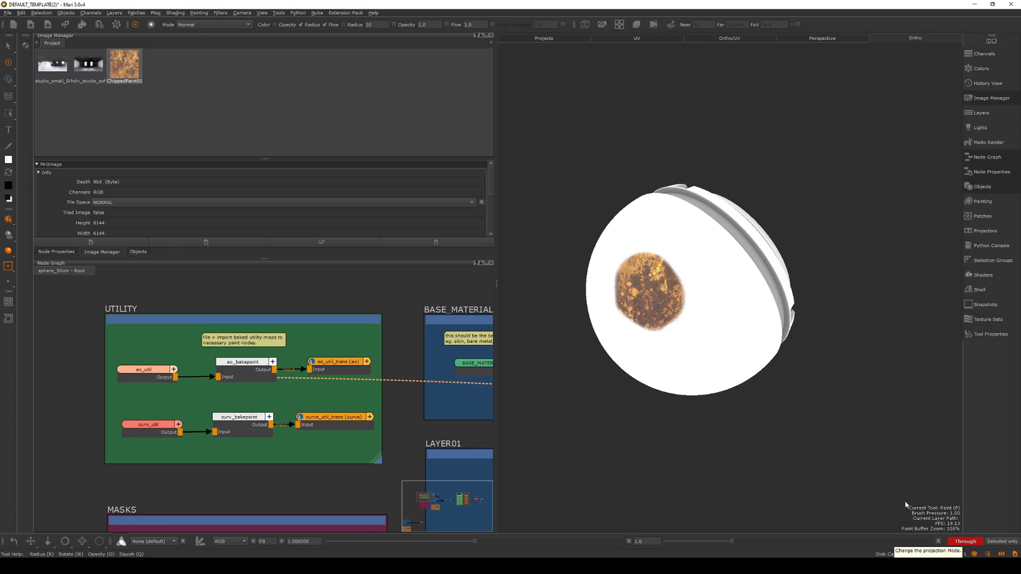
left_click_drag(825, 337, 704, 277, "alt")
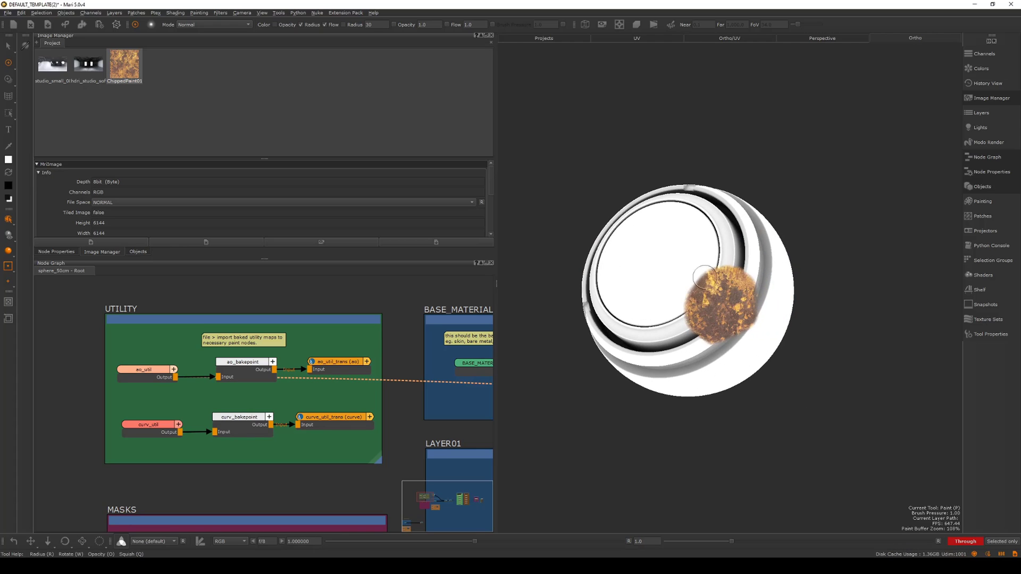
mouse_move(778, 319)
left_mouse_down("alt")
mouse_move(763, 323)
mouse_move(877, 323)
mouse_move(871, 332)
left_mouse_up("alt")
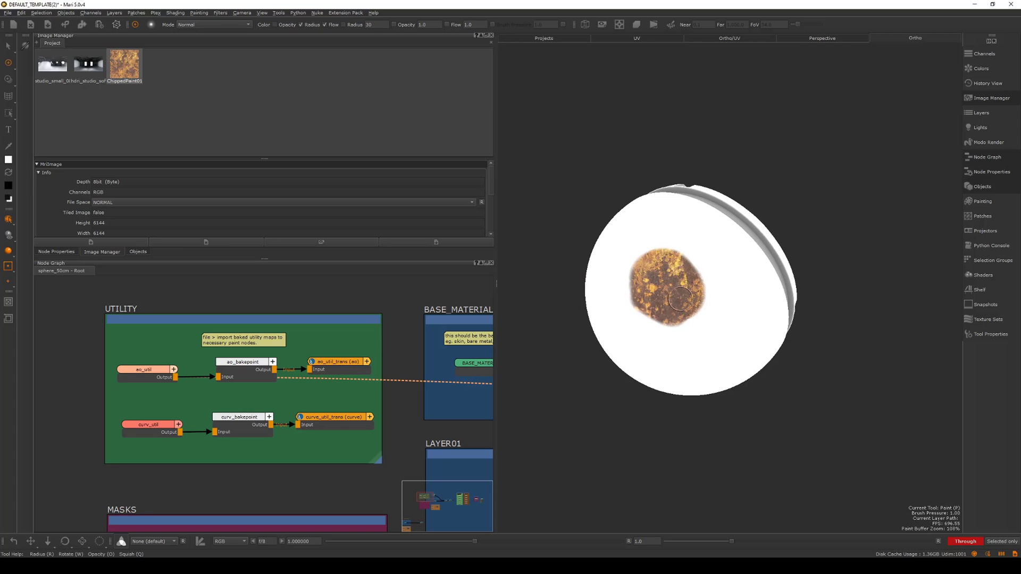
mouse_move(864, 251)
left_mouse_down("alt")
mouse_move(764, 246)
mouse_move(873, 248)
left_mouse_up("alt")
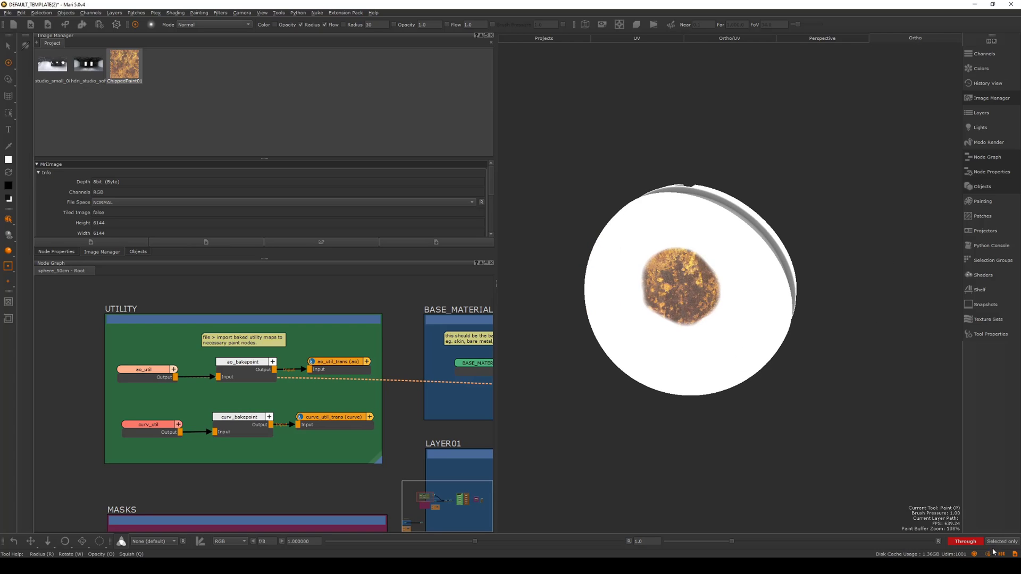
left_click_drag(852, 445, 847, 448, "alt")
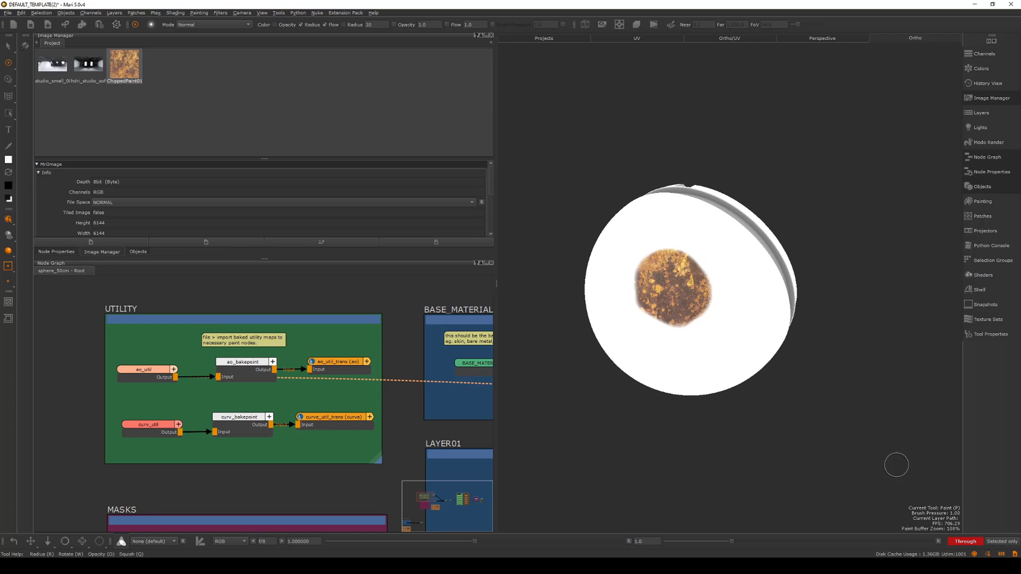
Set the projection mode to Front and paint a small ChippedPaint01 patch below the large one on the sphere.
left_click(966, 542)
left_click_drag(837, 413, 832, 352, "alt")
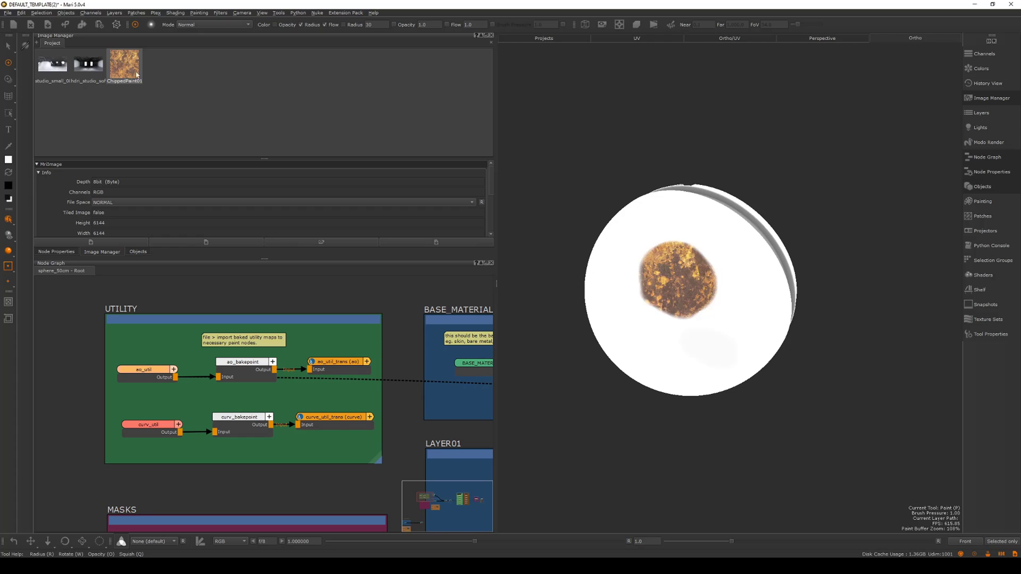
left_click_drag(136, 73, 604, 257)
mouse_move(719, 315)
left_mouse_down("shift")
mouse_move(700, 365)
mouse_move(691, 361)
left_mouse_up("shift")
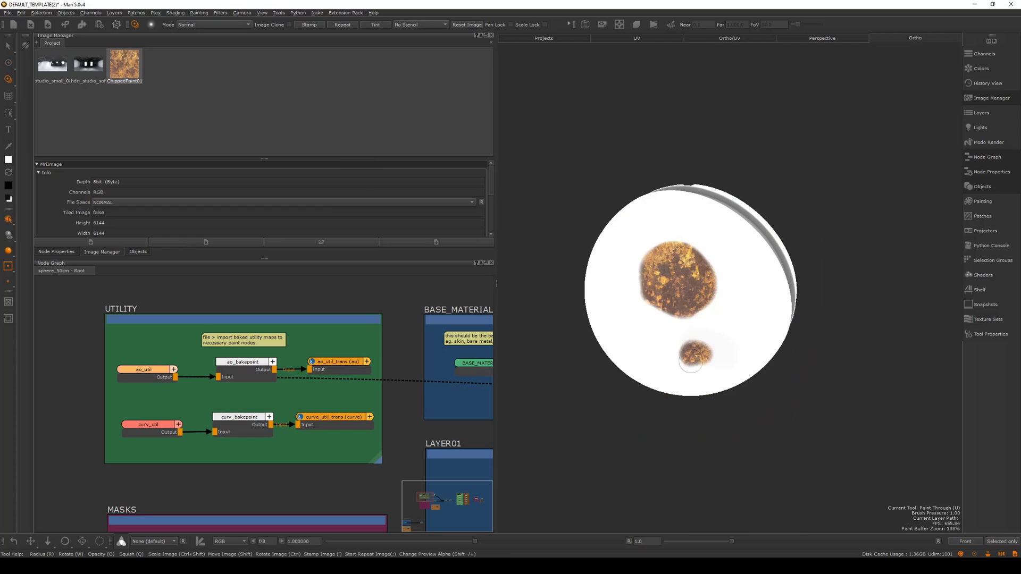
Load ChippedPaint01 as the Paint Through image and position it over the sphere.
mouse_move(825, 337)
left_mouse_down("alt")
mouse_move(563, 326)
mouse_move(702, 319)
mouse_move(860, 332)
left_mouse_up("alt")
key("p")
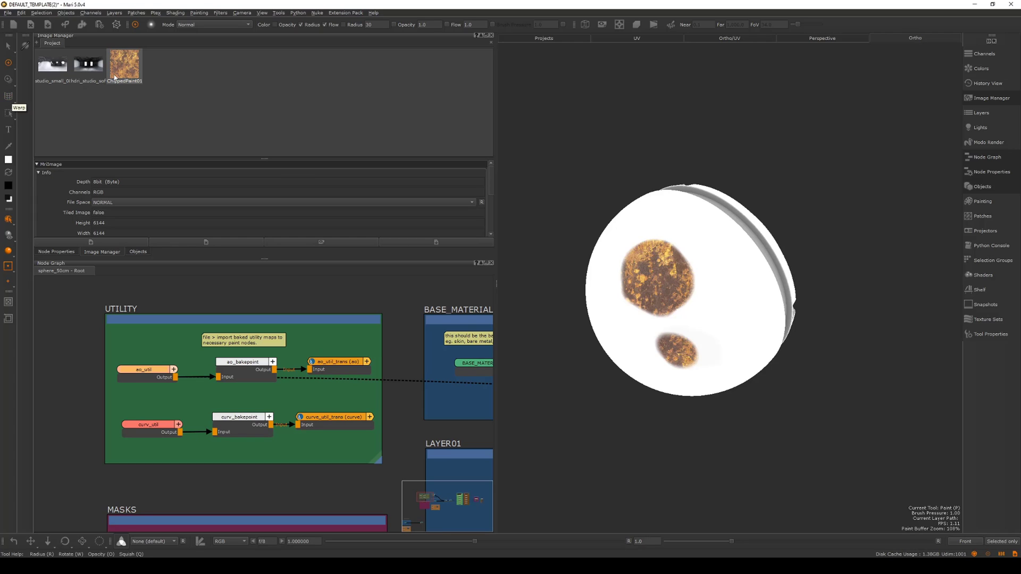
left_click_drag(699, 129, 716, 136, "alt")
left_click_drag(124, 64, 728, 250)
mouse_move(715, 310)
left_mouse_down("shift")
mouse_move(692, 285)
mouse_move(702, 287)
left_mouse_up("shift")
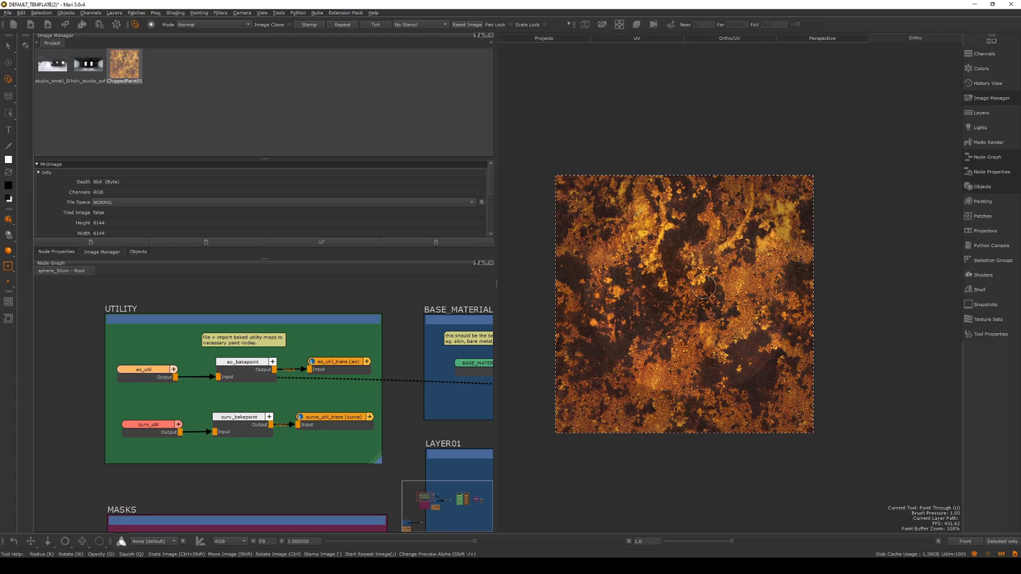
Choose the Hard100 basic brush and paint a large ChippedPaint01 patch on the front of the sphere.
key("k")
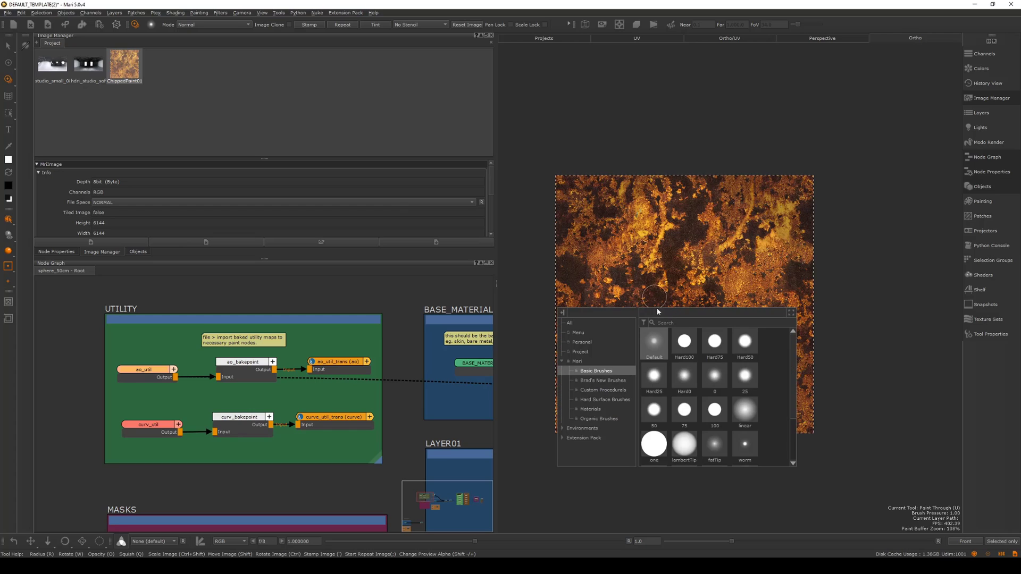
left_click(684, 343)
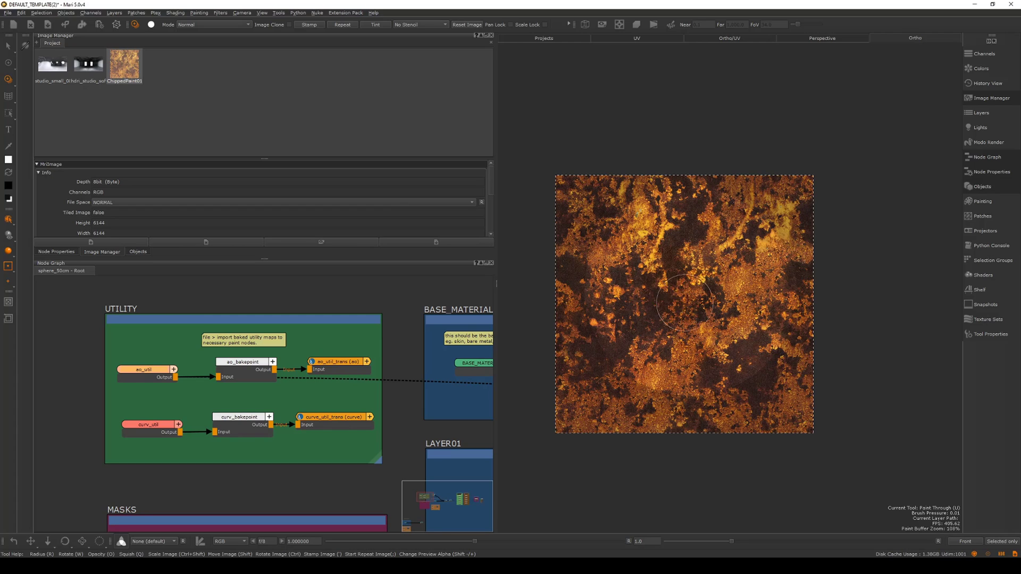
mouse_move(685, 303)
left_mouse_down()
mouse_move(681, 276)
mouse_move(723, 297)
mouse_move(697, 333)
mouse_move(636, 298)
mouse_move(627, 266)
left_mouse_up()
Place a Warp grid around the painted patch and pull its outer points away from the patch's left and lower-left side.
left_click(8, 95)
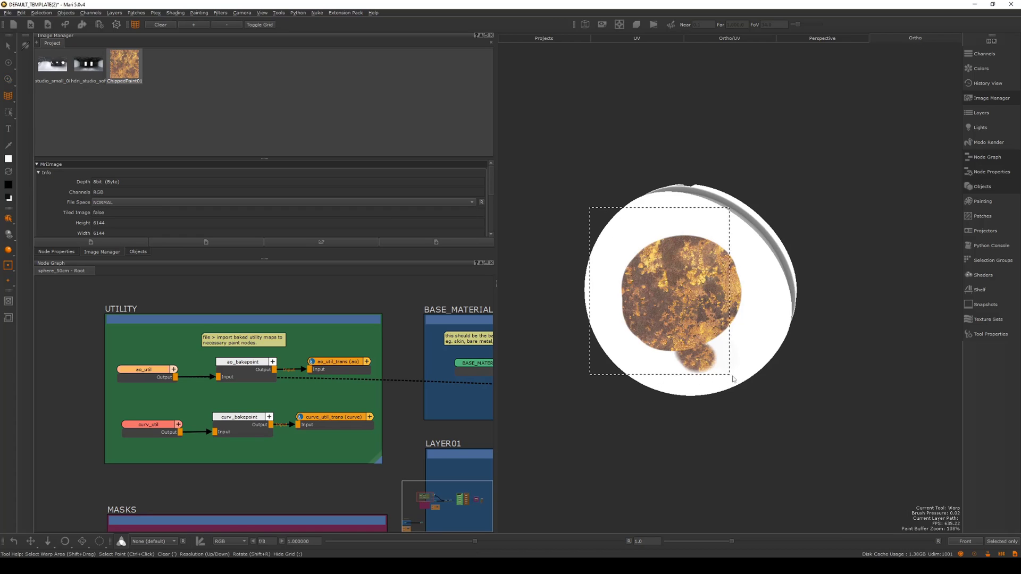
left_click_drag(733, 379, 763, 387, "shift")
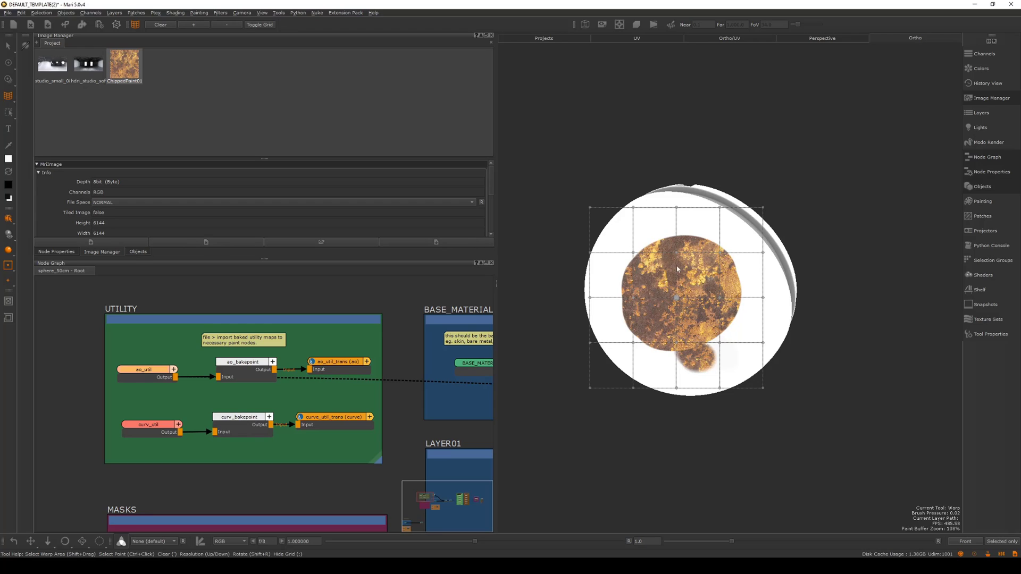
mouse_move(633, 253)
left_mouse_down()
mouse_move(600, 218)
mouse_move(537, 193)
mouse_move(519, 197)
left_mouse_up()
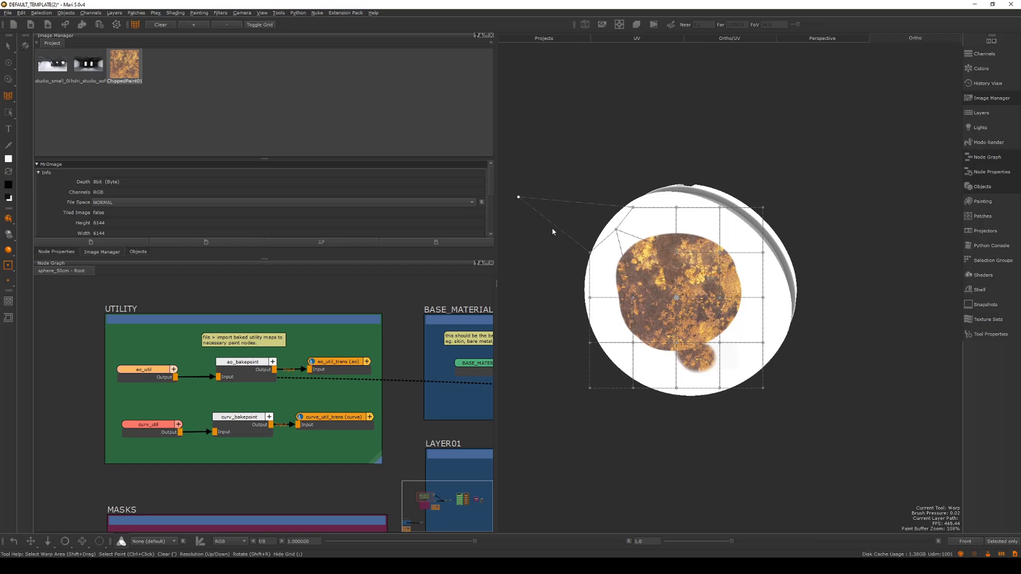
mouse_move(591, 302)
left_mouse_down()
mouse_move(549, 326)
mouse_move(517, 324)
mouse_move(553, 301)
mouse_move(518, 322)
left_mouse_up()
left_click_drag(590, 342, 498, 419)
left_click_drag(588, 392, 567, 482)
left_click_drag(632, 390, 633, 423)
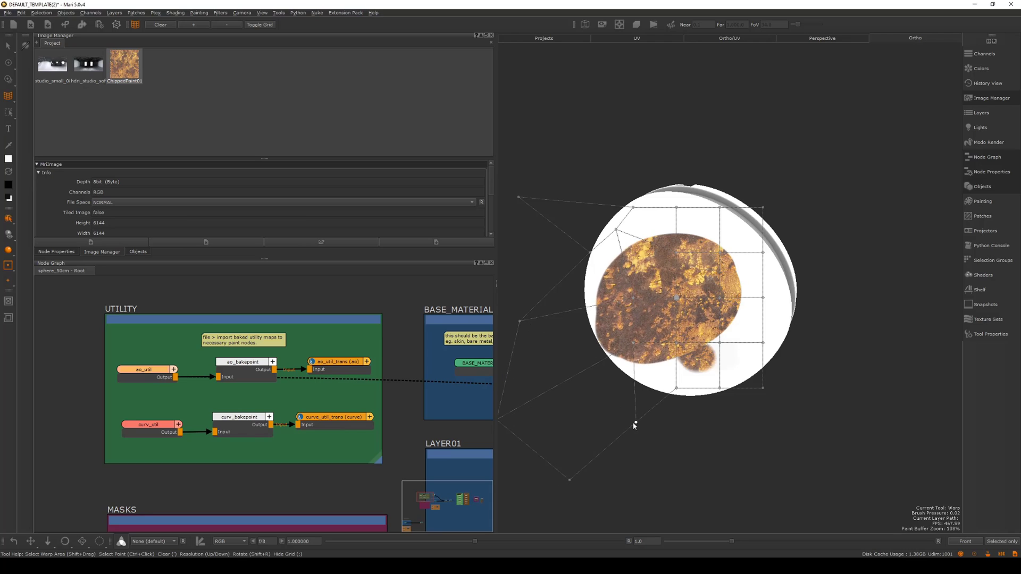
Lower and raise the Warp grid's resolution repeatedly to even out the distorted grid points.
key("Down")
key("Up")
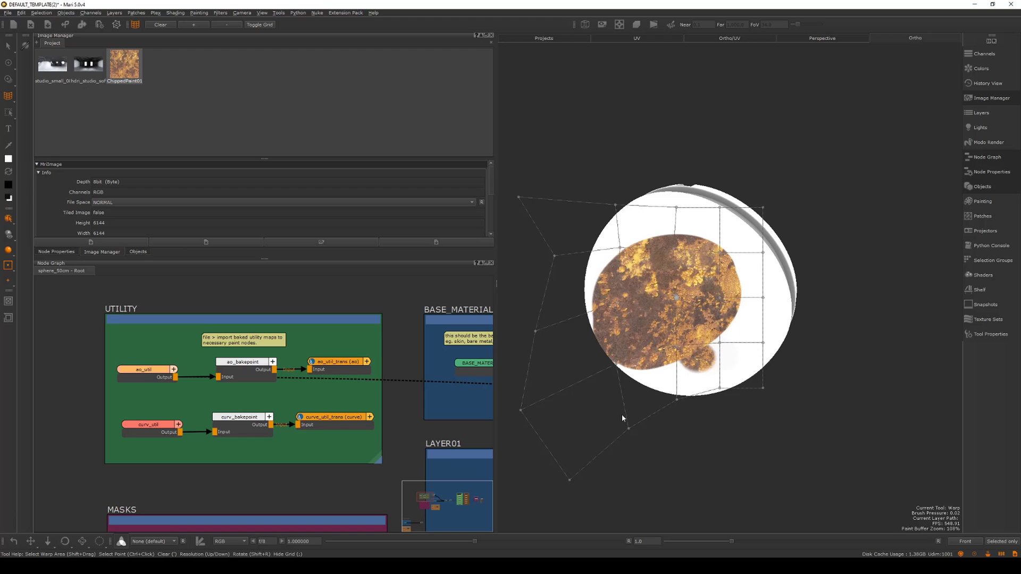
key("Down")
key("Down")
key("Up")
key("Up")
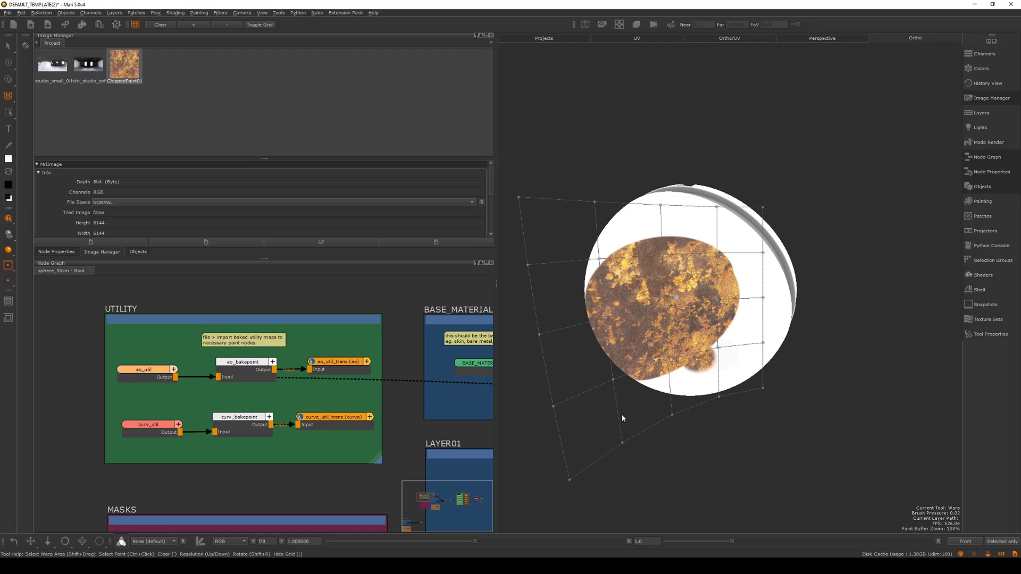
Pull two Warp grid points outward near the patch's upper edge, then hide the grid and bake the warped paint.
left_click_drag(717, 283, 811, 226)
mouse_move(724, 219)
left_mouse_down()
mouse_move(730, 197)
mouse_move(683, 178)
mouse_move(683, 167)
left_mouse_up()
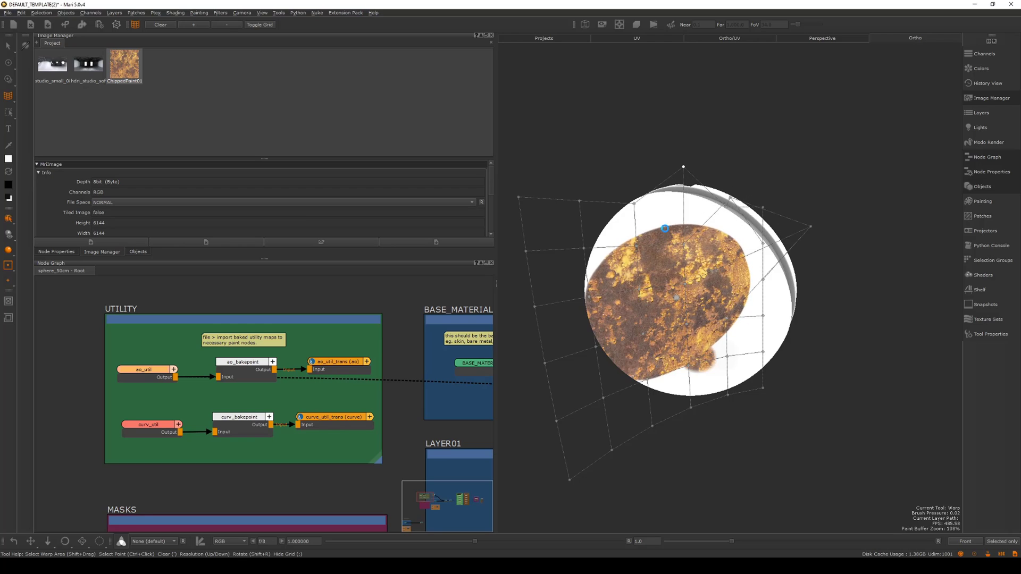
key("semicolon")
left_click_drag(717, 160, 775, 142, "alt")
left_click_drag(675, 162, 627, 185, "alt")
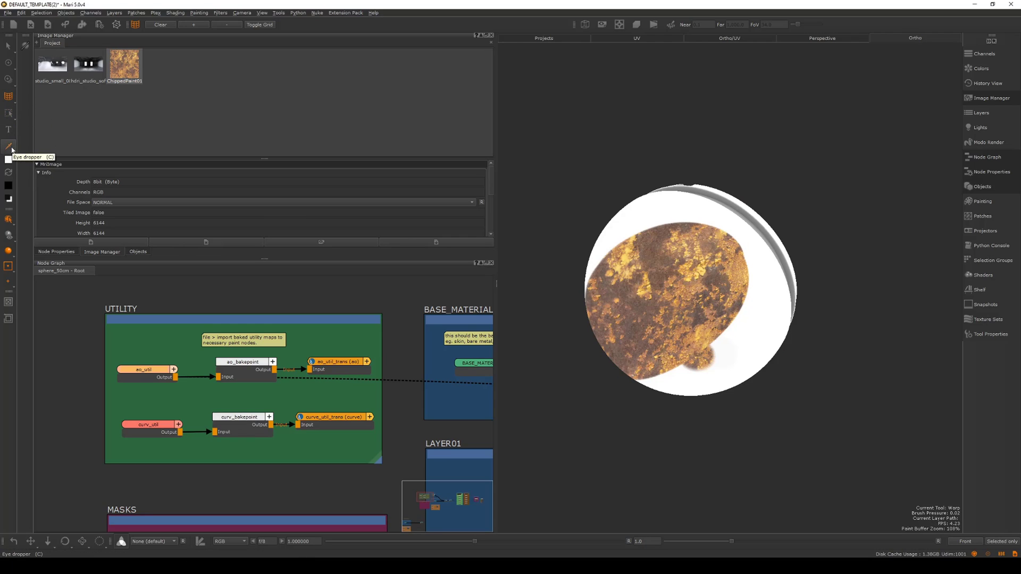
Set the selection mode to Face Mode.
left_click(7, 218)
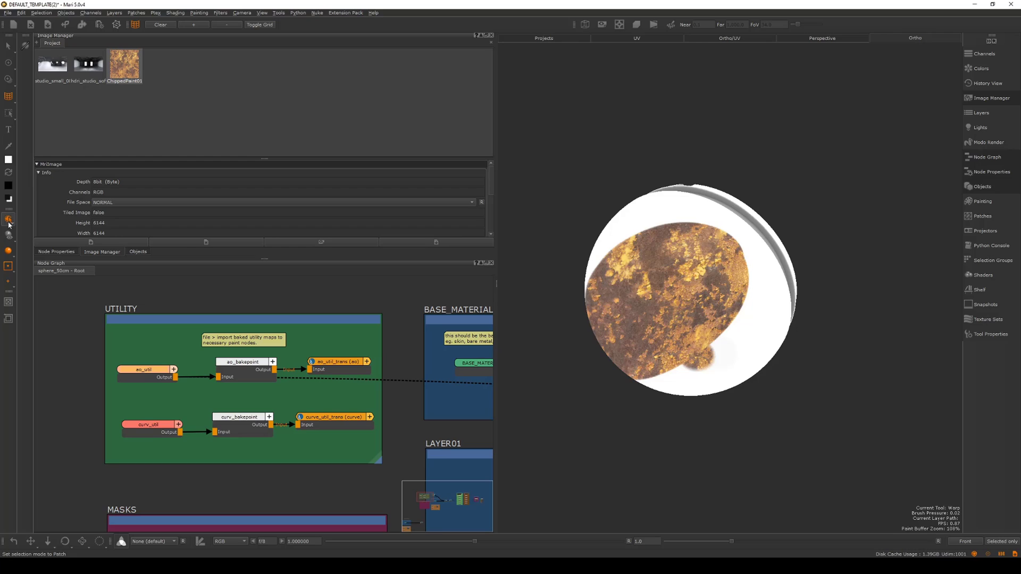
left_click(9, 223)
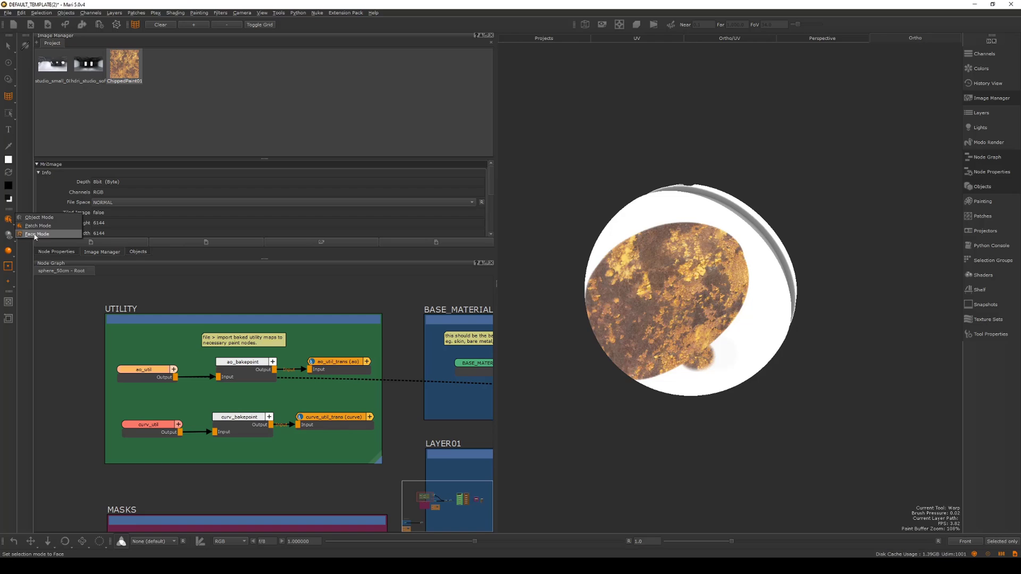
left_click(35, 235)
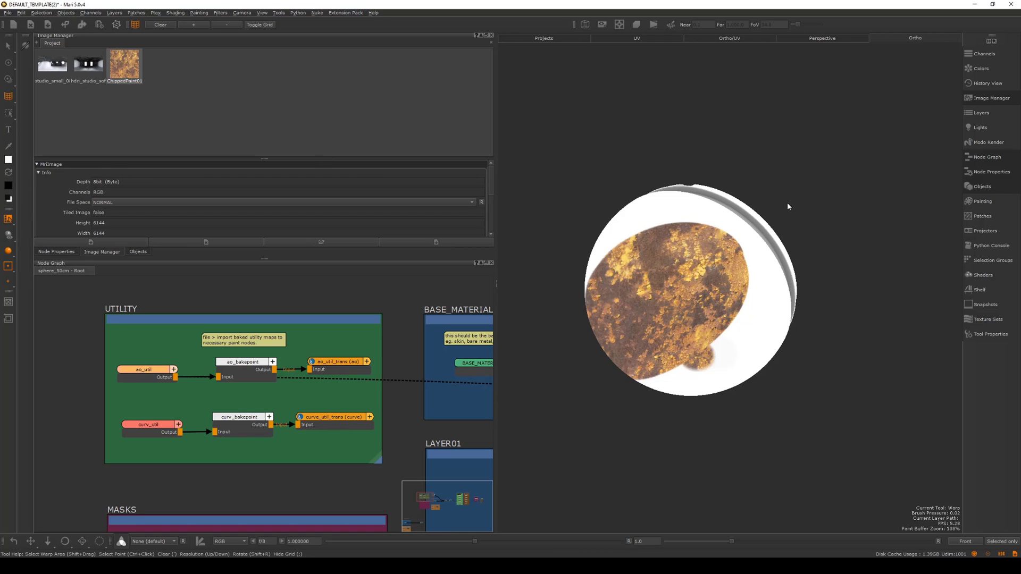
Activate the Select tool and set its smart selection type to Connectedness Mesh.
left_click_drag(788, 206, 757, 216, "alt")
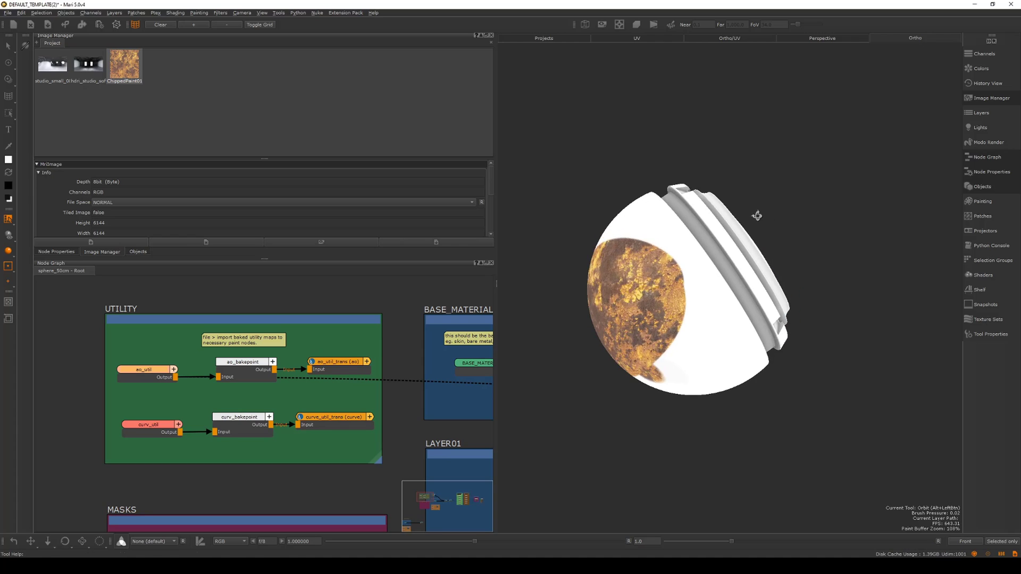
left_click_drag(840, 218, 709, 262, "alt")
left_click_drag(839, 214, 712, 244, "alt")
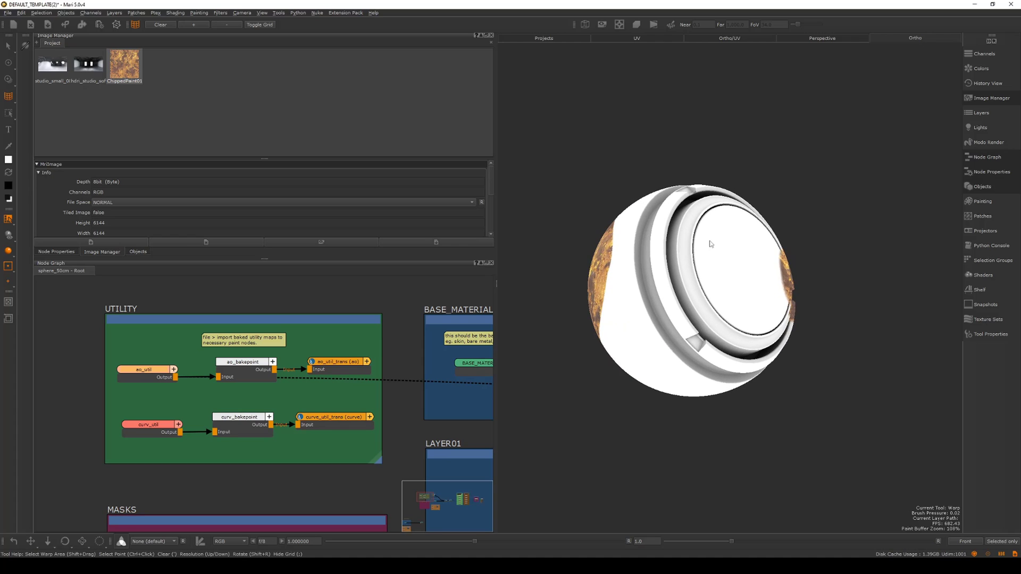
left_click_drag(641, 254, 782, 165, "alt")
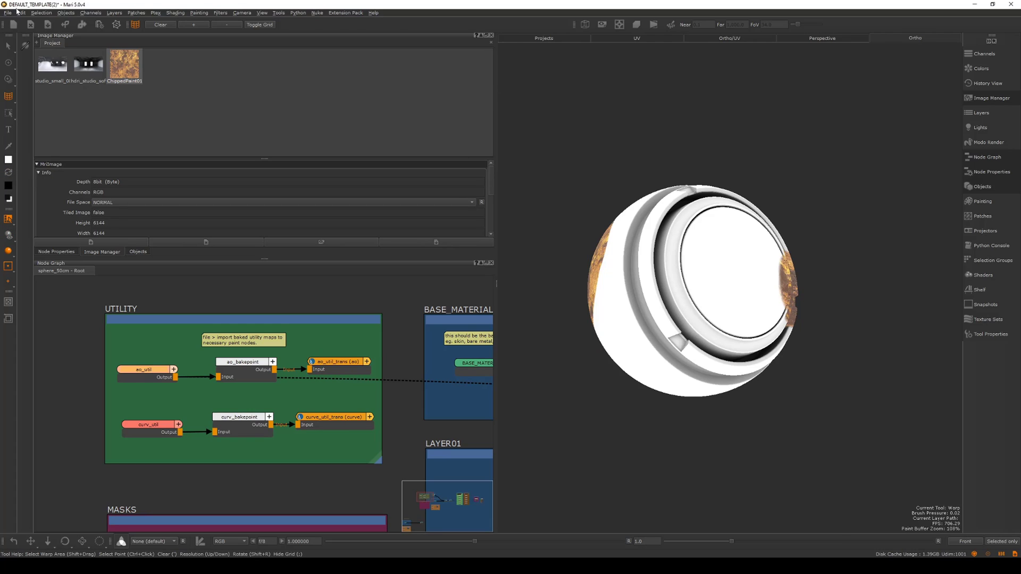
key("s")
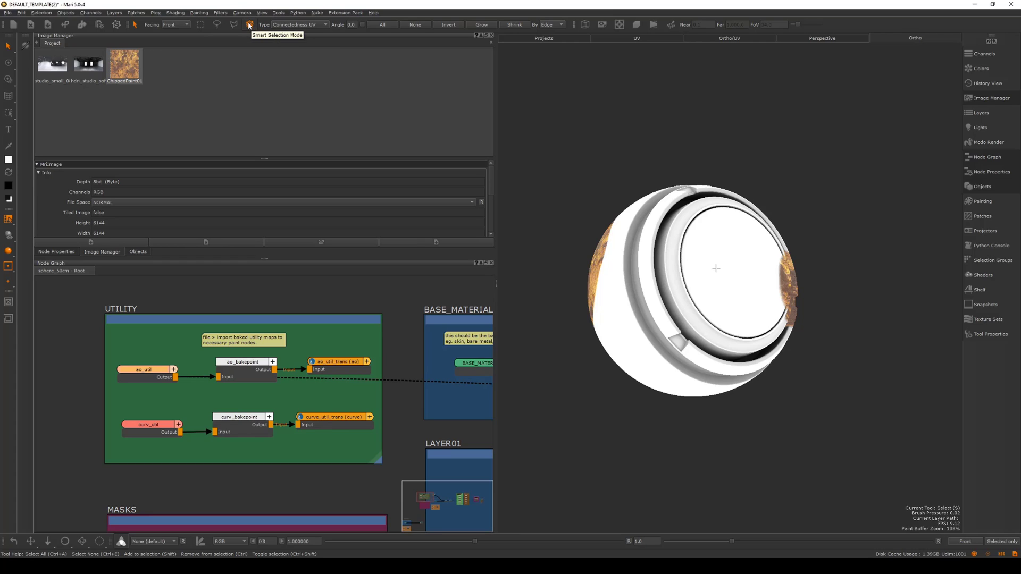
left_click(298, 24)
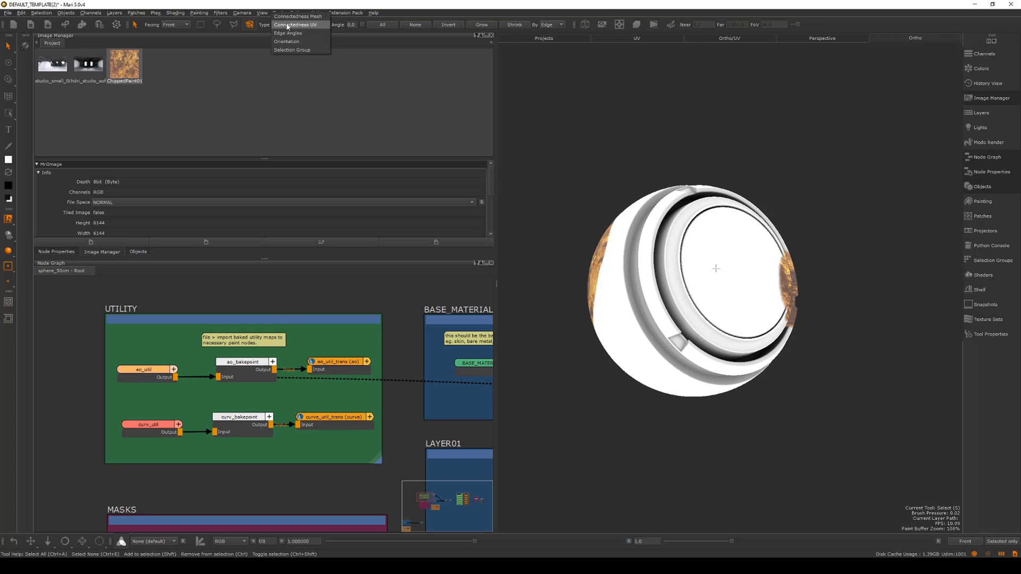
left_click(294, 17)
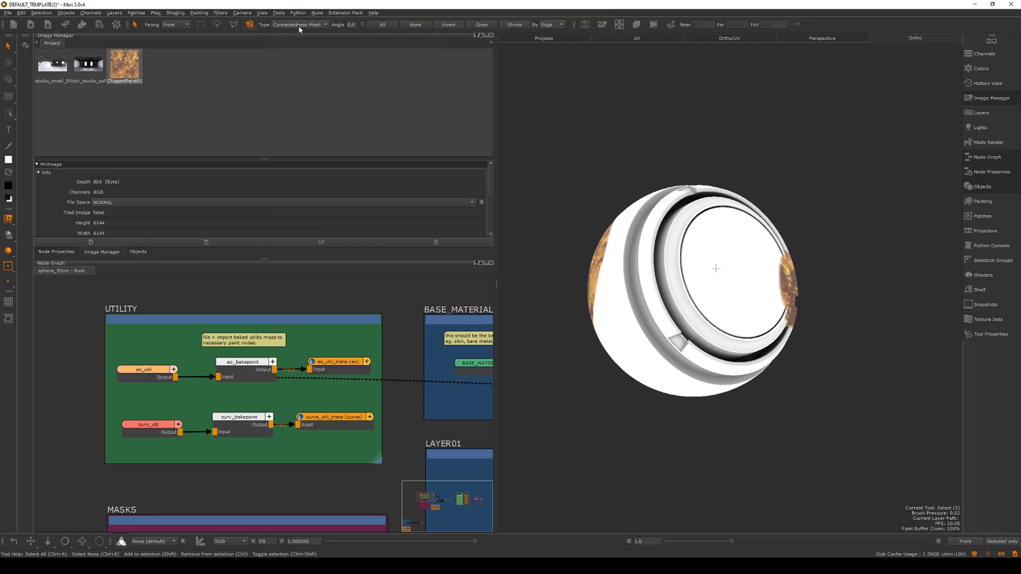
Select the connected outer shell of the sphere by mesh, then select the round inner part instead.
middle_click_drag(704, 147, 702, 133, "alt")
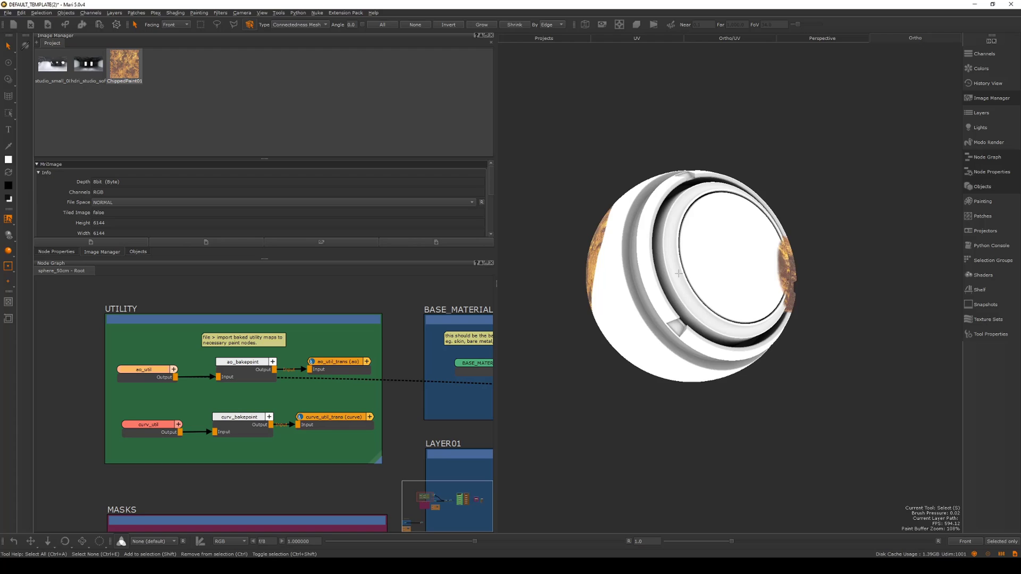
left_click(655, 253)
left_click(764, 173)
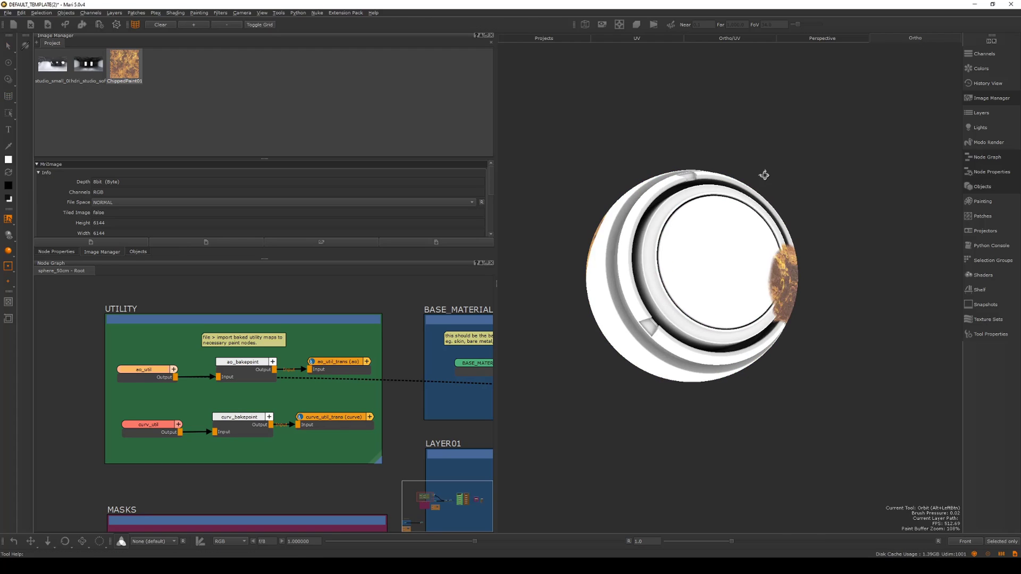
left_click(692, 243)
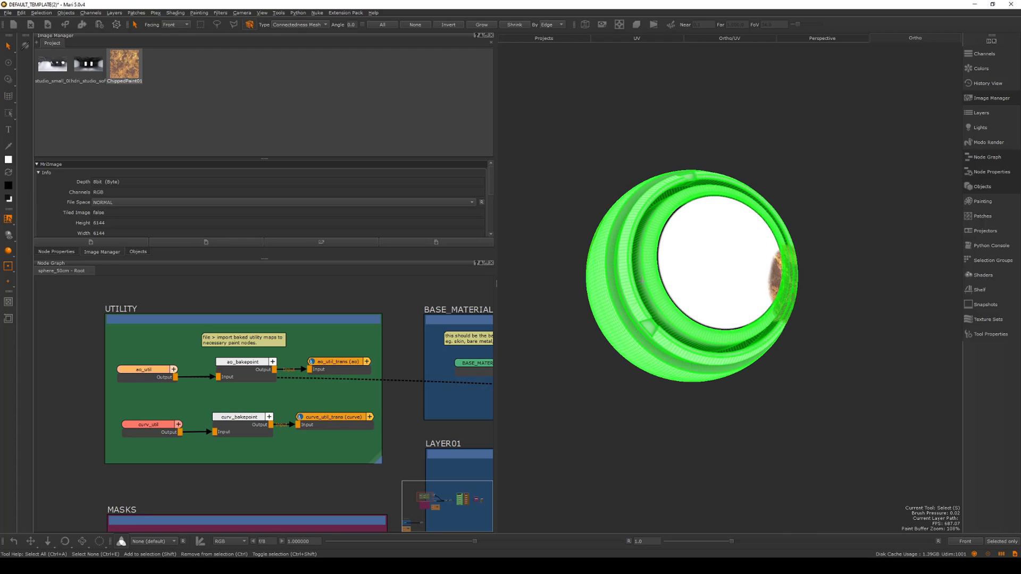
left_click(707, 264)
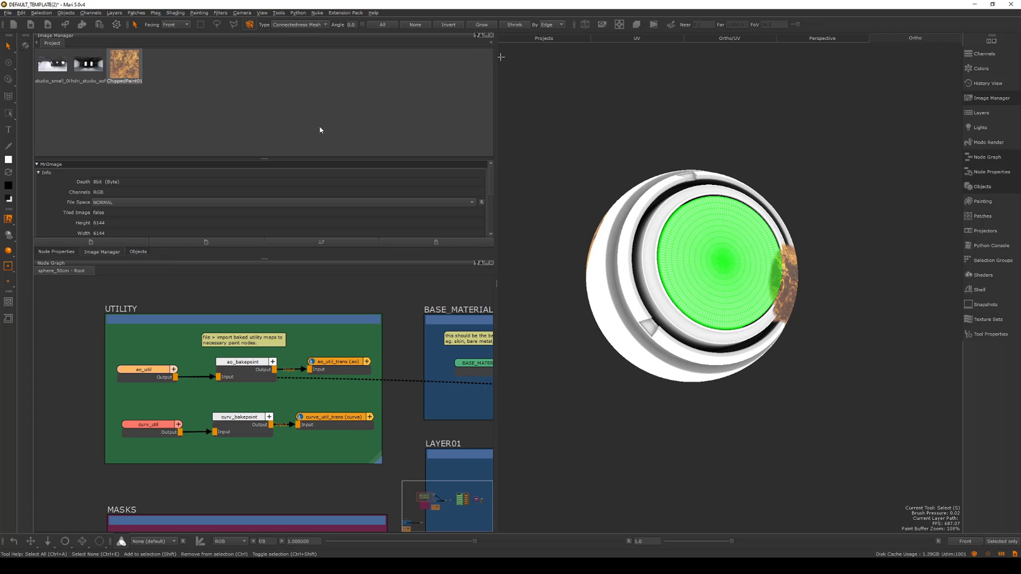
Change the smart selection type to Connectedness UV and select the large outer surface of the sphere.
left_click(299, 24)
left_click(299, 36)
mouse_move(563, 276)
middle_mouse_down()
mouse_move(565, 244)
mouse_move(601, 308)
mouse_move(770, 217)
mouse_move(843, 191)
mouse_move(671, 297)
middle_mouse_up()
left_click(617, 304)
middle_click_drag(709, 252, 788, 275)
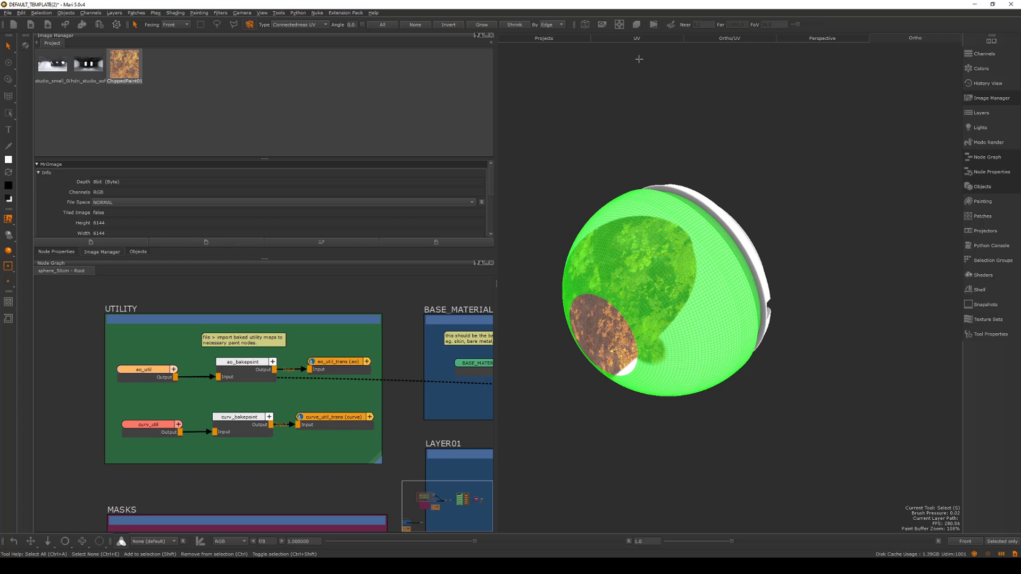
Examine the selected UV shell's location within patch 1001 in the UV view.
left_click(620, 39)
scroll(738, 217, "up", 5)
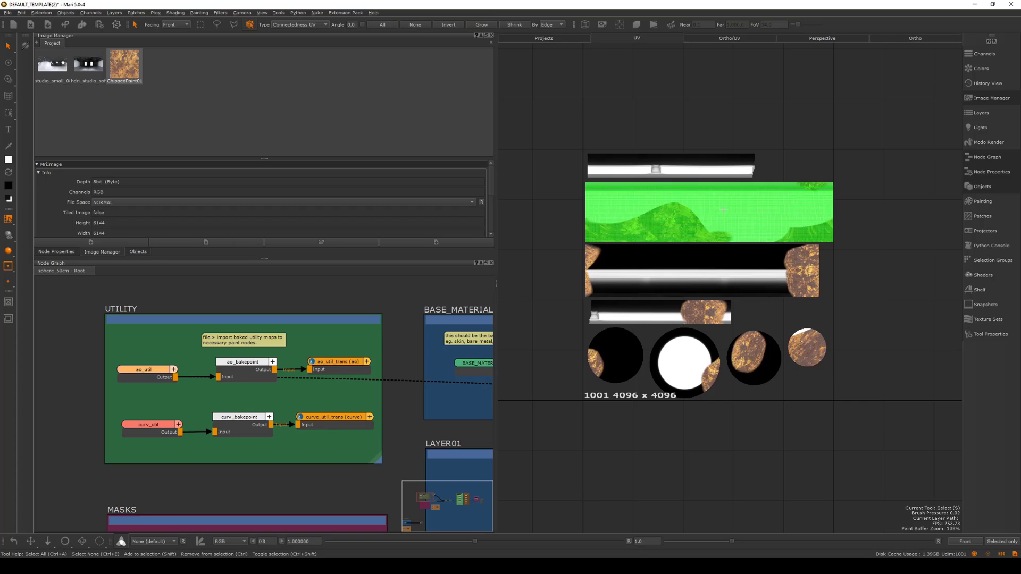
middle_click_drag(834, 113, 823, 143, "alt")
scroll(823, 143, "down", 1)
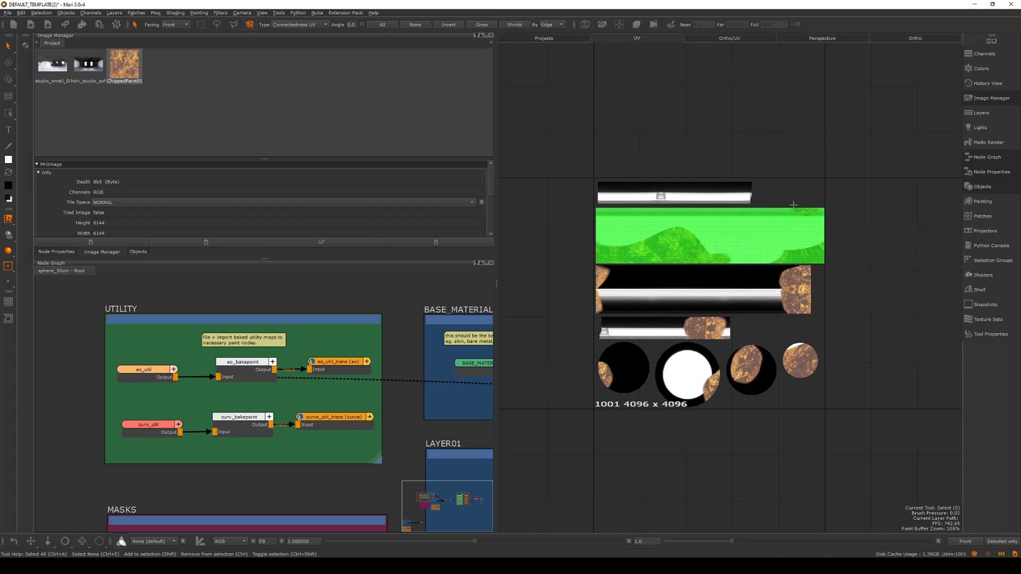
Switch the selection mode to Patch Mode and select the whole patch 1001 in the UV view.
left_click(8, 218)
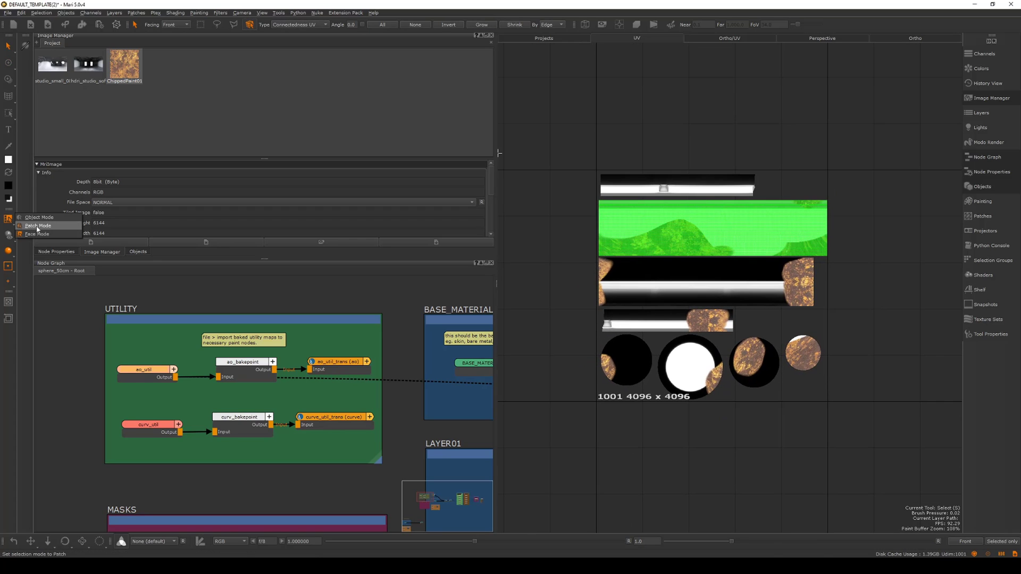
left_click(37, 228)
scroll(725, 141, "down", 3)
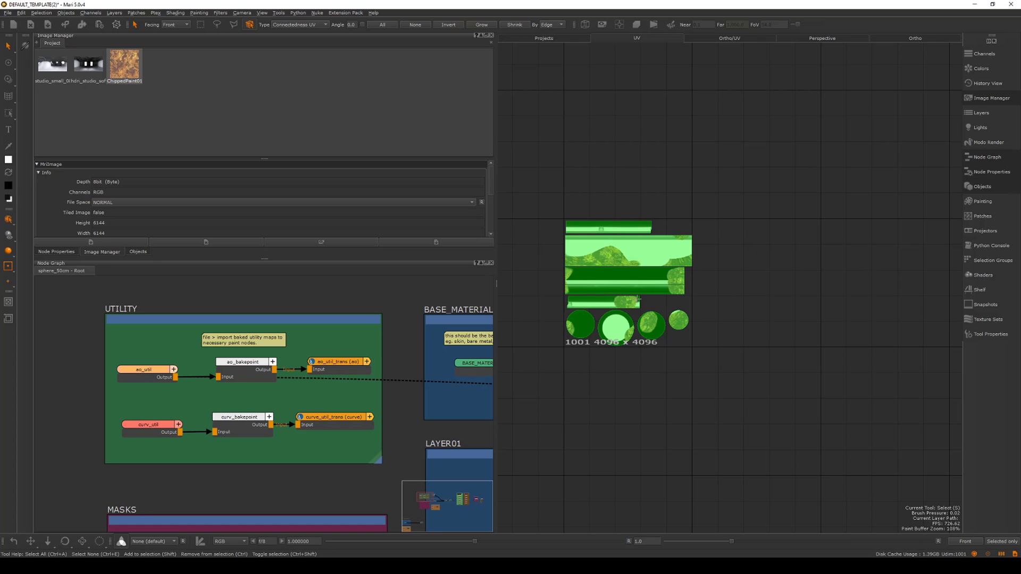
scroll(720, 282, "down", 3)
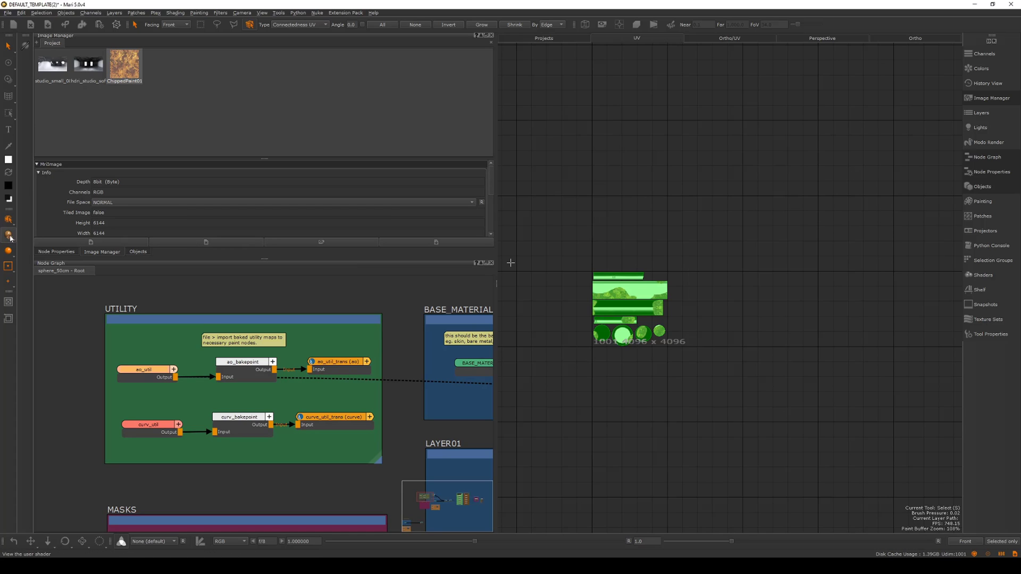
Display the shader node from the SHADER group on the model and set the shader display to User Shader.
scroll(211, 296, "down", 6)
middle_click_drag(478, 319, 181, 333)
scroll(330, 366, "up", 3)
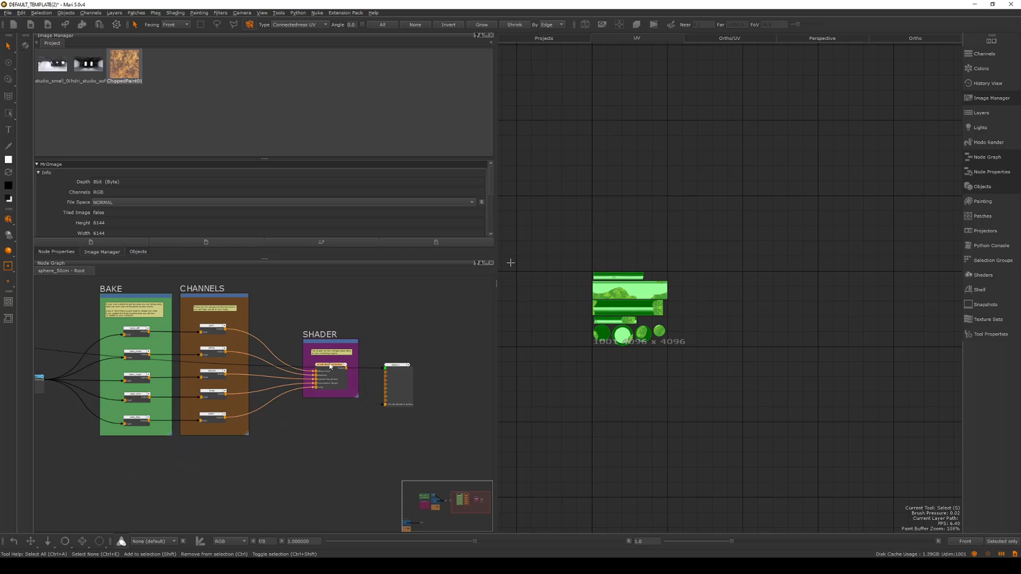
key("v")
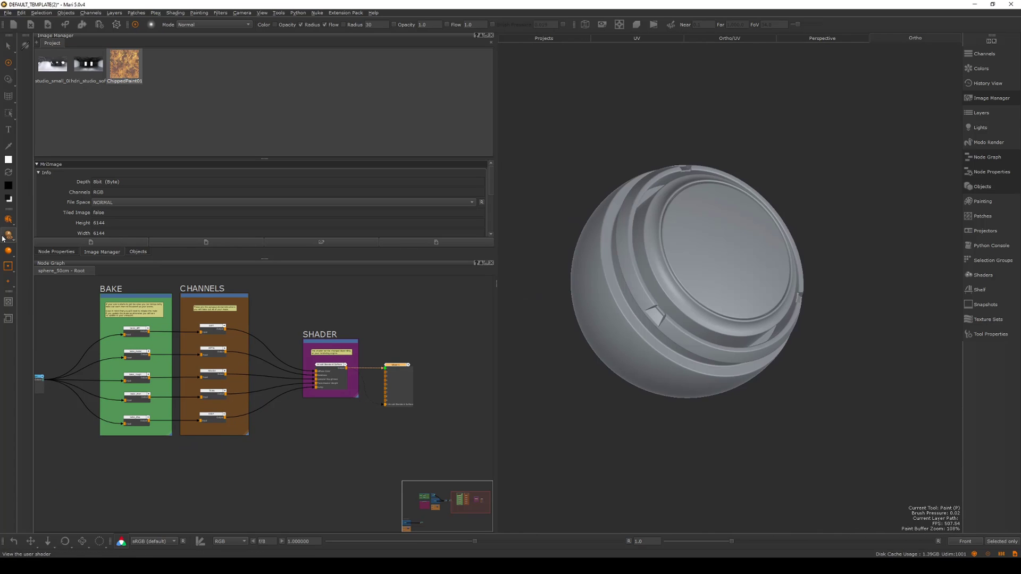
left_click(7, 236)
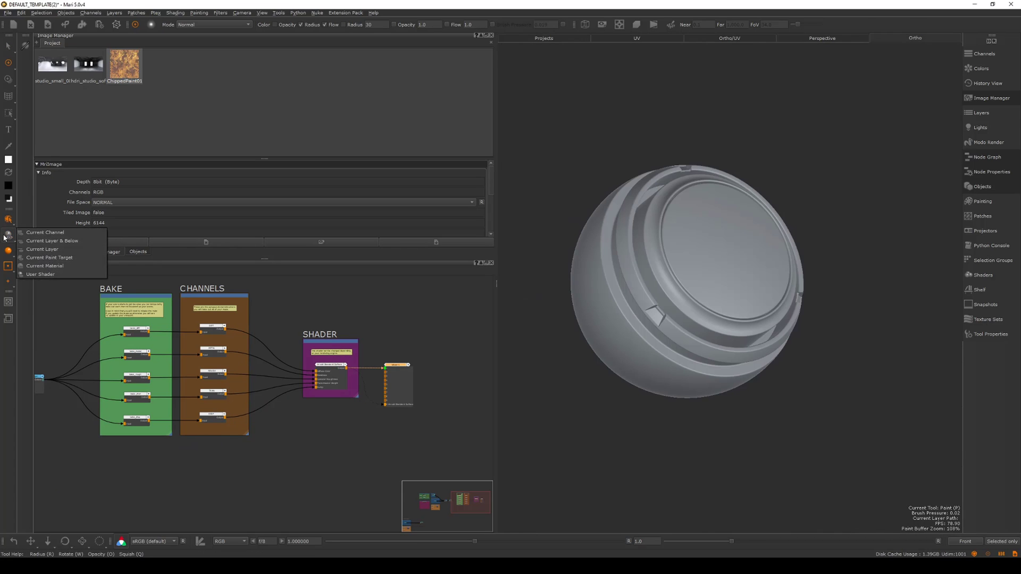
left_click(41, 274)
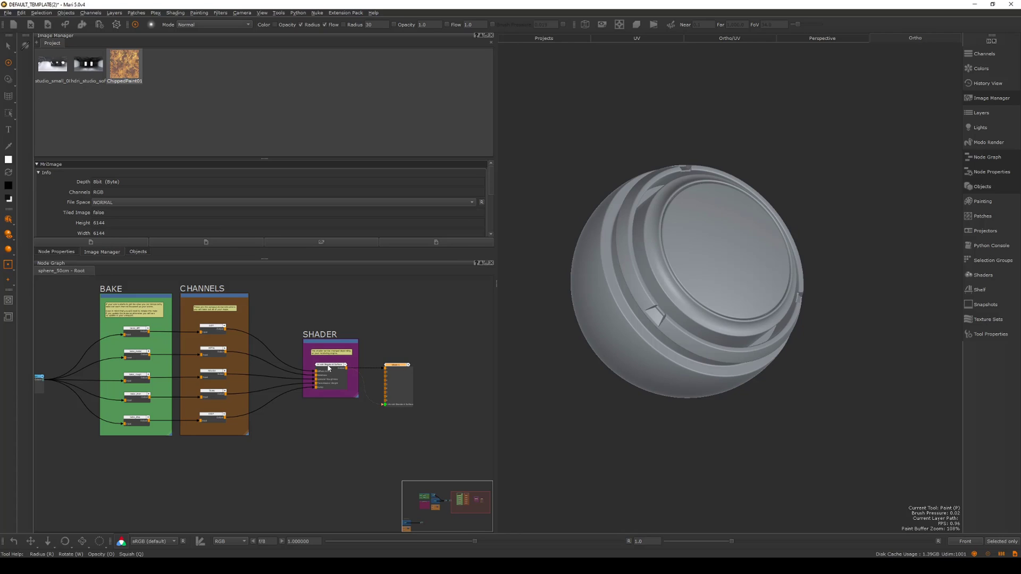
Set the main mesh lighting to Full and examine the sphere's shading from several angles.
mouse_move(821, 177)
left_mouse_down("alt")
mouse_move(733, 173)
mouse_move(836, 177)
mouse_move(755, 180)
mouse_move(803, 176)
mouse_move(767, 178)
left_mouse_up("alt")
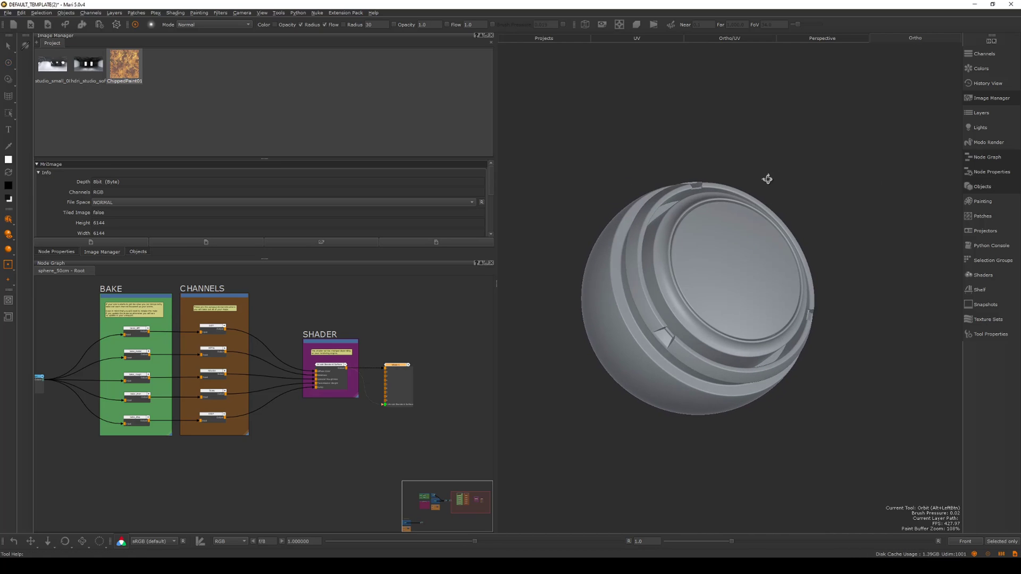
left_click(8, 249)
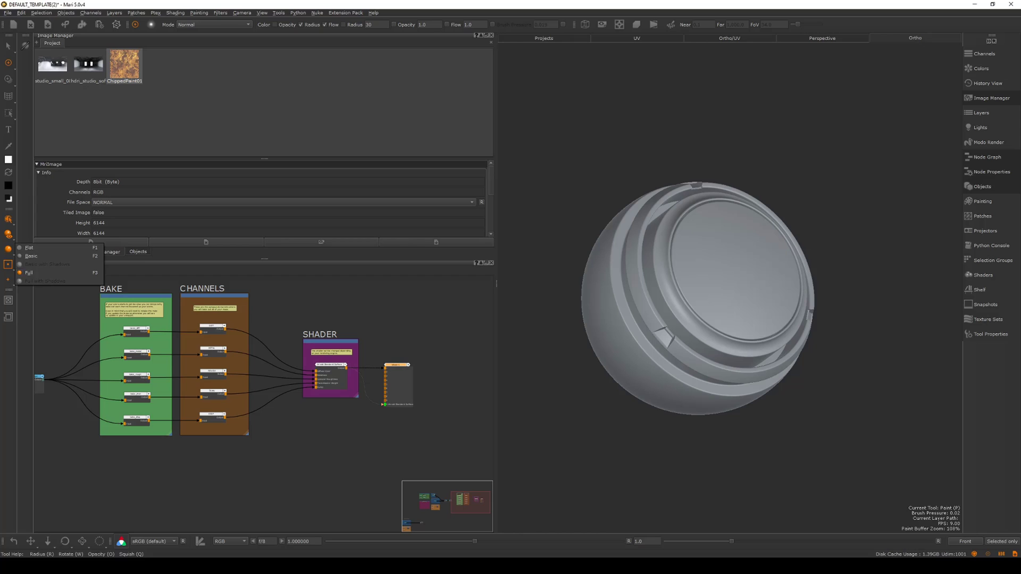
left_click(35, 272)
left_click_drag(834, 218, 923, 214, "alt")
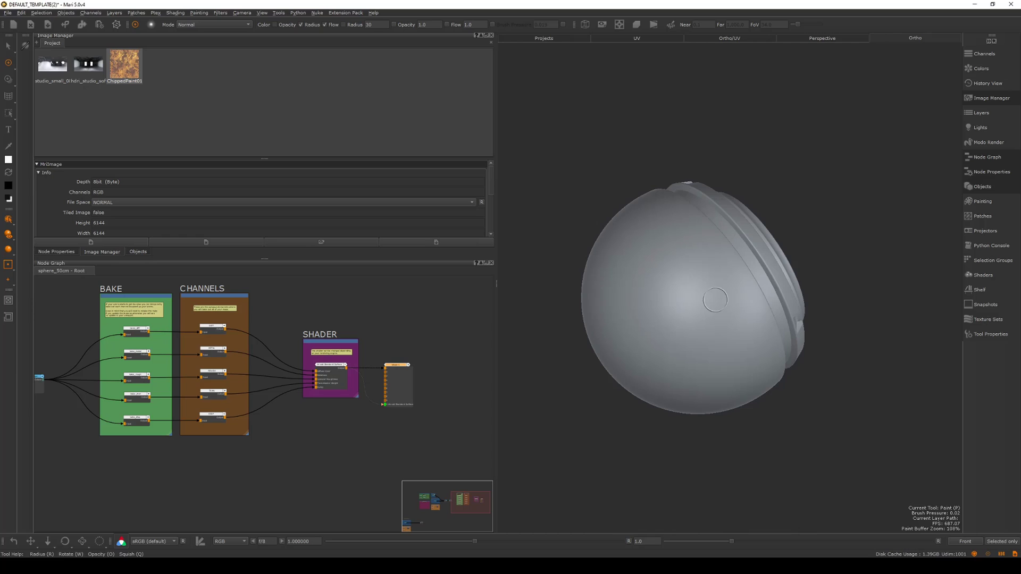
mouse_move(771, 269)
left_mouse_down("alt")
mouse_move(722, 250)
mouse_move(650, 244)
left_mouse_up("alt")
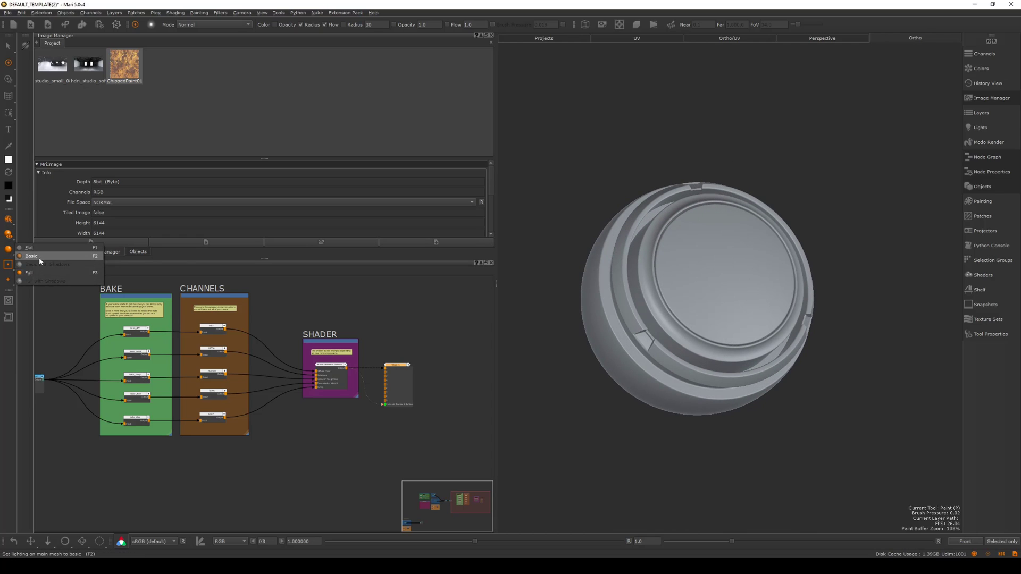
left_click_drag(718, 223, 695, 155, "alt")
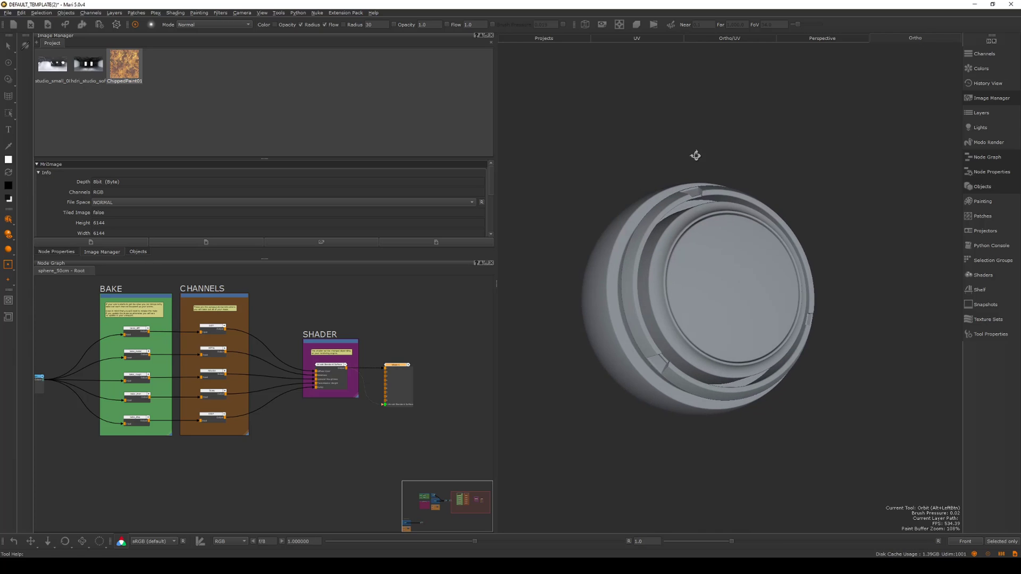
Switch the main mesh lighting to Flat for comparison and return it to Full.
left_click(8, 249)
left_click(30, 248)
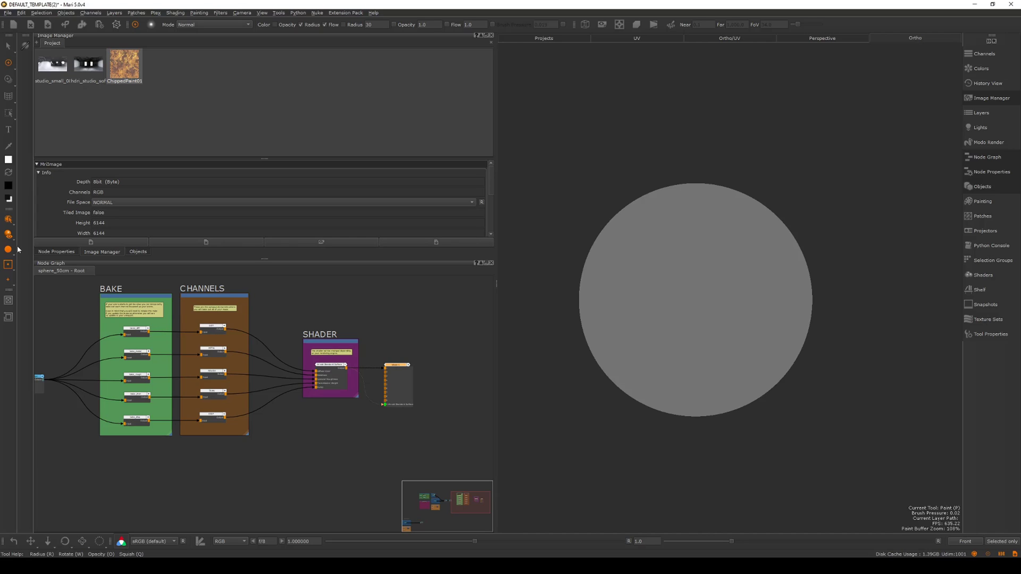
left_click(8, 249)
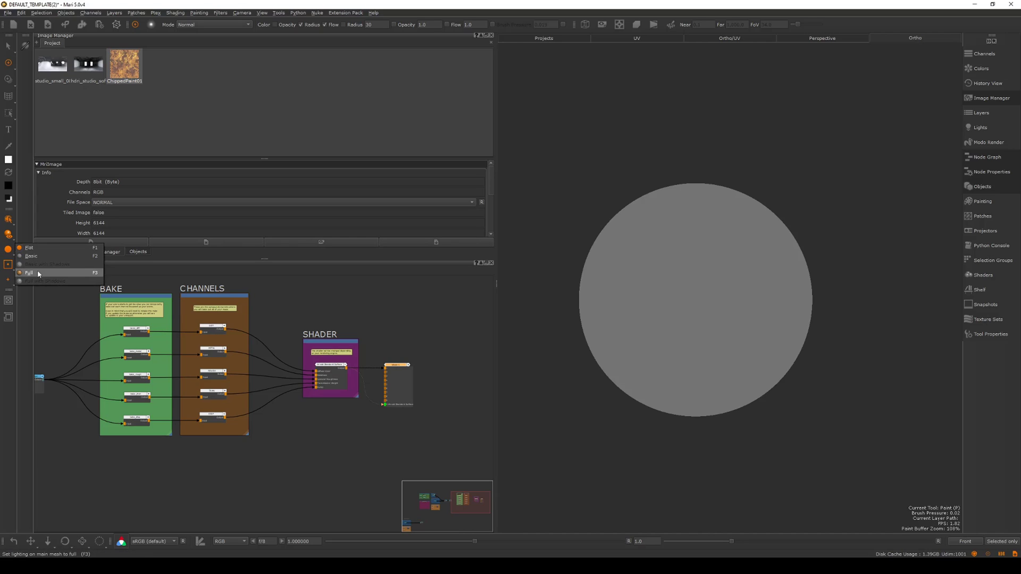
left_click(38, 275)
left_click_drag(732, 173, 847, 201, "alt")
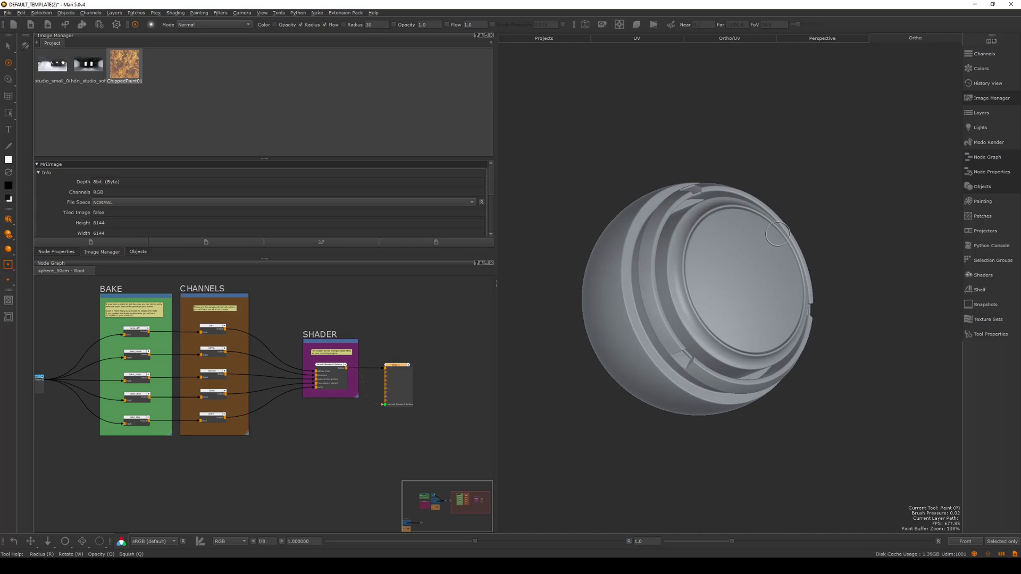
Enable Mirror Projecting X and examine the mirror line on the sphere from several angles.
left_click(8, 264)
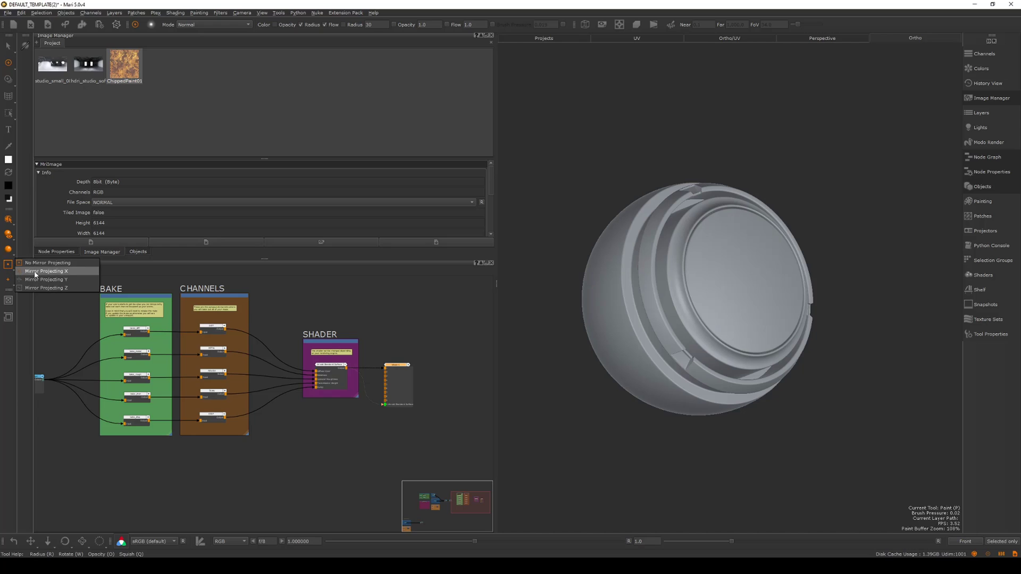
left_click(79, 270)
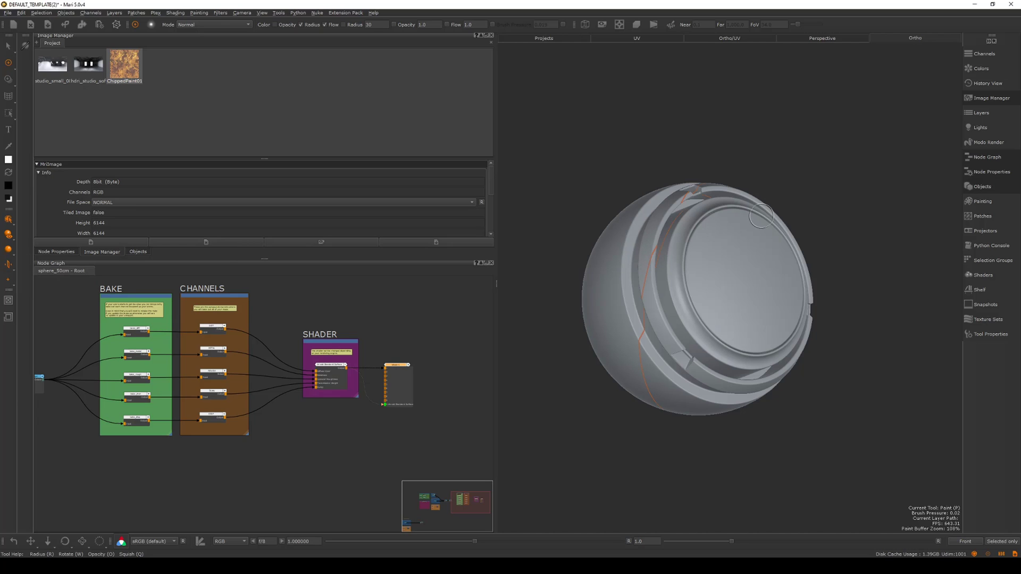
left_click_drag(760, 211, 713, 170, "alt")
mouse_move(710, 252)
left_mouse_down("alt")
mouse_move(711, 114)
mouse_move(735, 109)
left_mouse_up("alt")
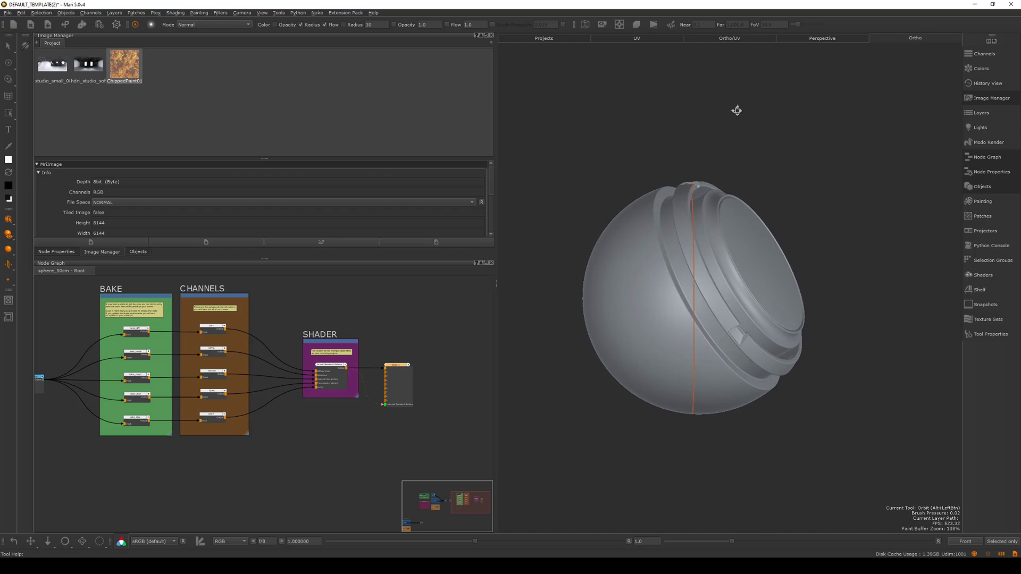
key("p")
left_click_drag(781, 208, 791, 208, "alt")
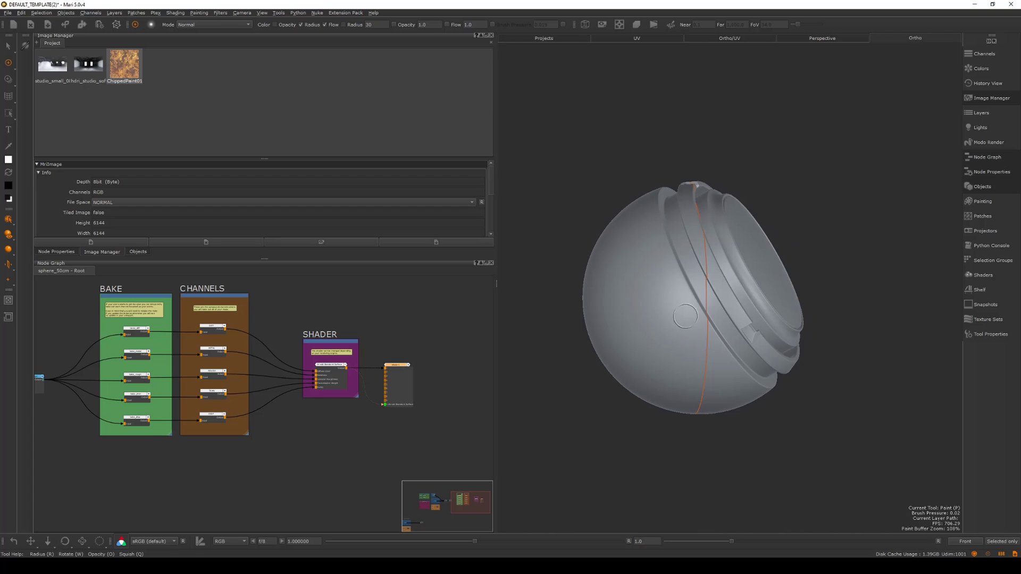
left_click_drag(831, 275, 839, 260, "alt")
mouse_move(770, 286)
left_mouse_down("alt")
mouse_move(839, 273)
mouse_move(725, 284)
left_mouse_up("alt")
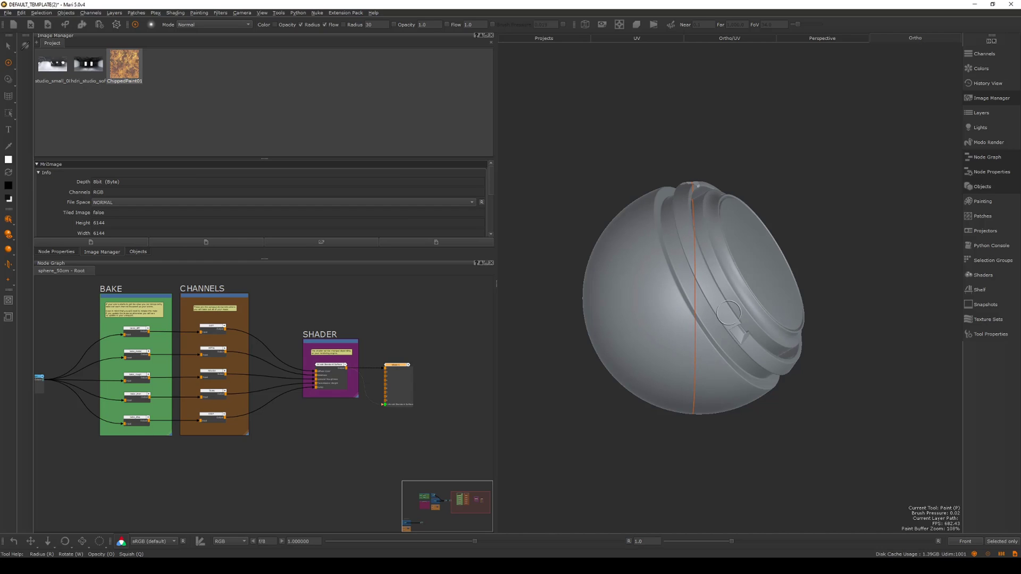
Turn off mirror projecting and look through the mirror painting options without changing them.
left_click(8, 265)
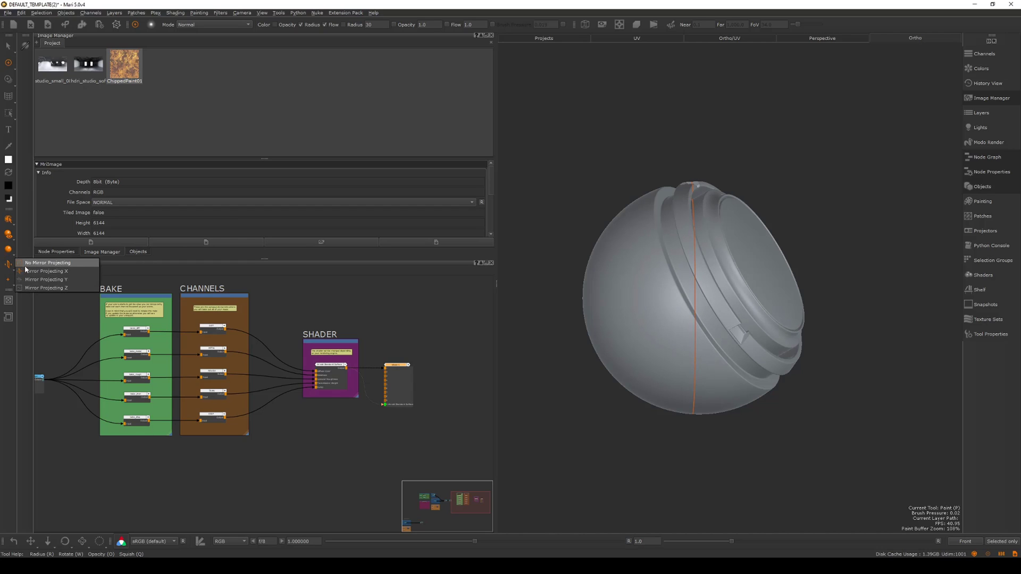
left_click(52, 264)
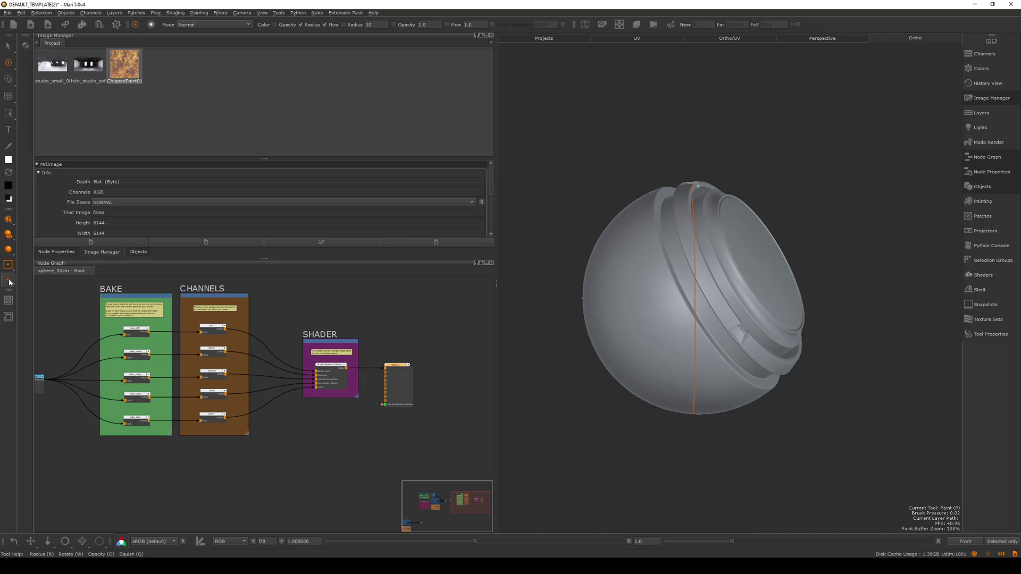
left_click(9, 282)
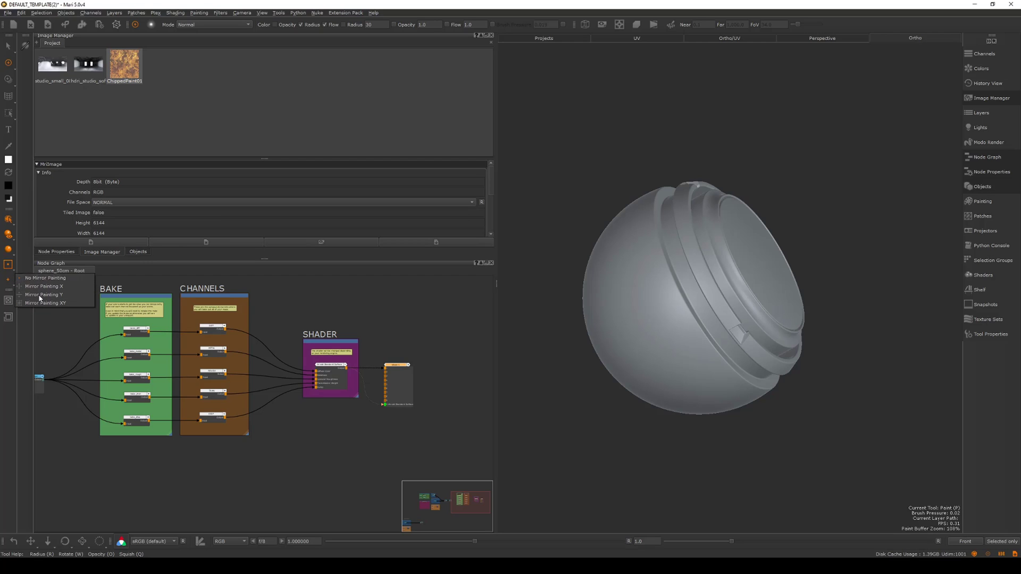
left_click(8, 281)
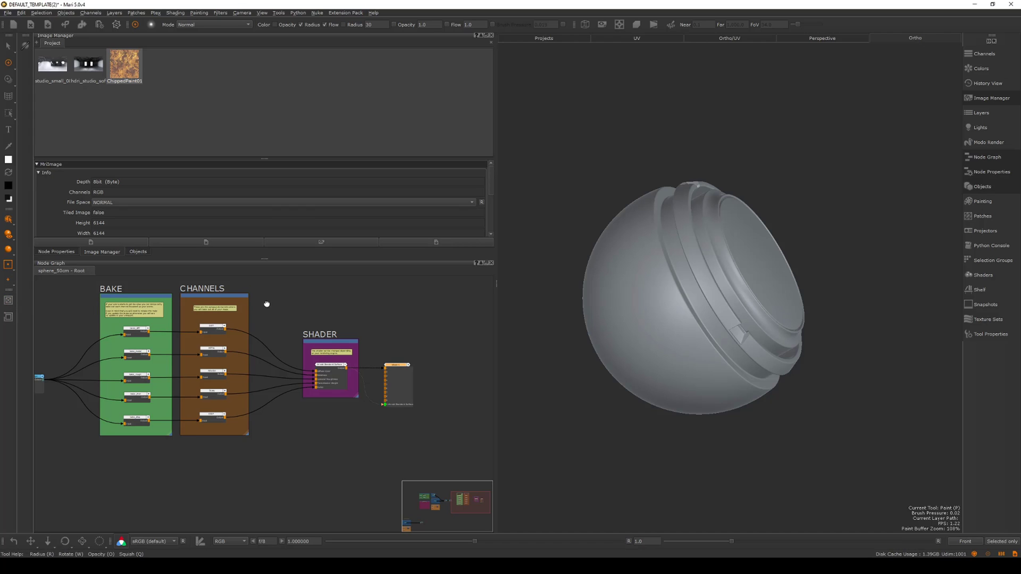
Display the ao_util node from the UTILITY group on the model, with the large outer surface facing the view.
middle_click_drag(271, 307, 372, 310)
scroll(384, 313, "down", 2)
middle_click_drag(186, 308, 486, 345)
middle_click_drag(284, 344, 287, 344)
scroll(218, 366, "up", 4)
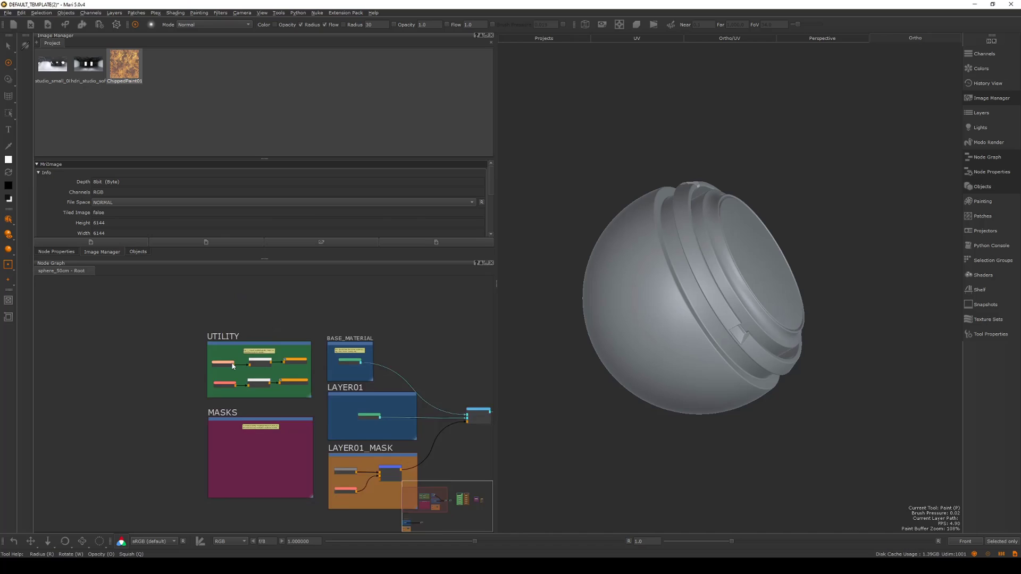
double_click(215, 366)
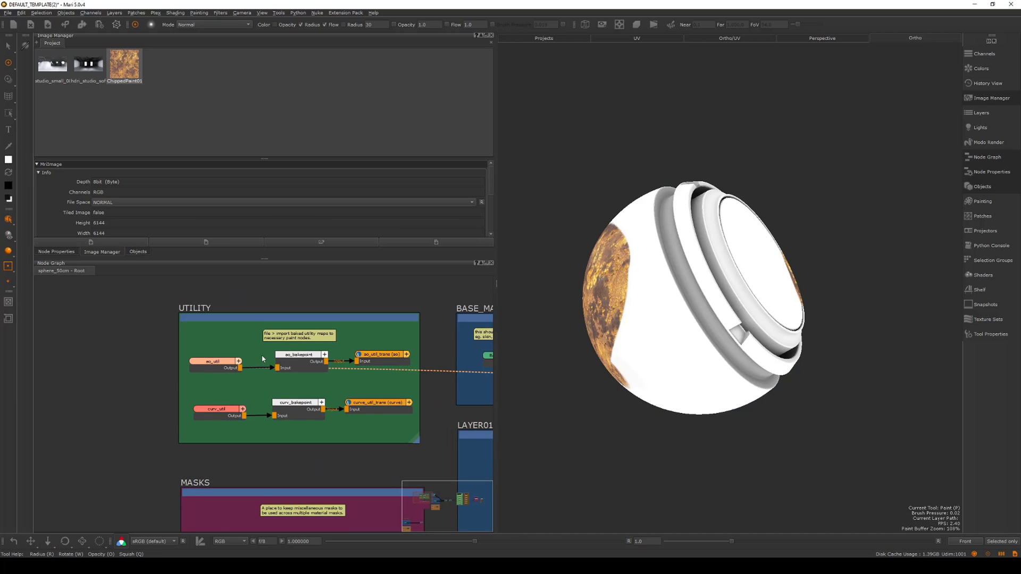
left_click_drag(652, 295, 697, 290, "alt")
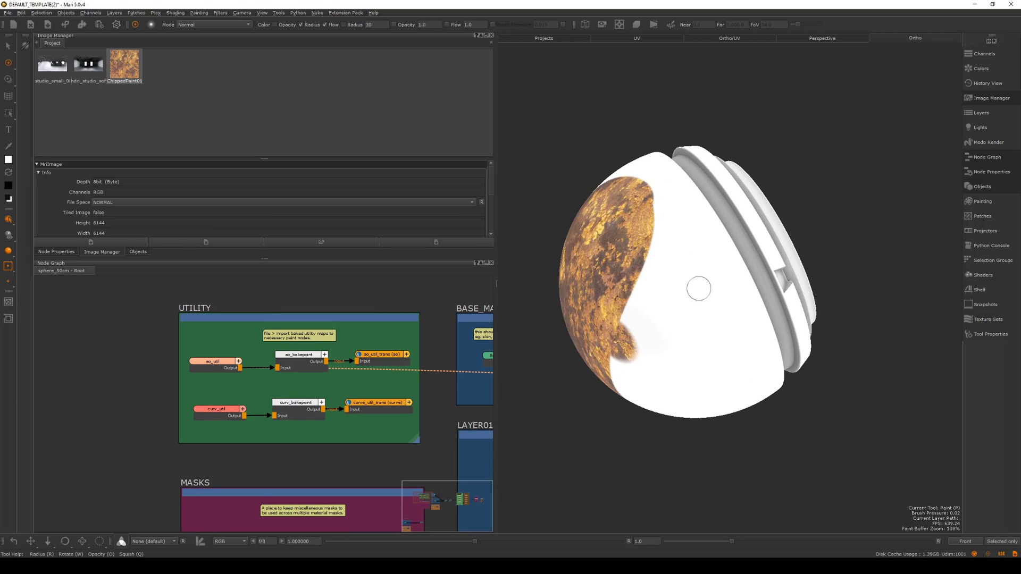
Swap the foreground colour to black, paint test marks on the sphere's white area, and undo them.
left_click(8, 172)
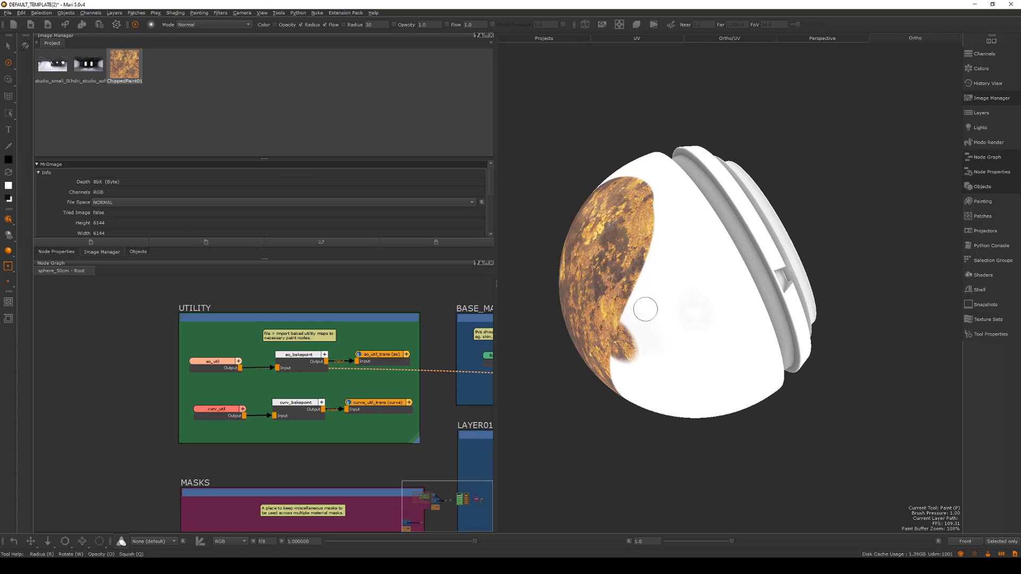
left_click_drag(680, 315, 686, 314)
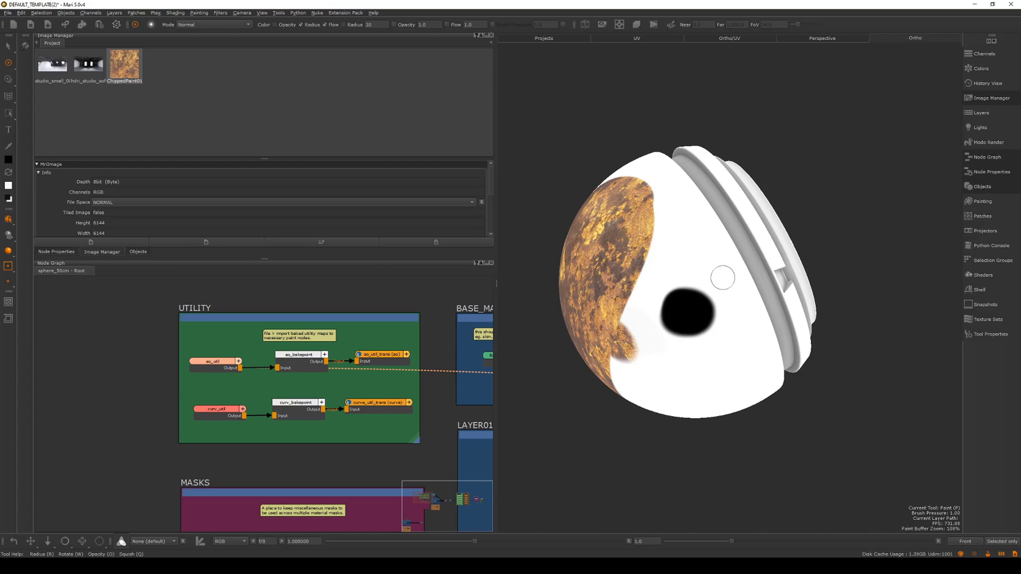
left_click_drag(846, 221, 832, 245, "alt")
key("ctrl+z")
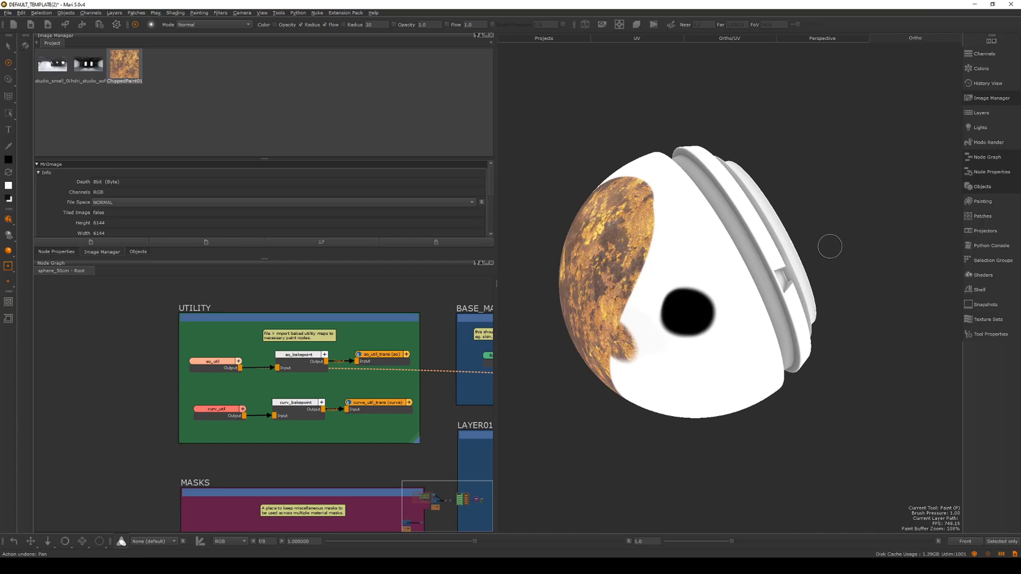
key("ctrl+z")
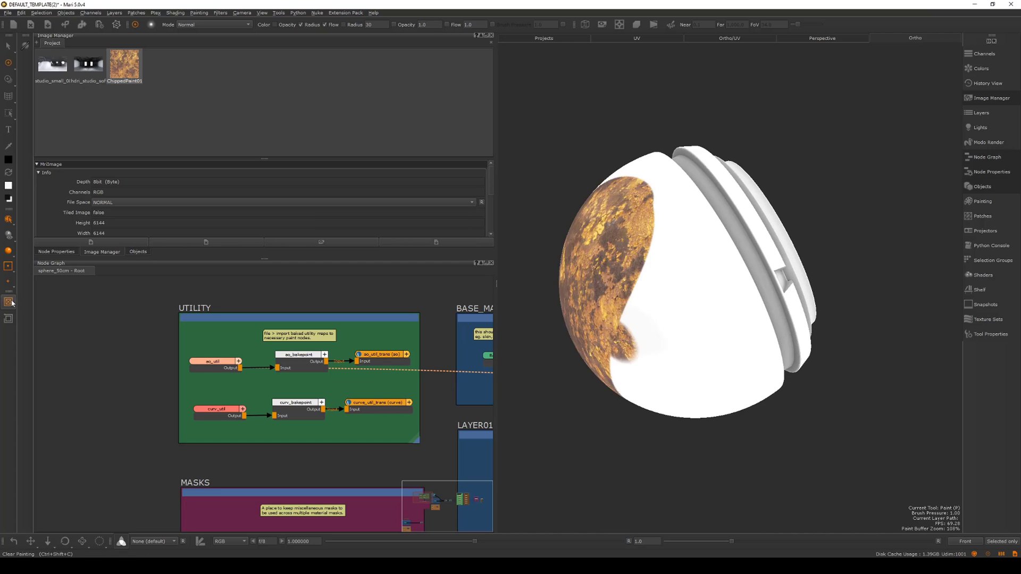
left_click_drag(669, 270, 644, 355)
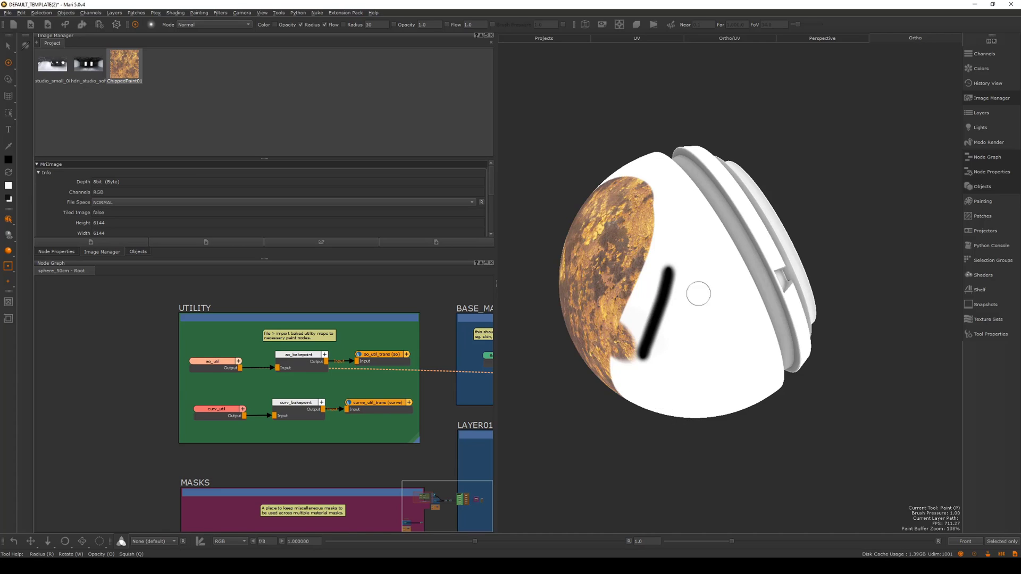
key("ctrl+z")
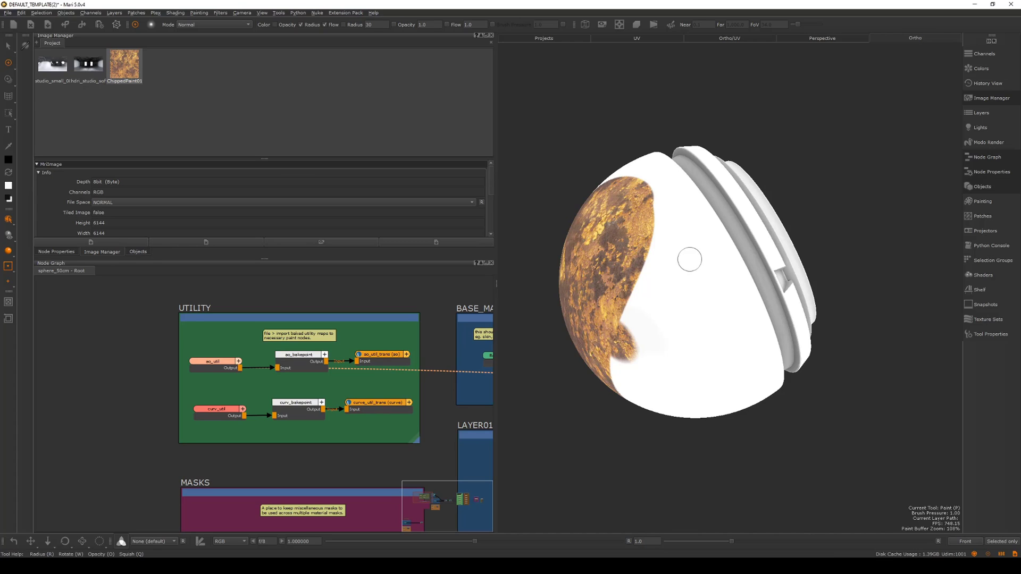
Paint black strokes and a scribble across the sphere's white and rust-textured areas, discarding the unbaked paint with Clear Painting.
left_click_drag(689, 260, 670, 358)
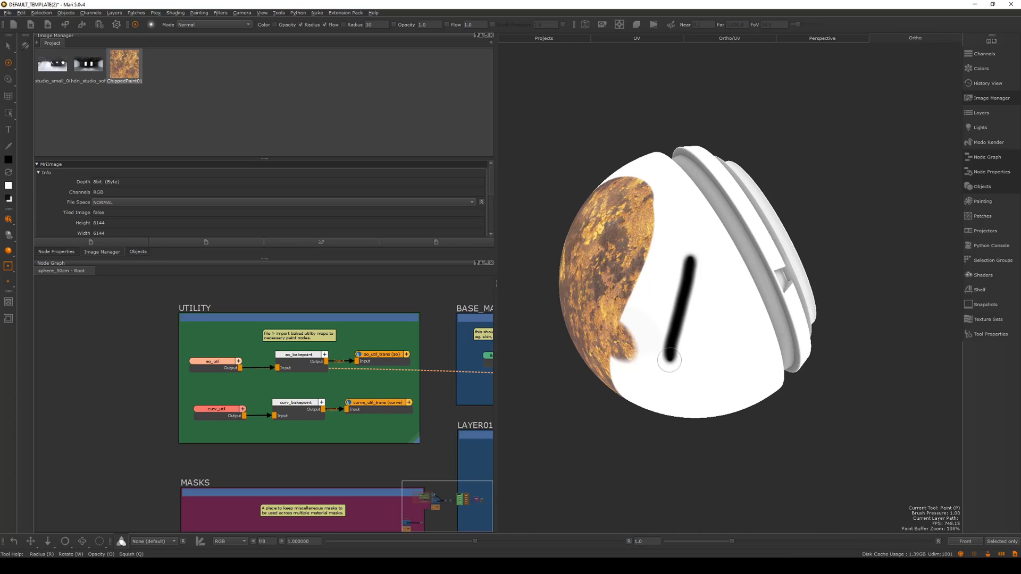
left_click(8, 302)
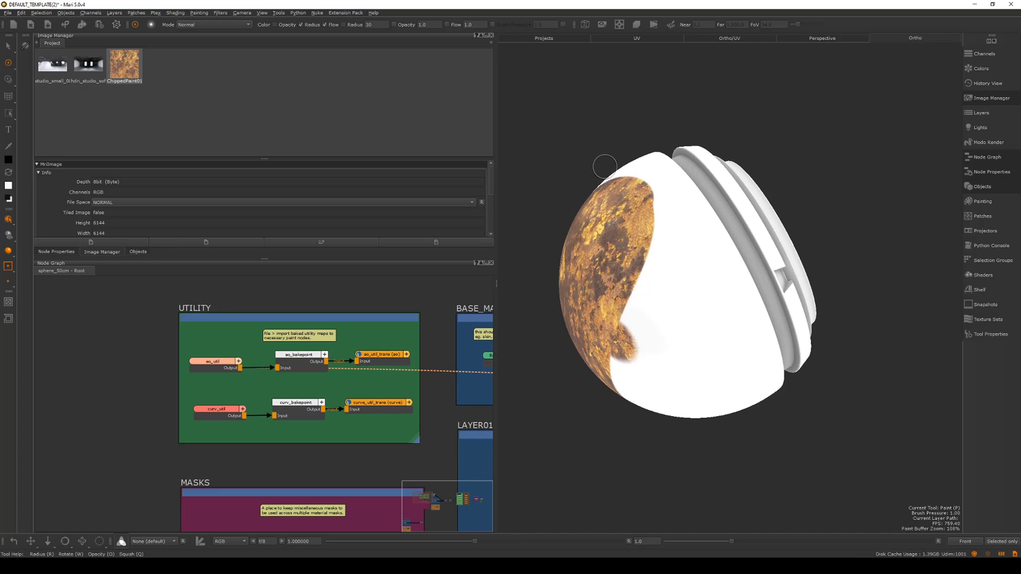
left_click_drag(706, 279, 610, 321)
left_click_drag(691, 325, 654, 366)
left_click_drag(719, 276, 663, 410)
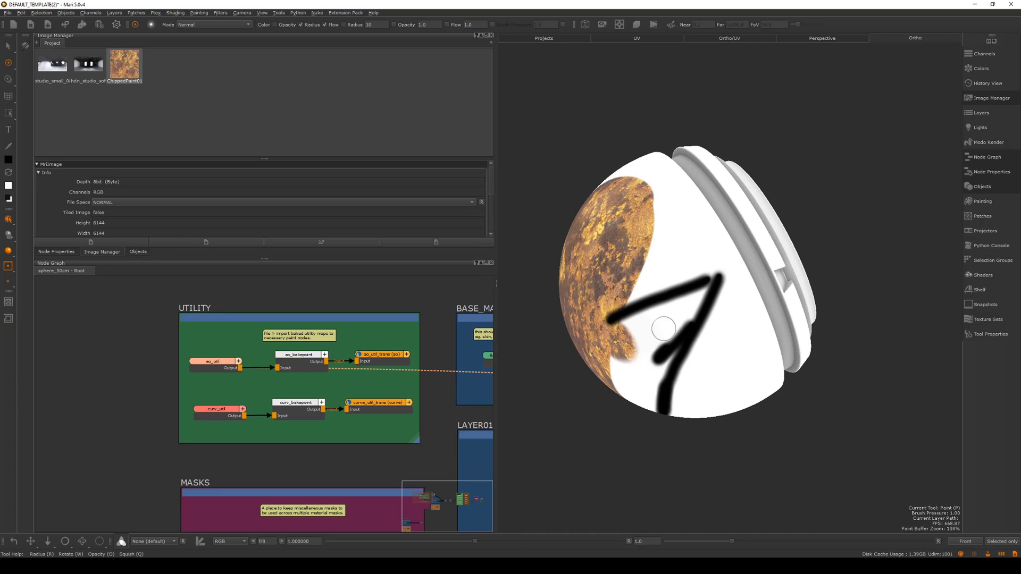
mouse_move(663, 268)
left_mouse_down()
mouse_move(638, 296)
mouse_move(672, 335)
mouse_move(691, 282)
mouse_move(628, 378)
mouse_move(572, 336)
mouse_move(624, 176)
mouse_move(627, 274)
left_mouse_up()
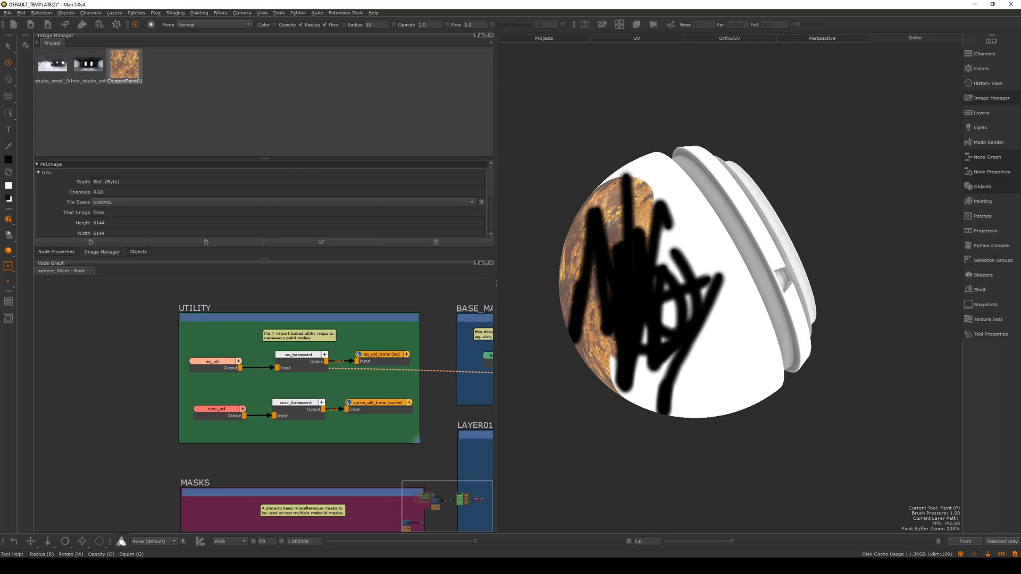
left_click(9, 302)
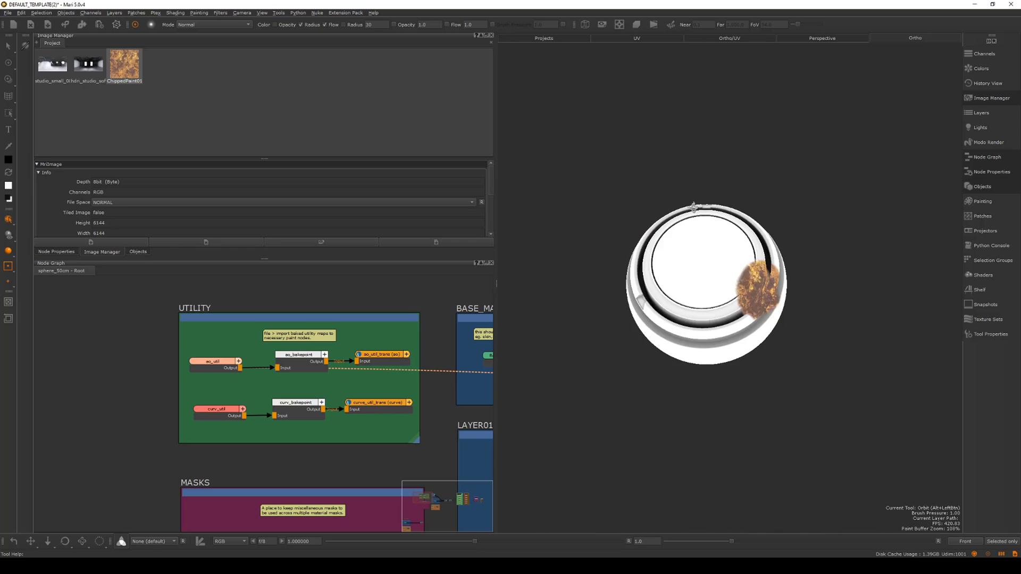
Set the projection Bake Behavior to Manual in the painting settings.
left_click_drag(692, 206, 776, 171, "alt")
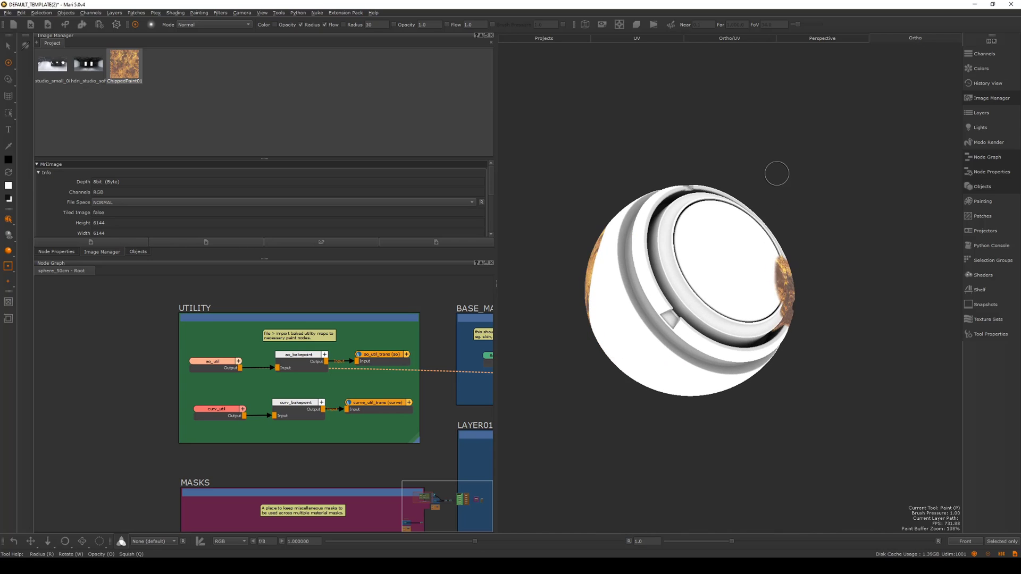
left_click(985, 202)
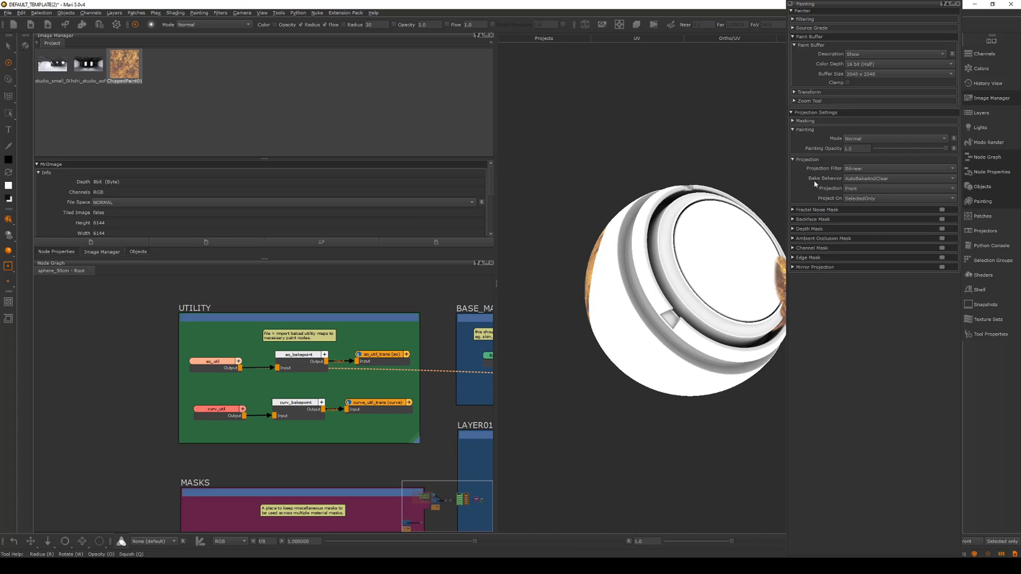
left_click(850, 180)
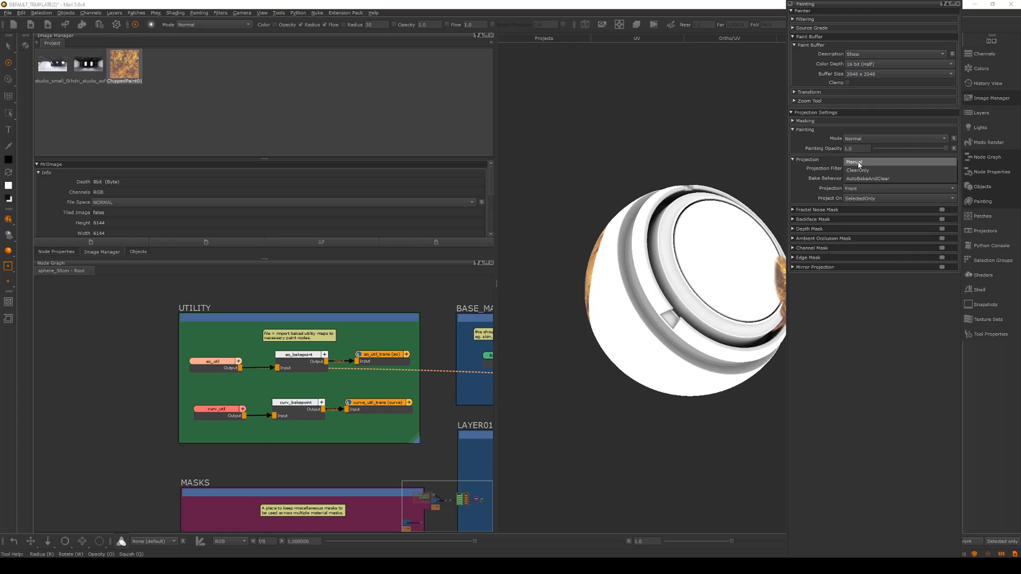
left_click(860, 166)
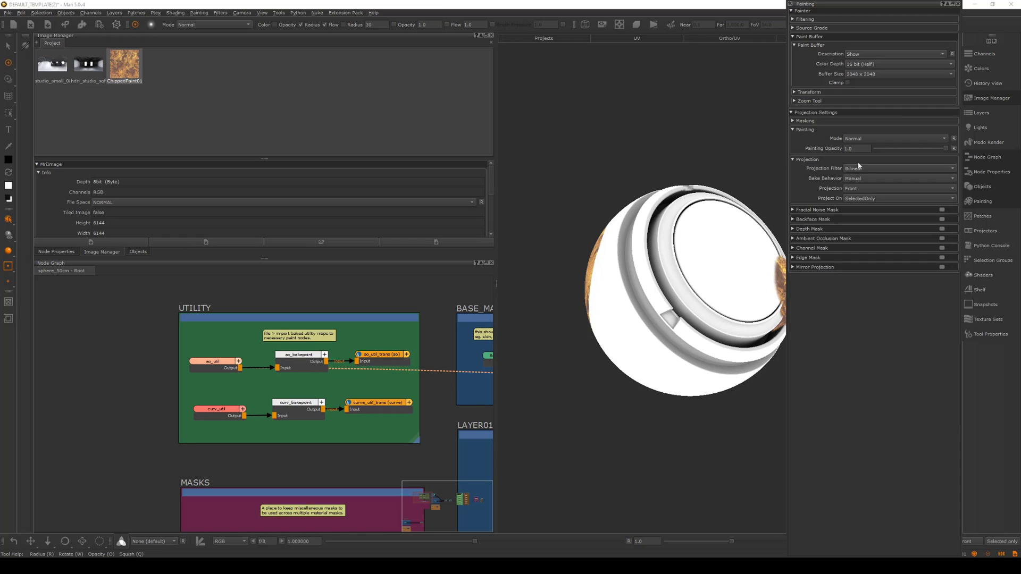
Paint and bake black dots across the sphere's white area, and remove the last dot painted.
mouse_move(601, 189)
middle_mouse_down()
mouse_move(604, 210)
mouse_move(612, 197)
middle_mouse_up()
left_click_drag(654, 287, 655, 287)
middle_click_drag(825, 269, 940, 299, "alt")
mouse_move(939, 298)
left_mouse_down("alt")
mouse_move(803, 262)
mouse_move(847, 219)
mouse_move(818, 271)
mouse_move(791, 262)
mouse_move(834, 253)
mouse_move(796, 231)
mouse_move(839, 251)
mouse_move(797, 289)
mouse_move(814, 306)
mouse_move(792, 299)
mouse_move(823, 307)
mouse_move(816, 315)
mouse_move(805, 288)
mouse_move(888, 218)
mouse_move(800, 244)
mouse_move(862, 221)
mouse_move(835, 234)
left_mouse_up("alt")
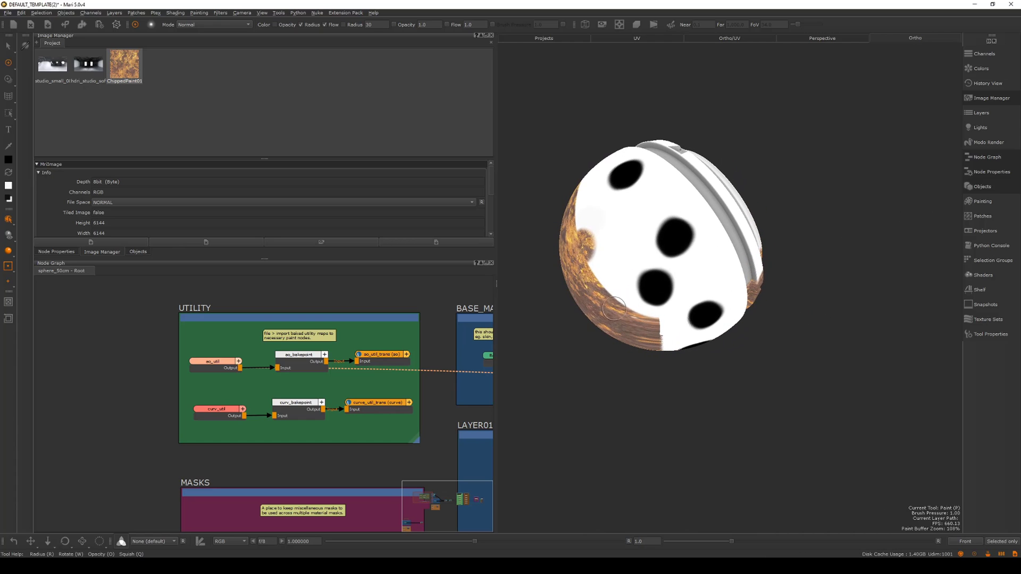
left_click_drag(645, 295, 664, 278)
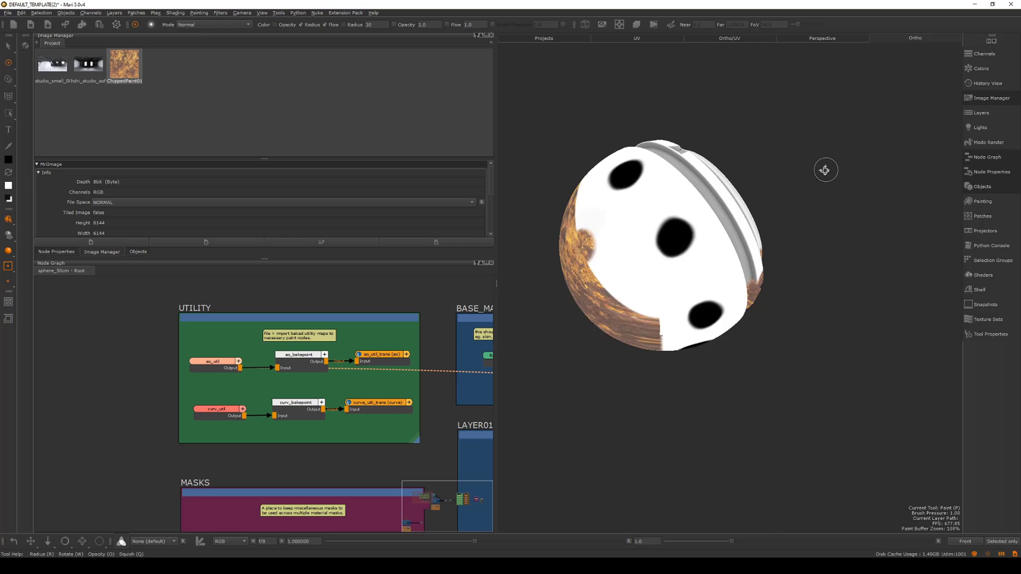
mouse_move(825, 171)
left_mouse_down("alt")
mouse_move(631, 234)
mouse_move(795, 247)
mouse_move(829, 237)
left_mouse_up("alt")
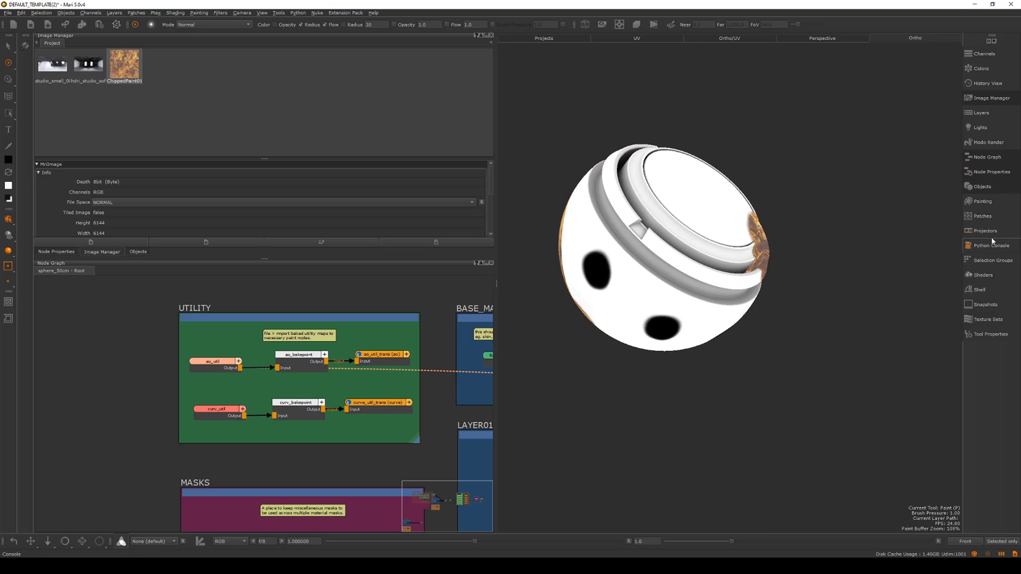
Set the projection Bake Behavior to AutoBakeAndClear in the painting settings.
left_click(990, 202)
left_click(859, 178)
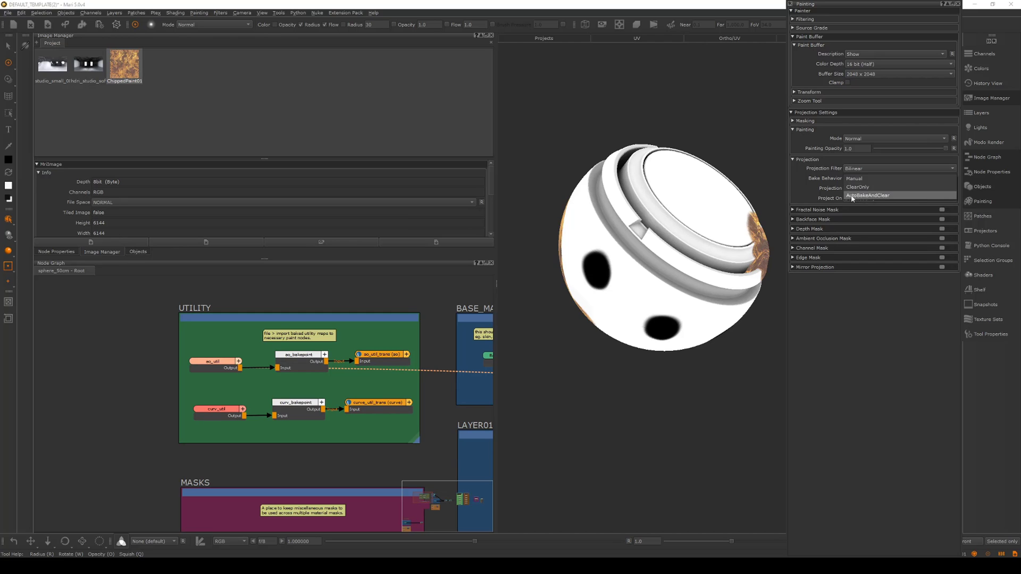
left_click(862, 198)
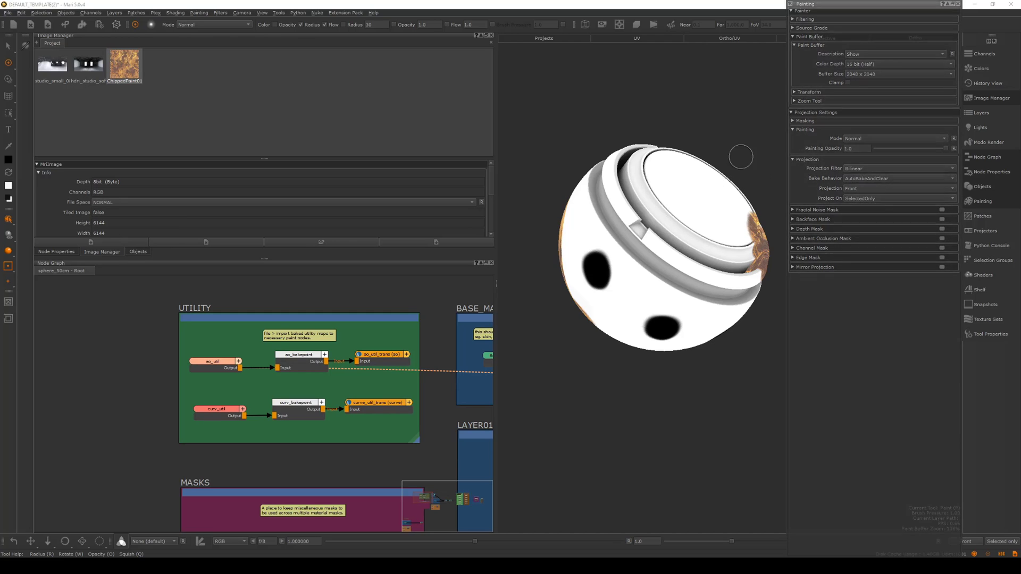
Paint a black mark beside the rust texture and another on the flat cap, auto-baking each by changing the view.
mouse_move(736, 155)
left_mouse_down("alt")
mouse_move(679, 141)
mouse_move(730, 157)
mouse_move(742, 107)
left_mouse_up("alt")
key("p")
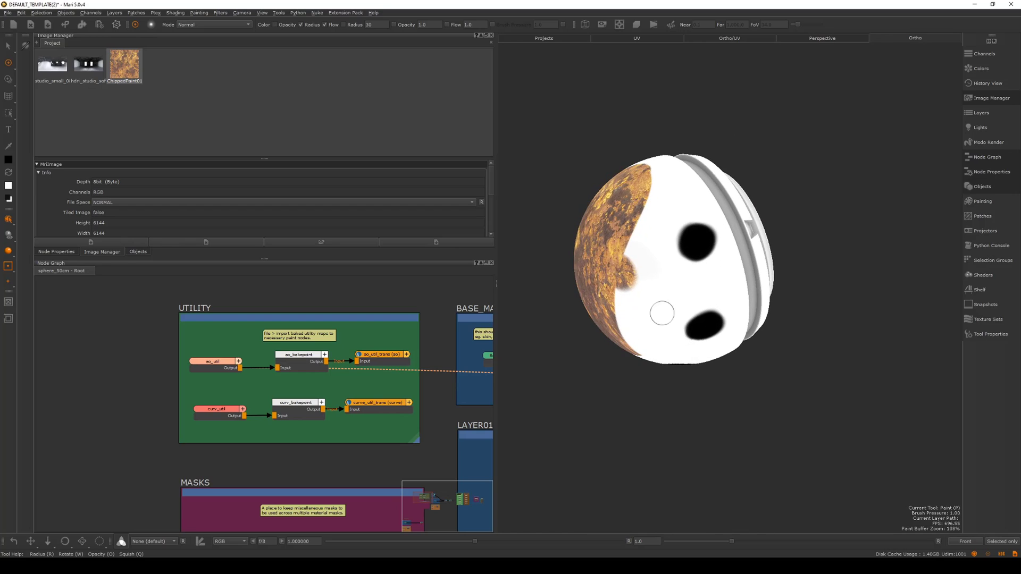
mouse_move(656, 310)
left_mouse_down()
mouse_move(659, 296)
mouse_move(648, 301)
mouse_move(660, 300)
left_mouse_up()
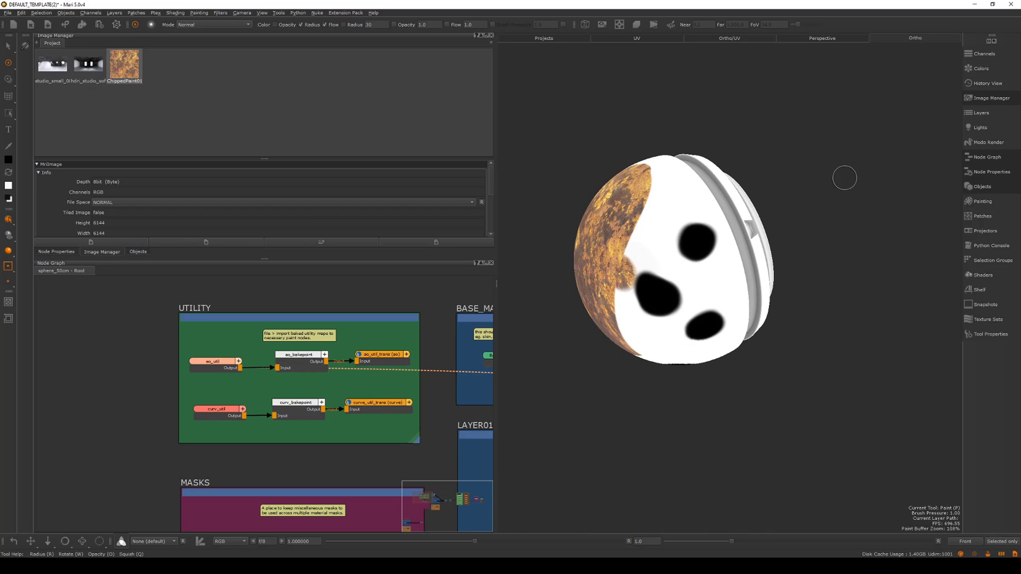
middle_click_drag(838, 208, 822, 210, "alt")
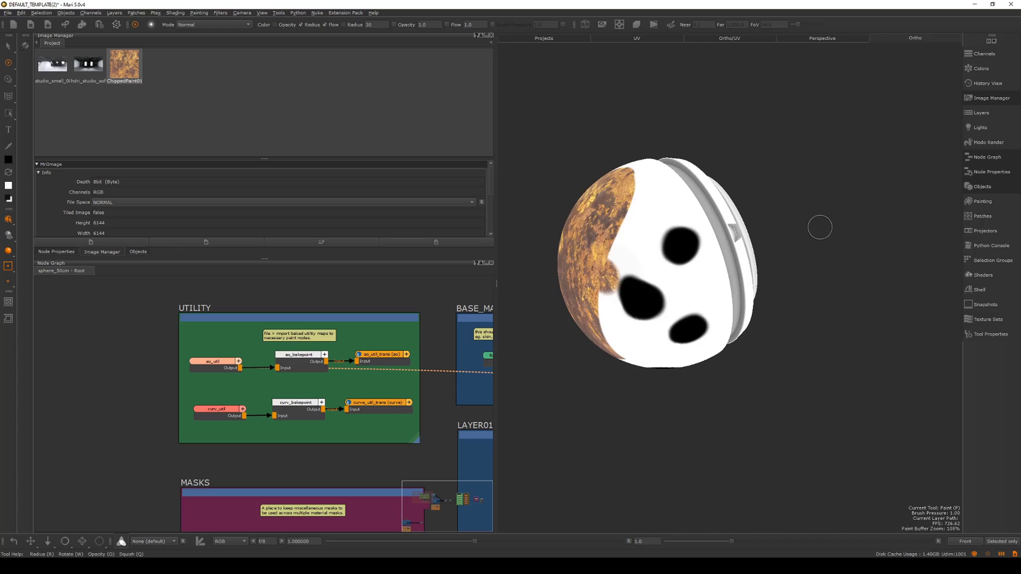
mouse_move(816, 225)
left_mouse_down("alt")
mouse_move(780, 222)
mouse_move(748, 188)
mouse_move(684, 287)
mouse_move(677, 248)
mouse_move(642, 236)
left_mouse_up("alt")
mouse_move(770, 140)
left_mouse_down("alt")
mouse_move(852, 162)
mouse_move(827, 159)
left_mouse_up("alt")
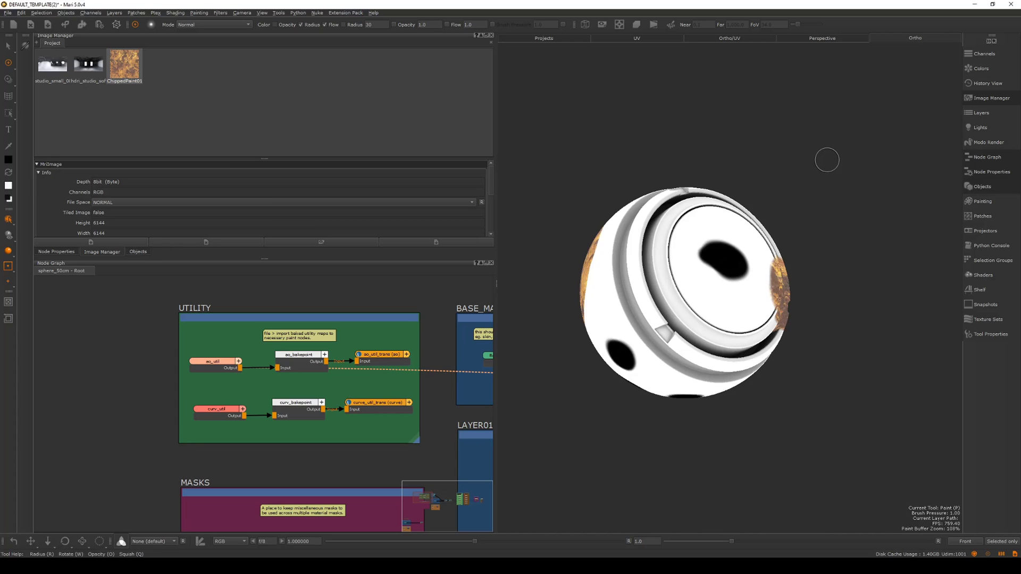
Enable the Fractal Noise Mask and its mask preview, and paint a black stroke through it beside the rust texture.
left_click(982, 201)
left_click(792, 120)
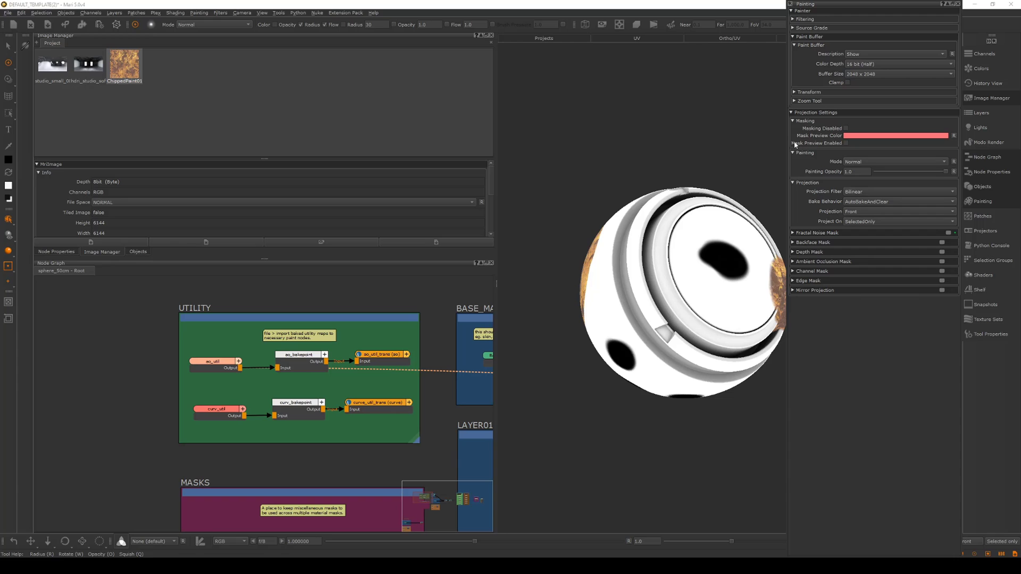
left_click(846, 144)
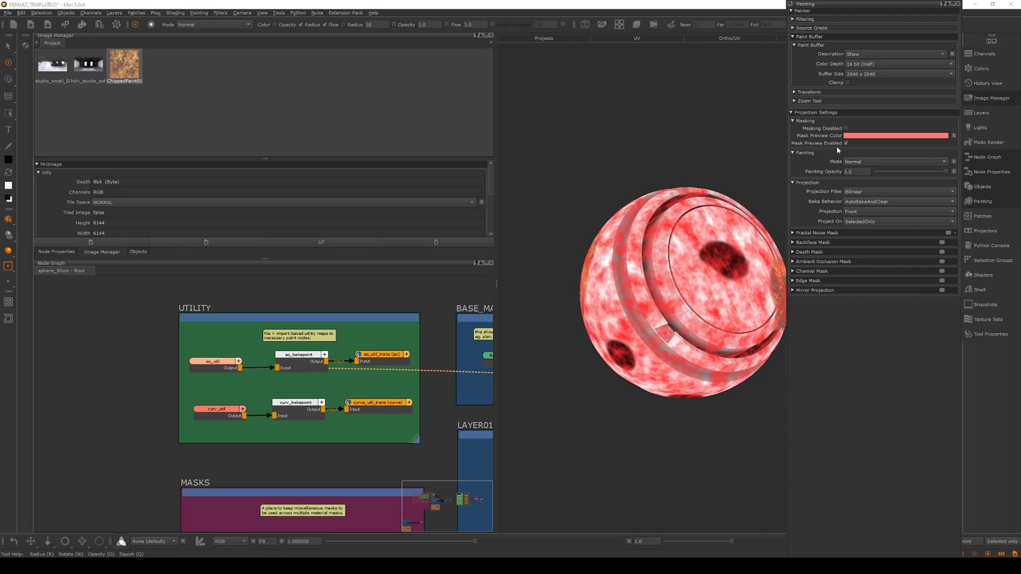
mouse_move(601, 162)
left_mouse_down("alt")
mouse_move(681, 139)
mouse_move(684, 253)
mouse_move(671, 249)
mouse_move(688, 239)
mouse_move(683, 259)
left_mouse_up("alt")
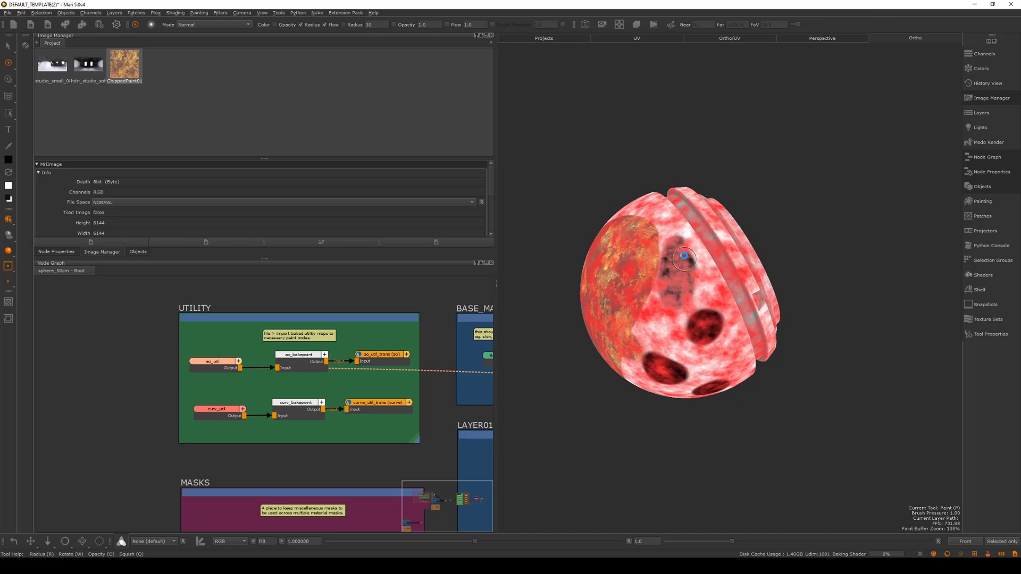
Turn off the Fractal Noise Mask and inspect the mottled black stroke up close.
left_click(984, 201)
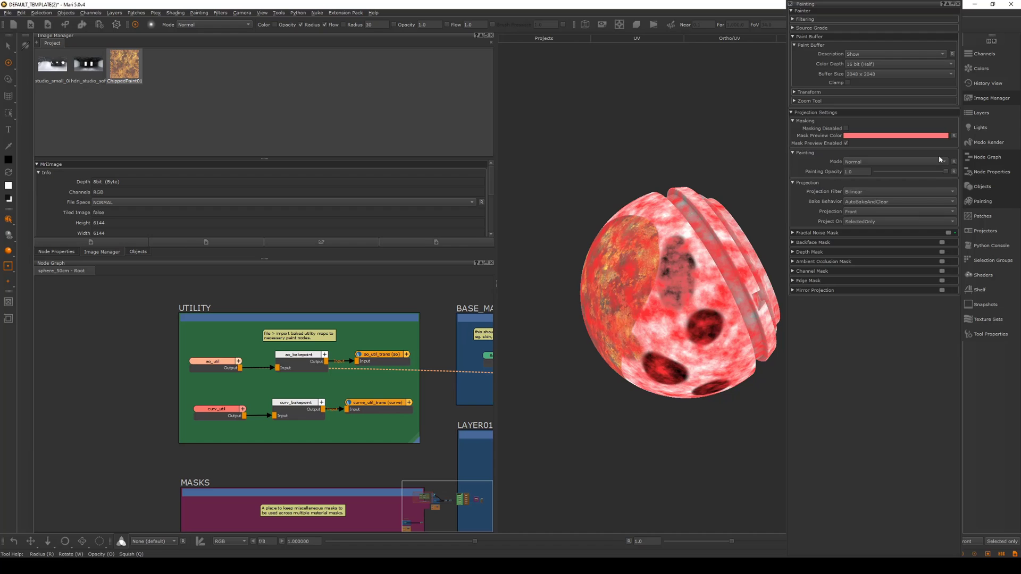
left_click(949, 233)
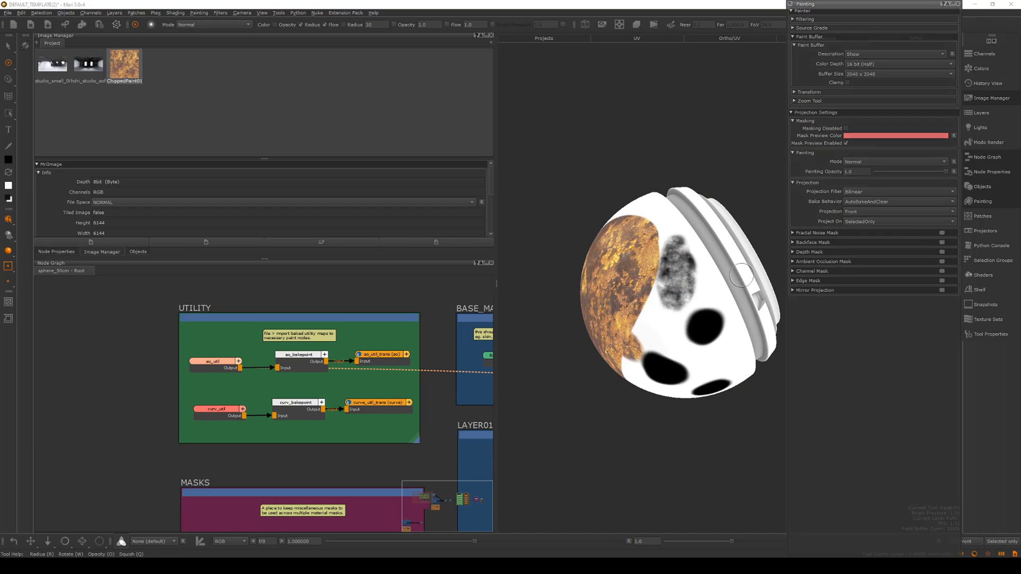
mouse_move(711, 171)
right_mouse_down("alt")
mouse_move(844, 245)
mouse_move(696, 223)
right_mouse_up("alt")
middle_click_drag(697, 223, 704, 250, "alt")
right_click_drag(704, 250, 729, 255, "alt")
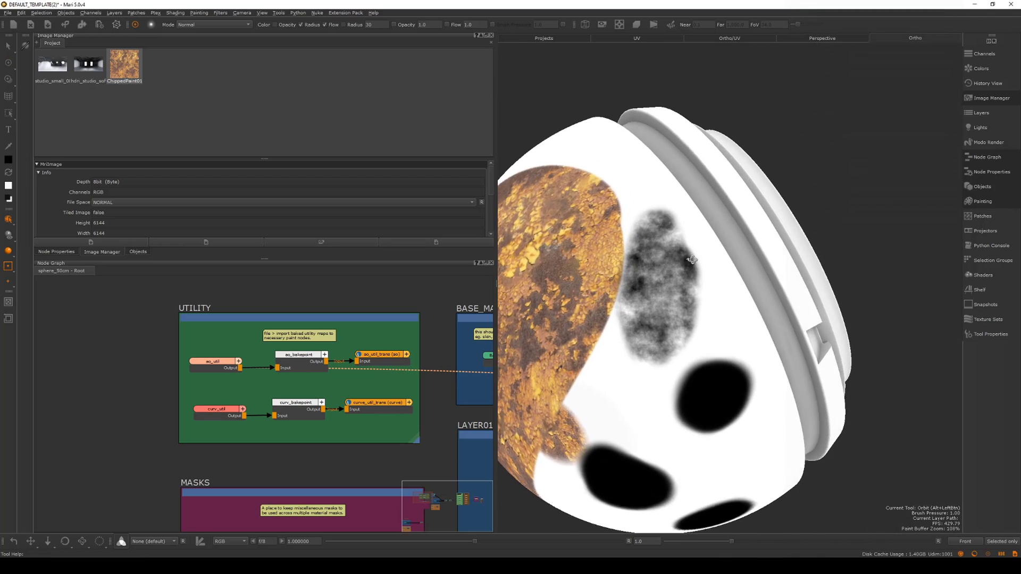
mouse_move(702, 245)
left_mouse_down("alt")
mouse_move(691, 269)
mouse_move(657, 264)
left_mouse_up("alt")
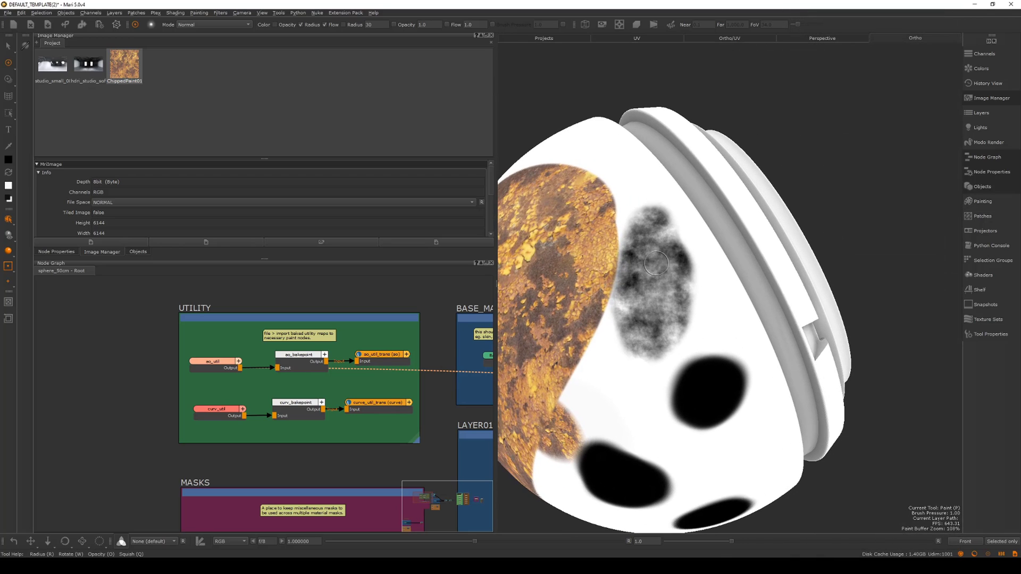
Switch the projection to Through and enable the Edge Mask with its Falloff End set to 0.969.
left_click(981, 201)
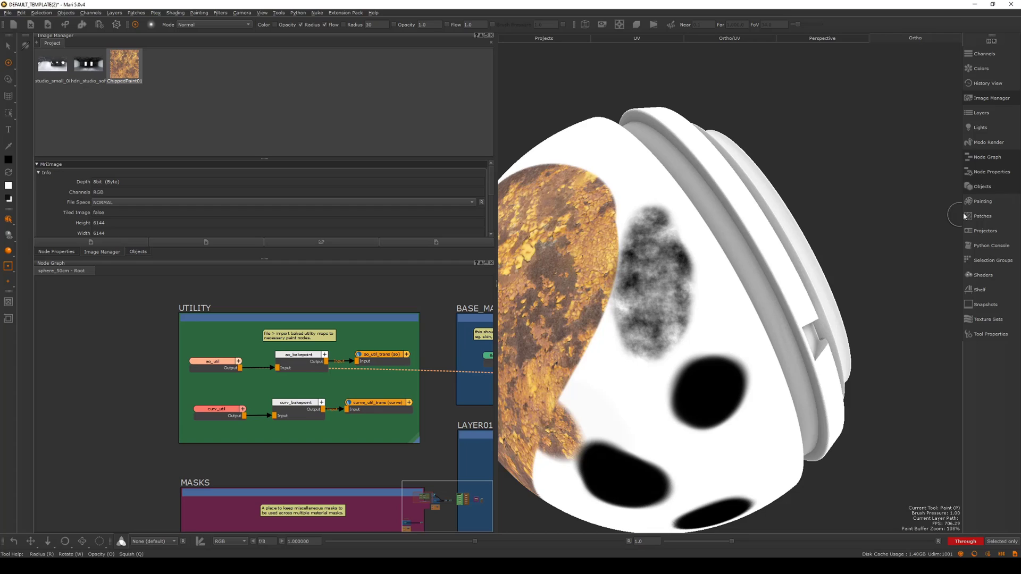
mouse_move(975, 202)
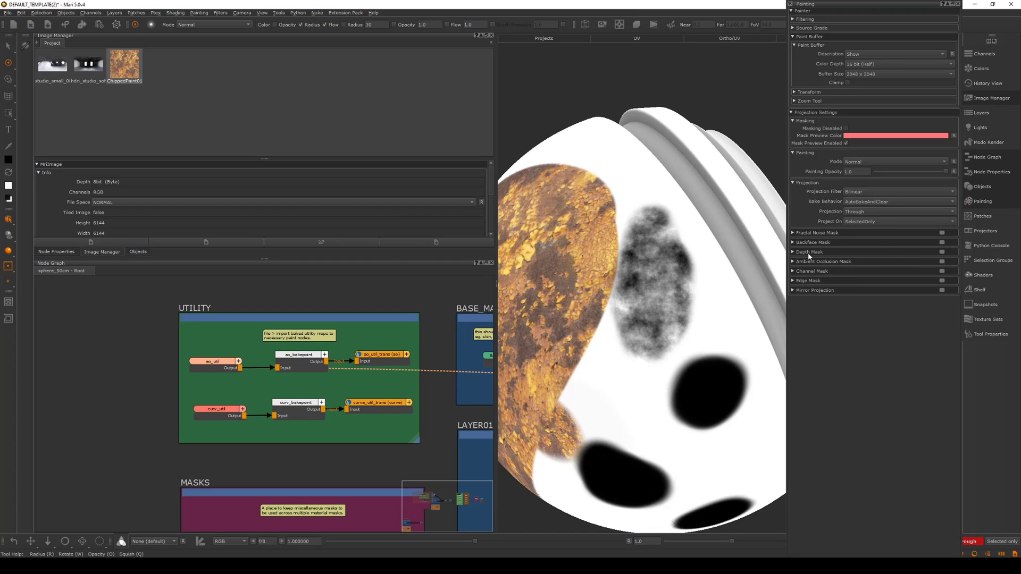
left_click(941, 280)
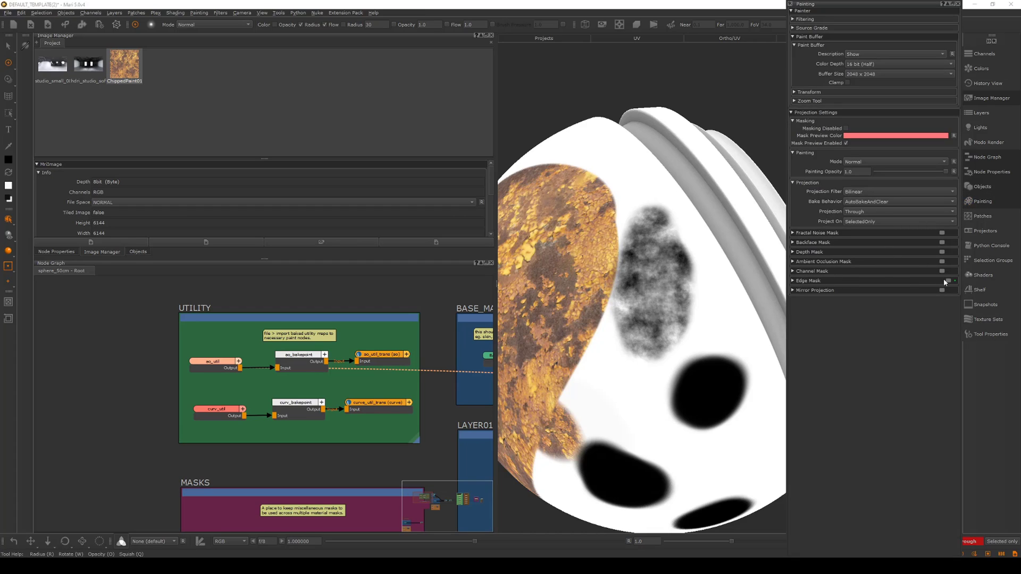
left_click(792, 281)
left_click_drag(888, 303, 916, 307)
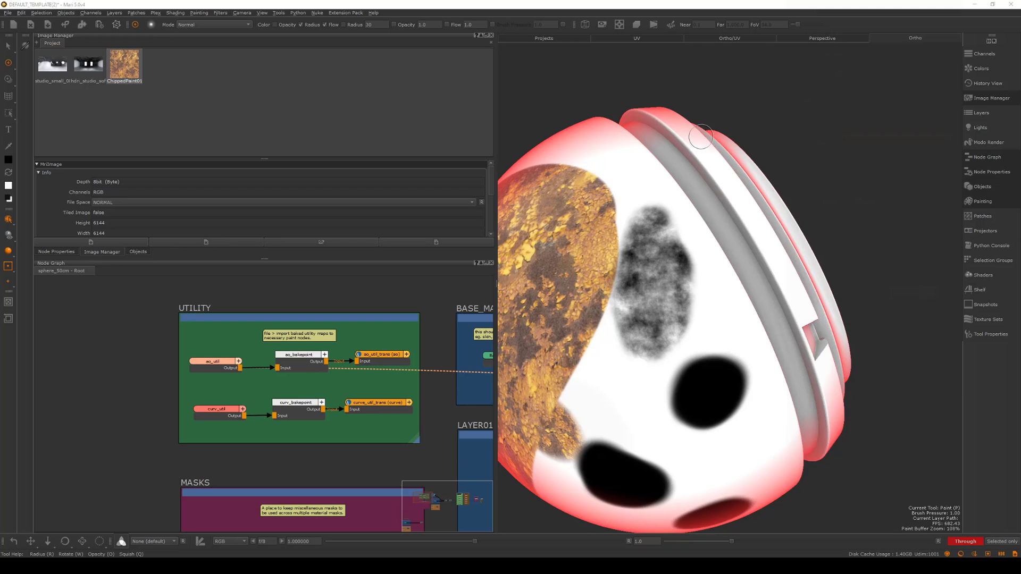
Paint a large black stroke across the edge above the rust texture with an enlarged brush, and turn off the Edge Mask.
key("r")
mouse_move(627, 168)
left_mouse_down()
mouse_move(667, 168)
mouse_move(573, 149)
mouse_move(617, 147)
left_mouse_up()
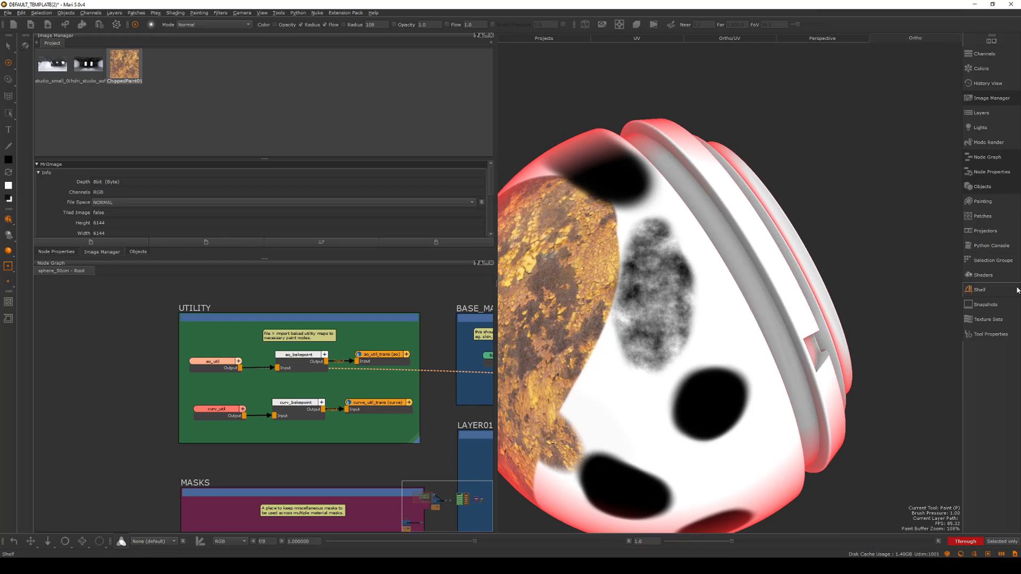
left_click(983, 202)
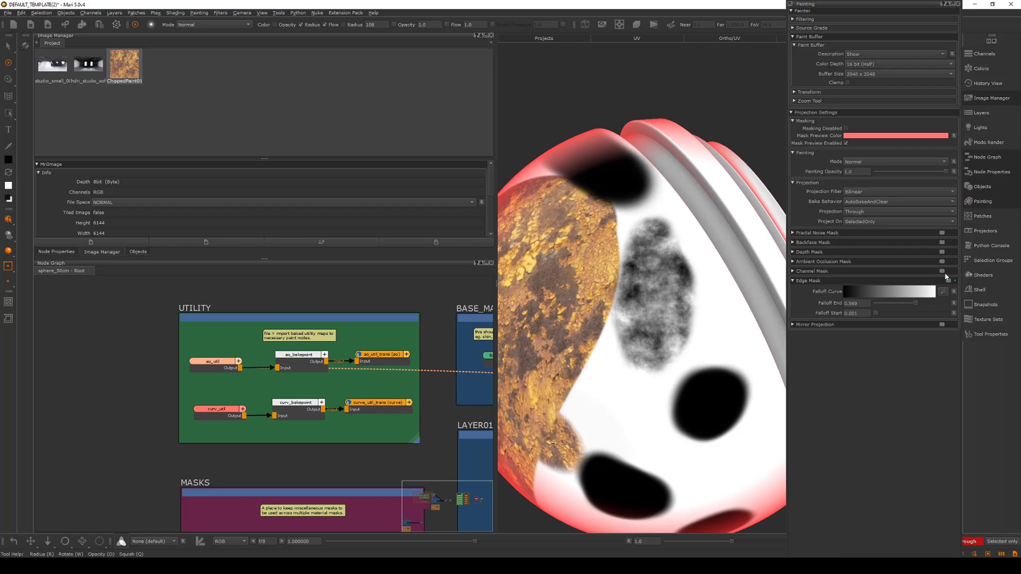
mouse_move(632, 132)
left_mouse_down("alt")
mouse_move(700, 153)
mouse_move(748, 184)
left_mouse_up("alt")
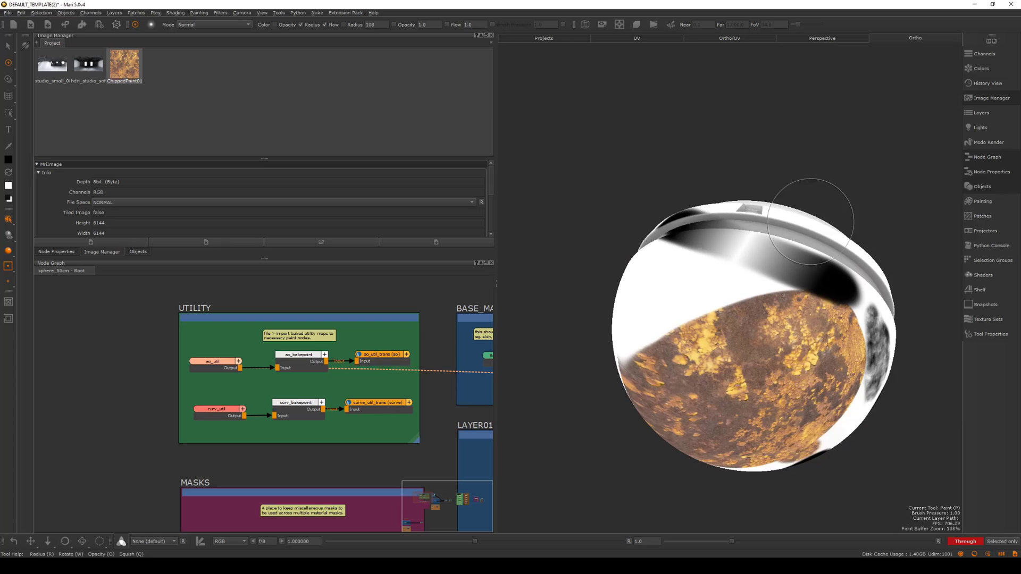
left_click_drag(812, 218, 744, 300, "alt")
mouse_move(653, 256)
left_mouse_down("alt")
mouse_move(665, 250)
mouse_move(611, 259)
mouse_move(614, 211)
mouse_move(604, 201)
mouse_move(728, 231)
mouse_move(686, 246)
mouse_move(696, 249)
mouse_move(707, 235)
mouse_move(789, 230)
mouse_move(766, 269)
left_mouse_up("alt")
left_click_drag(703, 388, 715, 356, "alt")
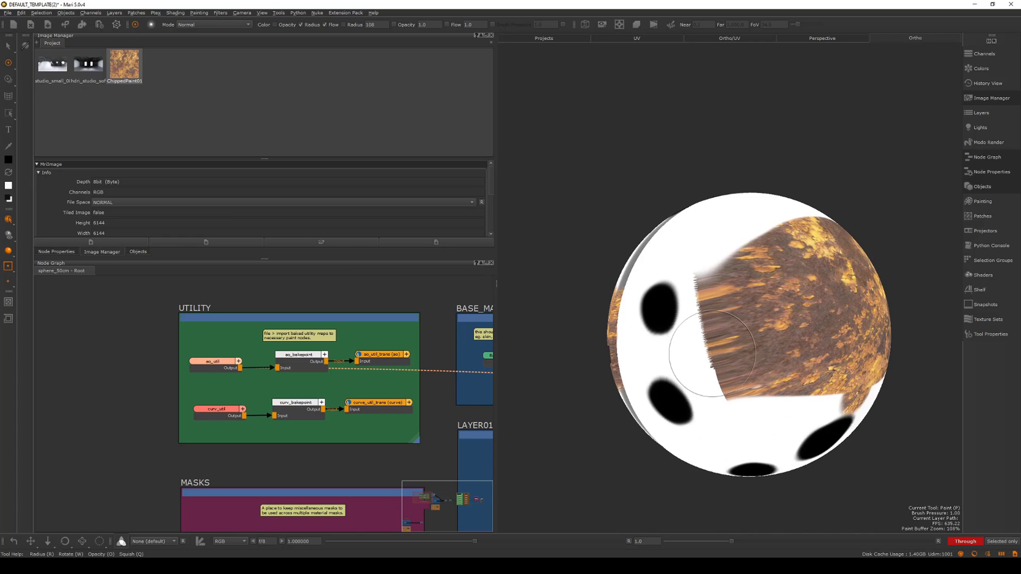
mouse_move(691, 361)
left_mouse_down("alt")
mouse_move(755, 375)
mouse_move(699, 377)
left_mouse_up("alt")
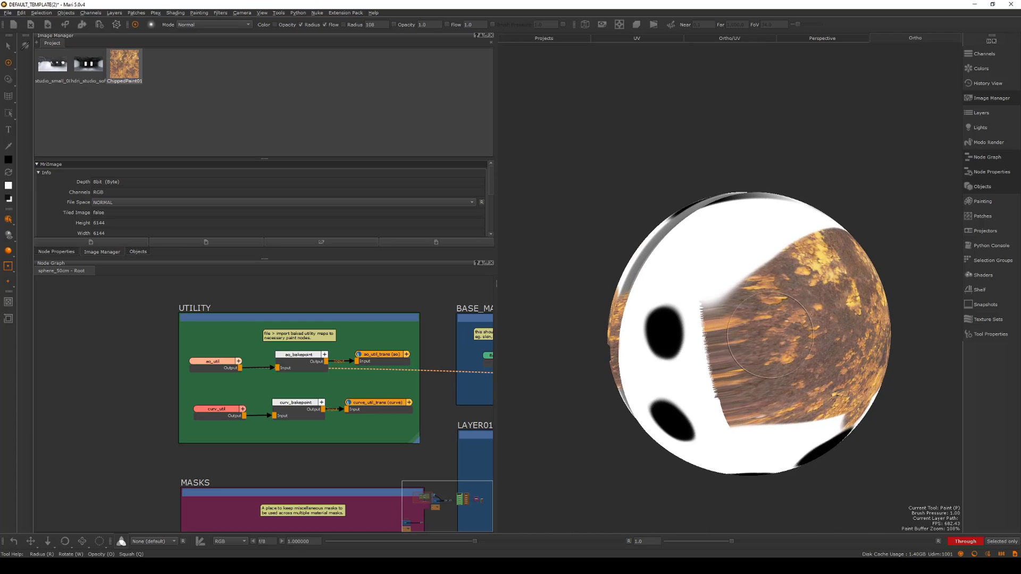
Set the paint buffer size to 4096 x 4096 and close the painting settings.
left_click(984, 203)
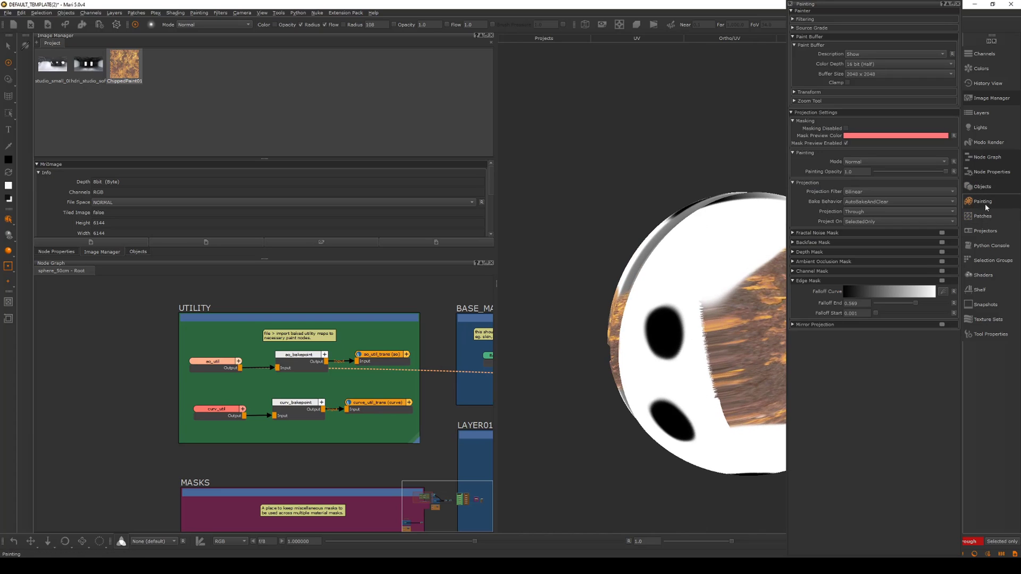
left_click(794, 281)
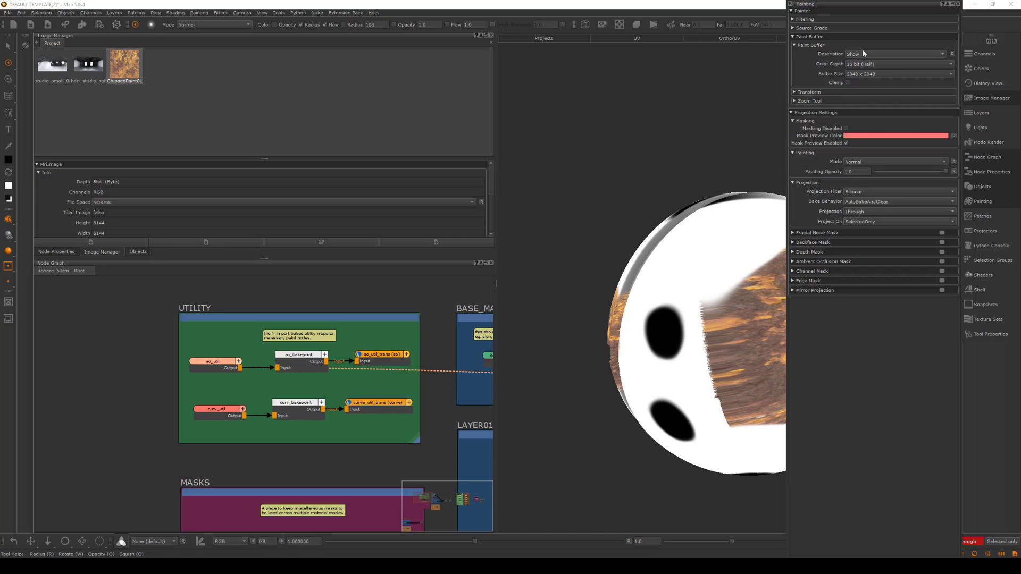
left_click(864, 76)
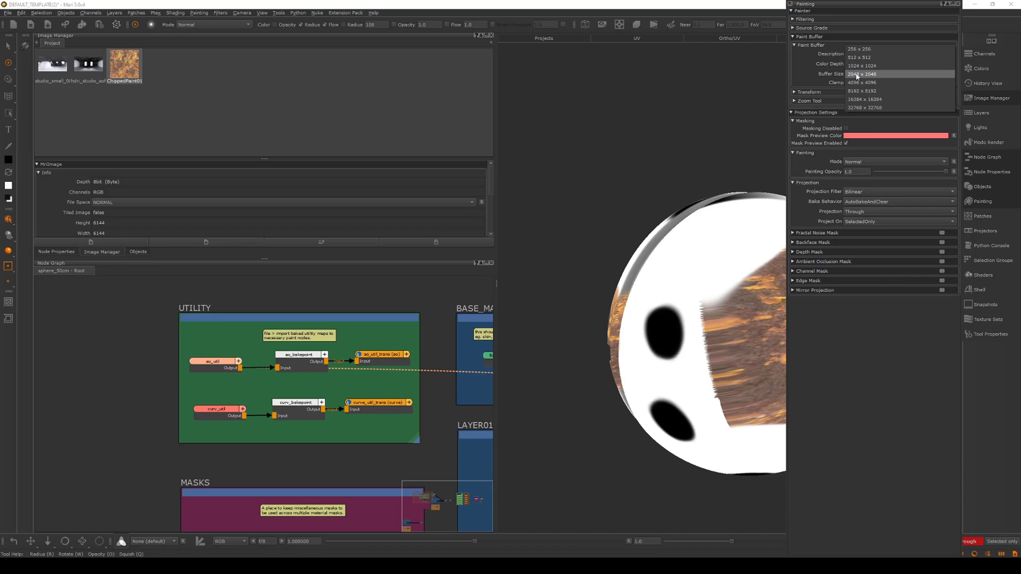
left_click(861, 83)
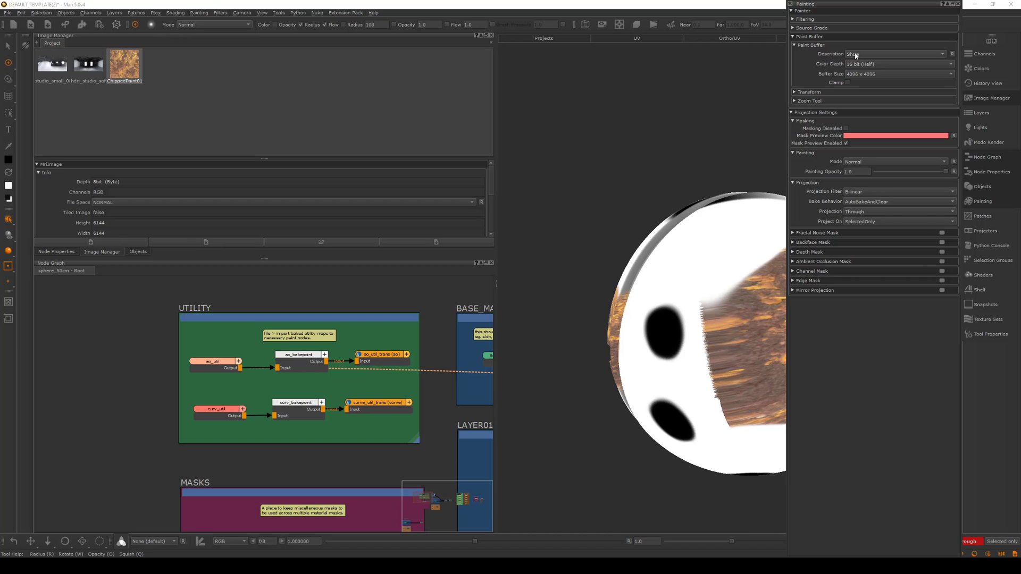
left_click(793, 37)
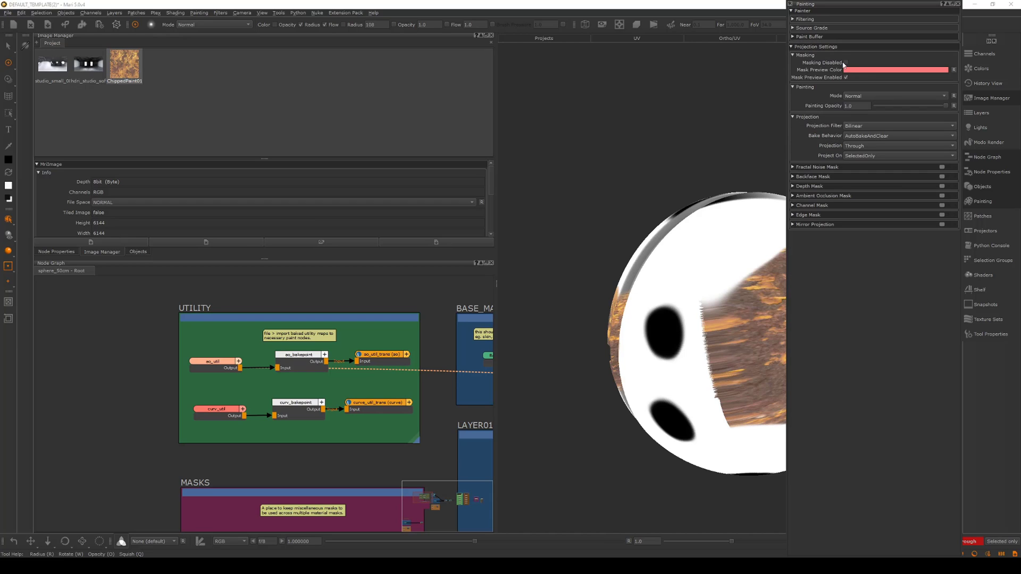
left_click(957, 5)
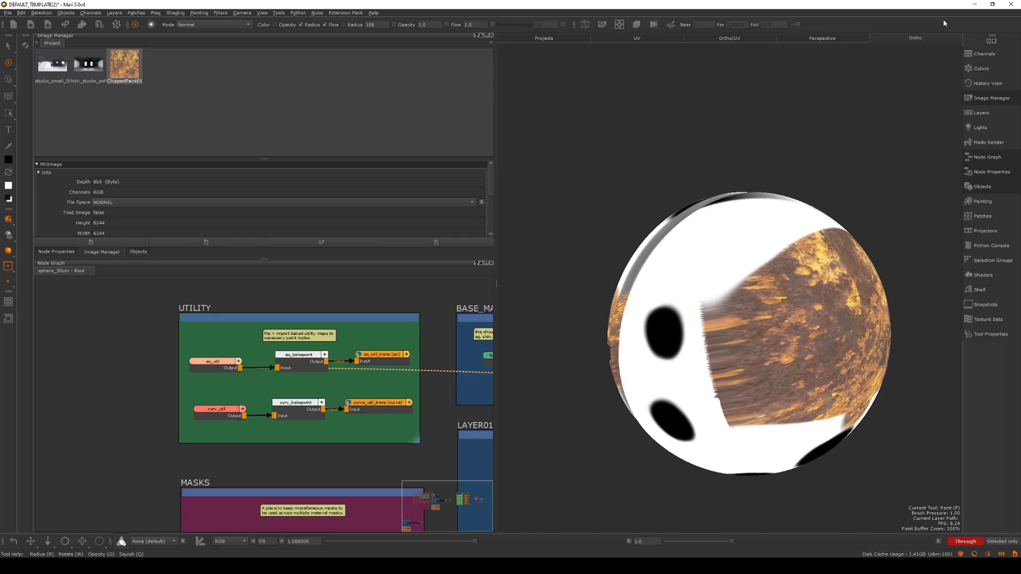
Display the shaded material from the SHADER group on the model.
right_click_drag(833, 128, 766, 137, "alt")
left_click_drag(765, 137, 718, 159, "alt")
right_click_drag(718, 159, 736, 160, "alt")
left_click_drag(736, 160, 705, 162, "alt")
scroll(234, 318, "down", 6)
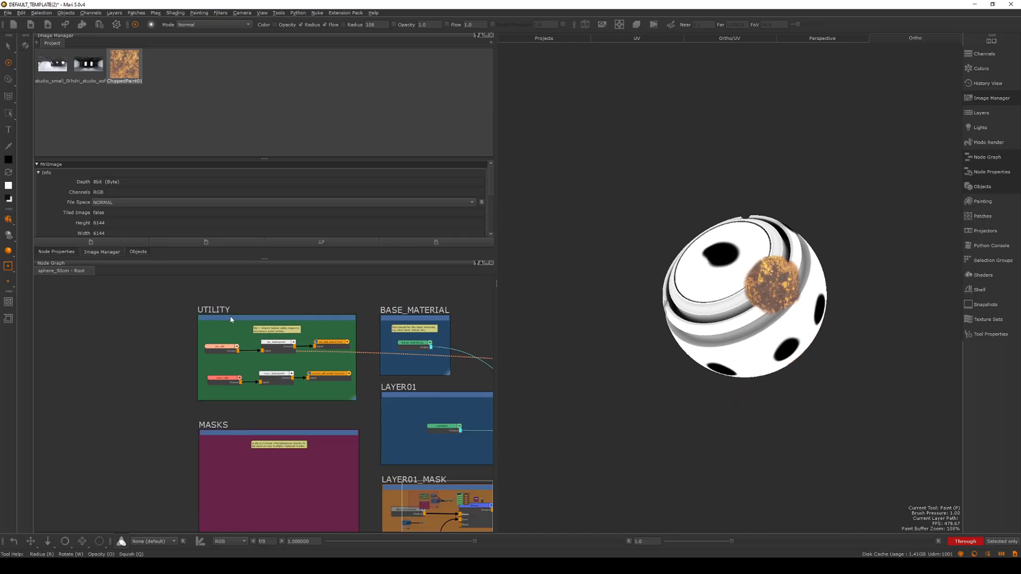
middle_click_drag(460, 304, 276, 304)
scroll(386, 326, "up", 3)
scroll(394, 337, "up", 3)
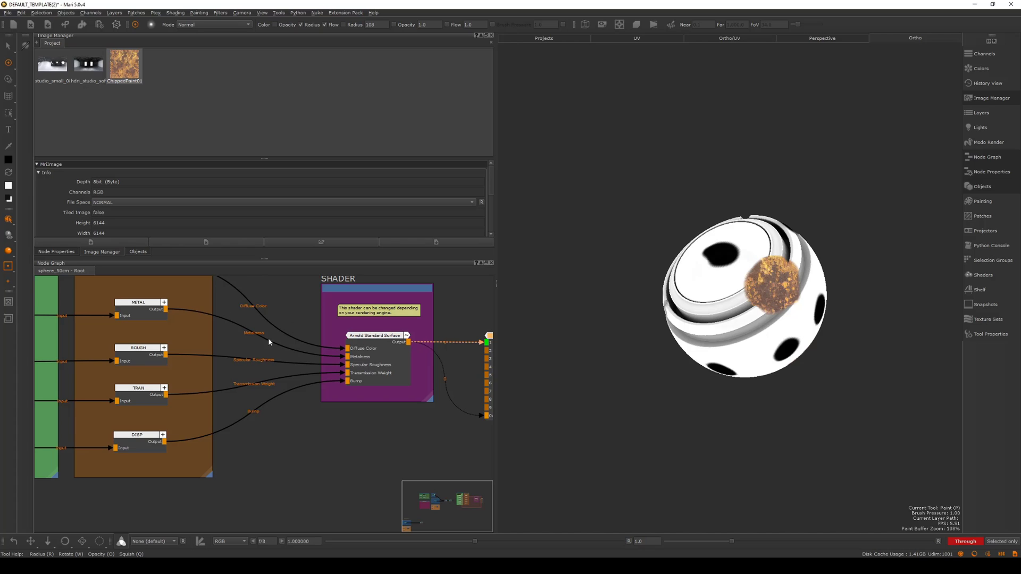
scroll(287, 319, "down", 3)
middle_click_drag(283, 317, 356, 333)
scroll(356, 319, "down", 1)
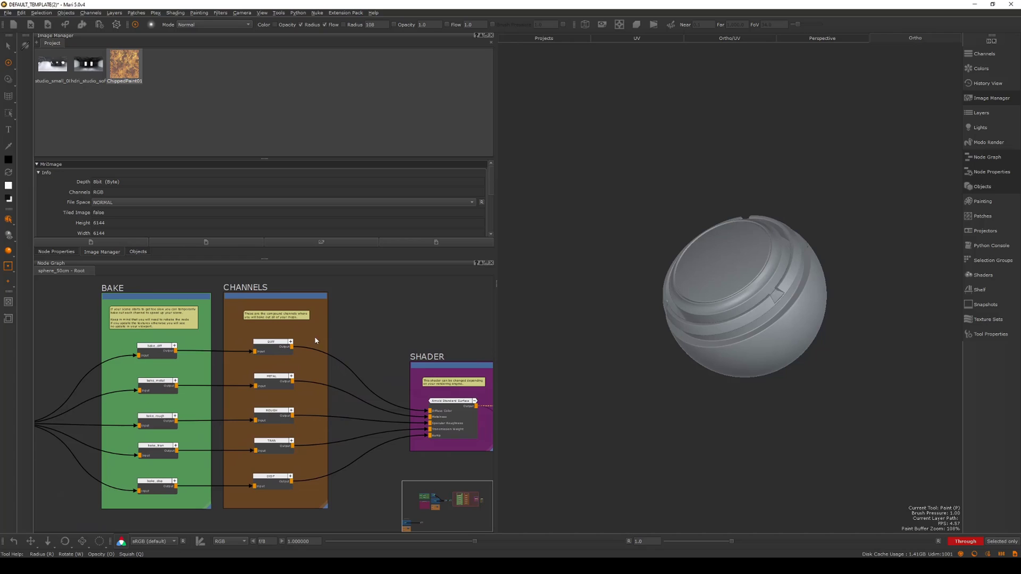
Select the DIFF node in the CHANNELS group and look over the complete node graph.
left_click(269, 345)
left_click(269, 344)
key("Return")
scroll(369, 325, "down", 1)
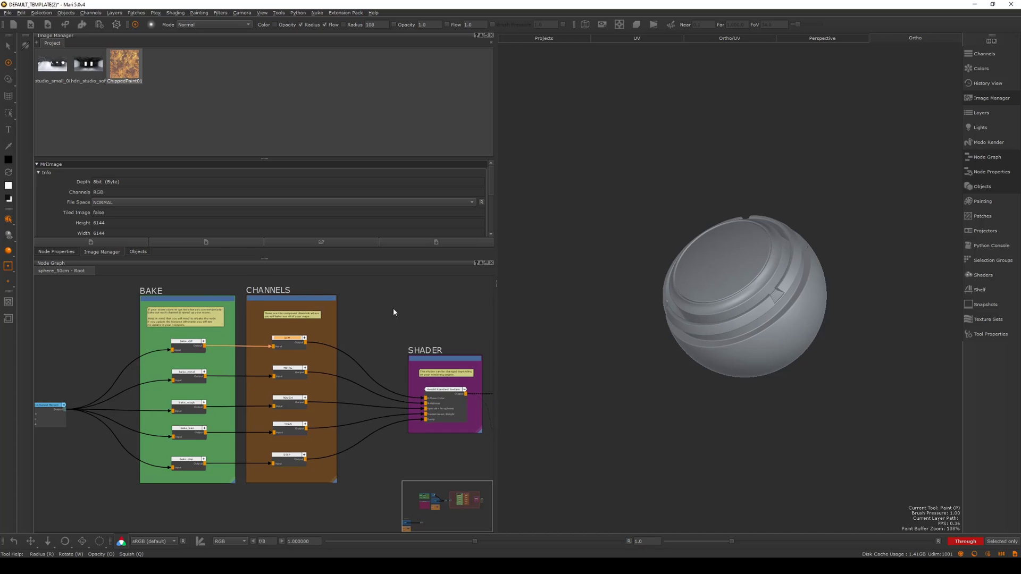
middle_click_drag(409, 312, 435, 314)
scroll(330, 300, "down", 1)
scroll(426, 298, "down", 2)
scroll(388, 314, "down", 4)
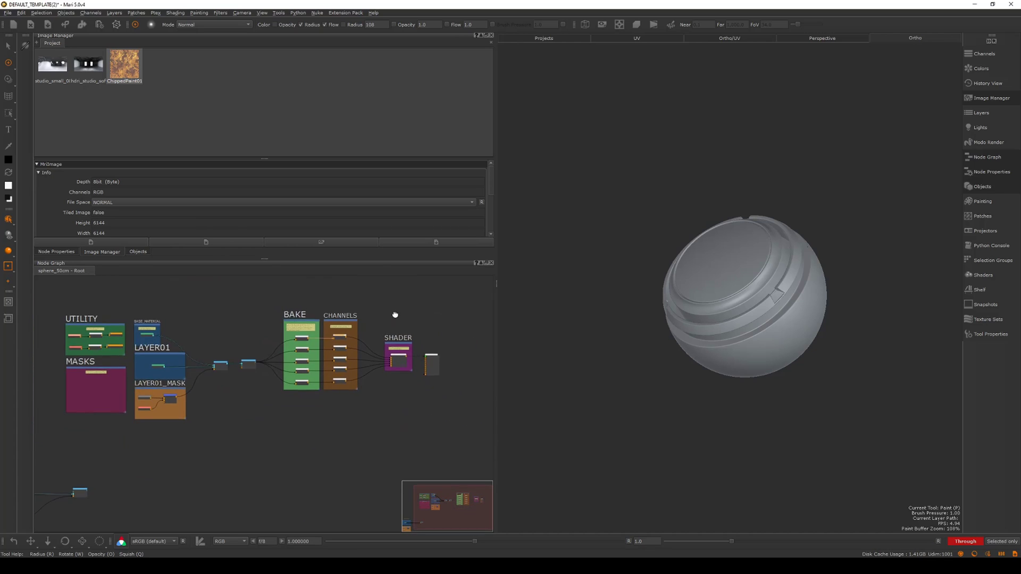
scroll(395, 315, "up", 1)
middle_click_drag(404, 314, 416, 305)
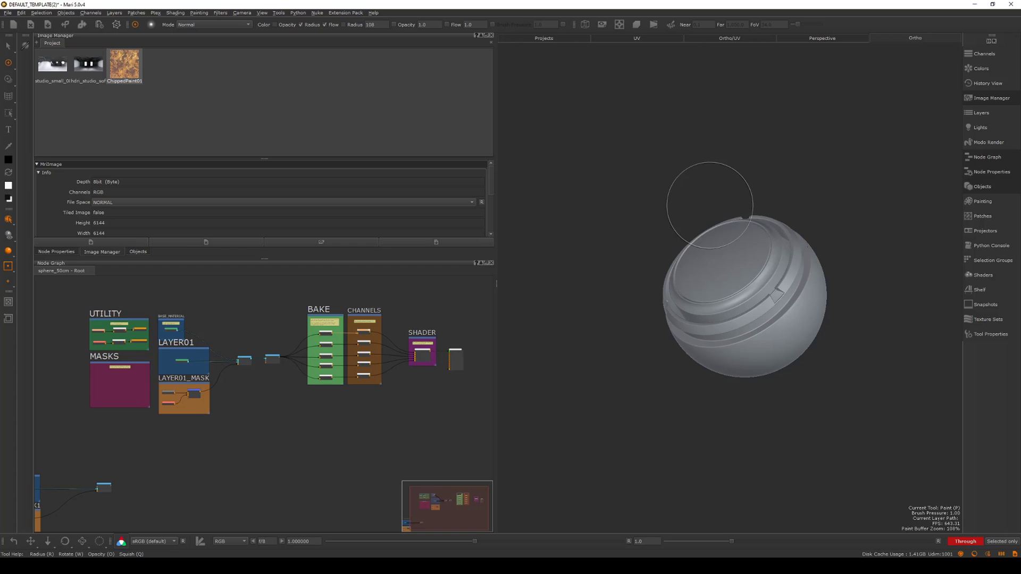
Examine the shaded sphere's flat cap and surrounding grooves up close.
mouse_move(636, 180)
left_mouse_down("alt")
mouse_move(893, 182)
mouse_move(716, 184)
left_mouse_up("alt")
right_click_drag(716, 184, 781, 184, "alt")
mouse_move(781, 184)
left_mouse_down("alt")
mouse_move(733, 192)
mouse_move(786, 189)
left_mouse_up("alt")
middle_click_drag(793, 195, 788, 187, "alt")
right_click_drag(788, 187, 799, 185, "alt")
mouse_move(799, 185)
left_mouse_down("alt")
mouse_move(786, 187)
mouse_move(799, 187)
left_mouse_up("alt")
right_click_drag(799, 187, 811, 181, "alt")
middle_click_drag(812, 180, 806, 191, "alt")
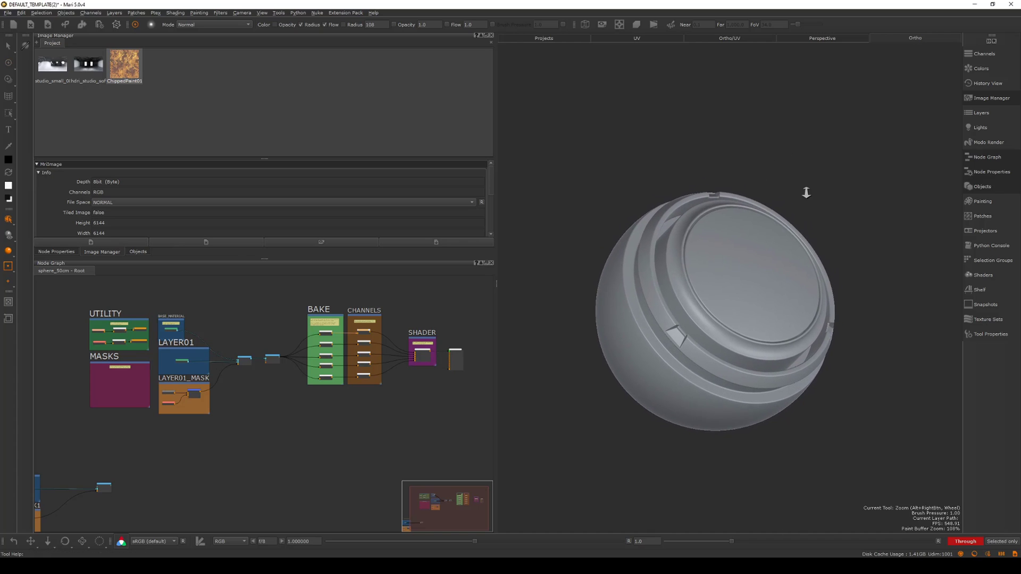
right_click_drag(807, 191, 833, 180, "alt")
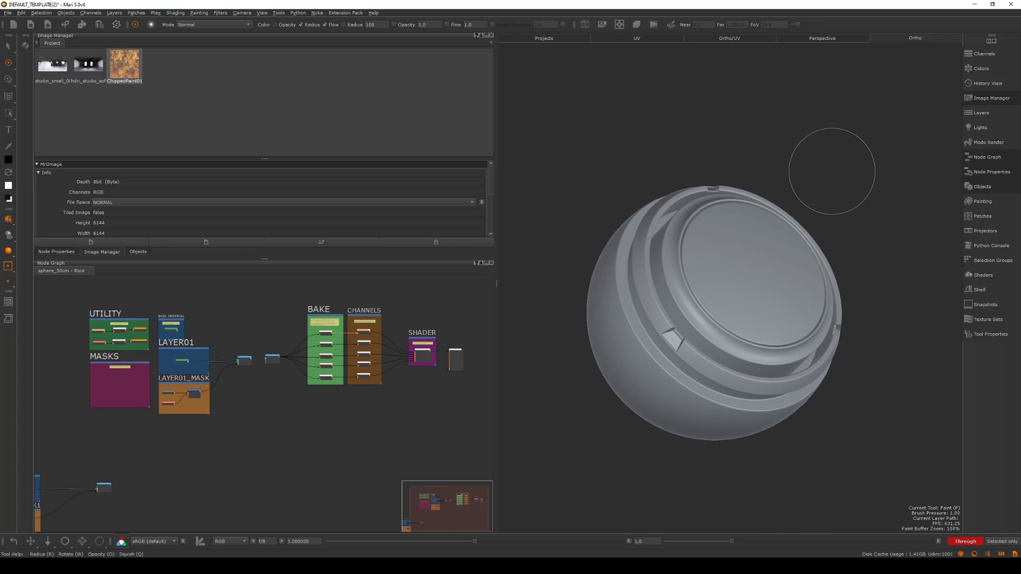